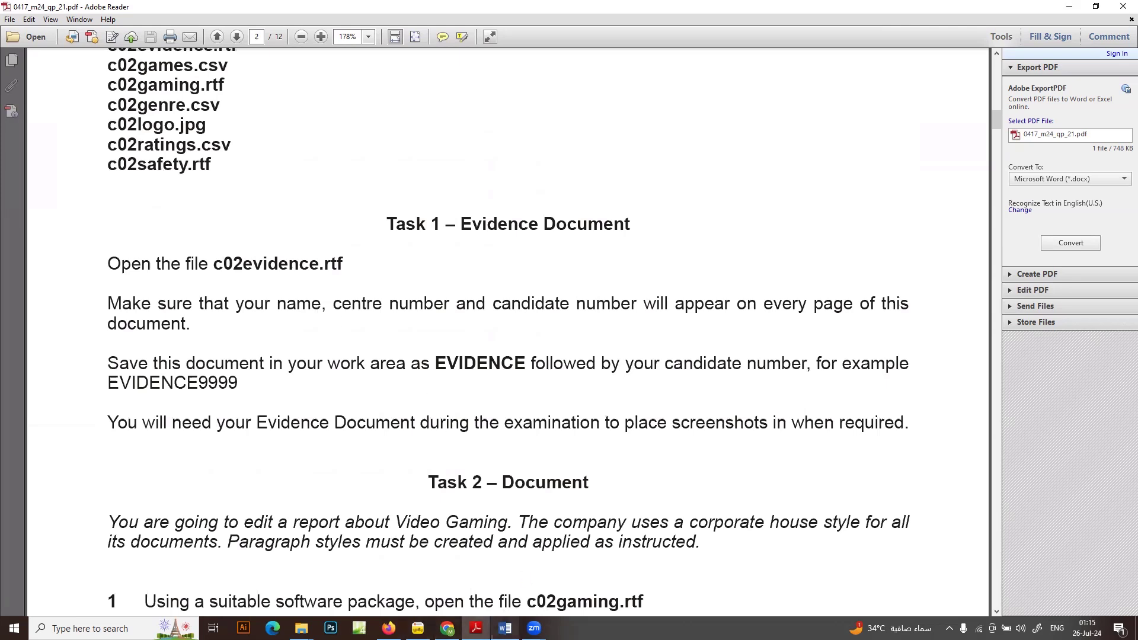
# Open c02evidence.rtf from the 03_0417_21_Confidential Source Files March 2024 folder inside 0417_m24_sf_21 and maximise its window
pyautogui.moveTo(505, 628)
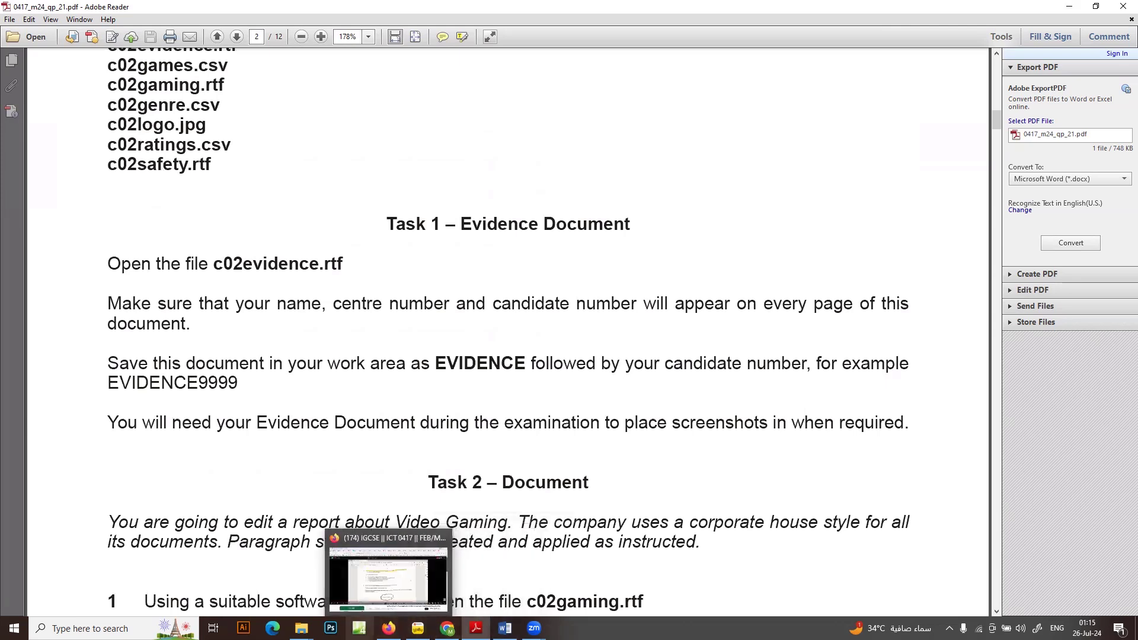
pyautogui.moveTo(388, 629)
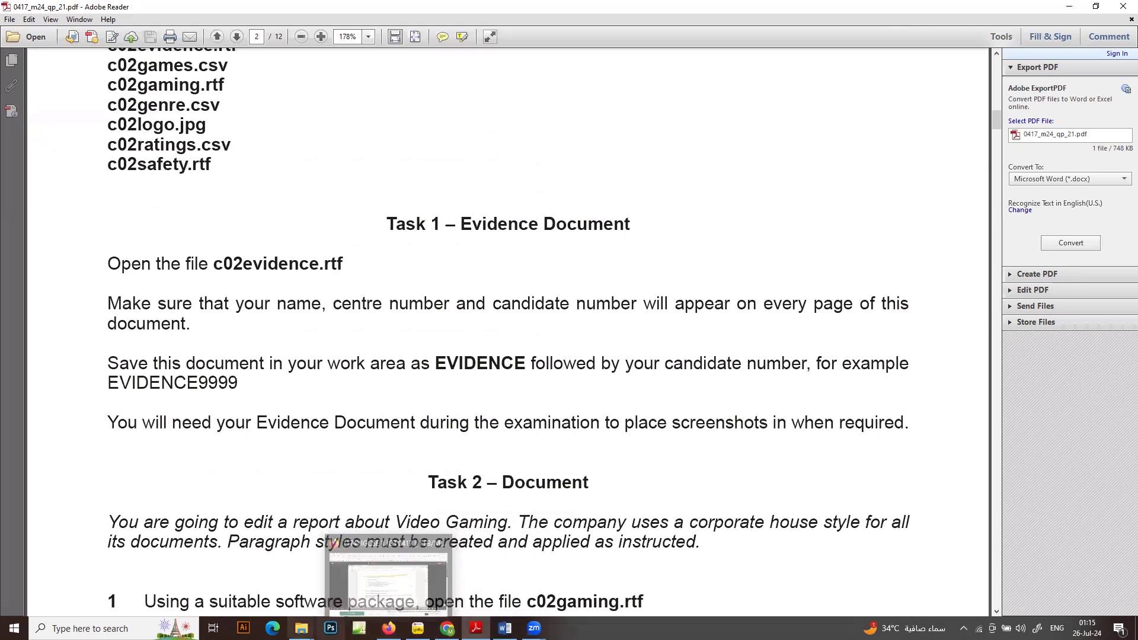
pyautogui.moveTo(301, 628)
pyautogui.click(371, 593)
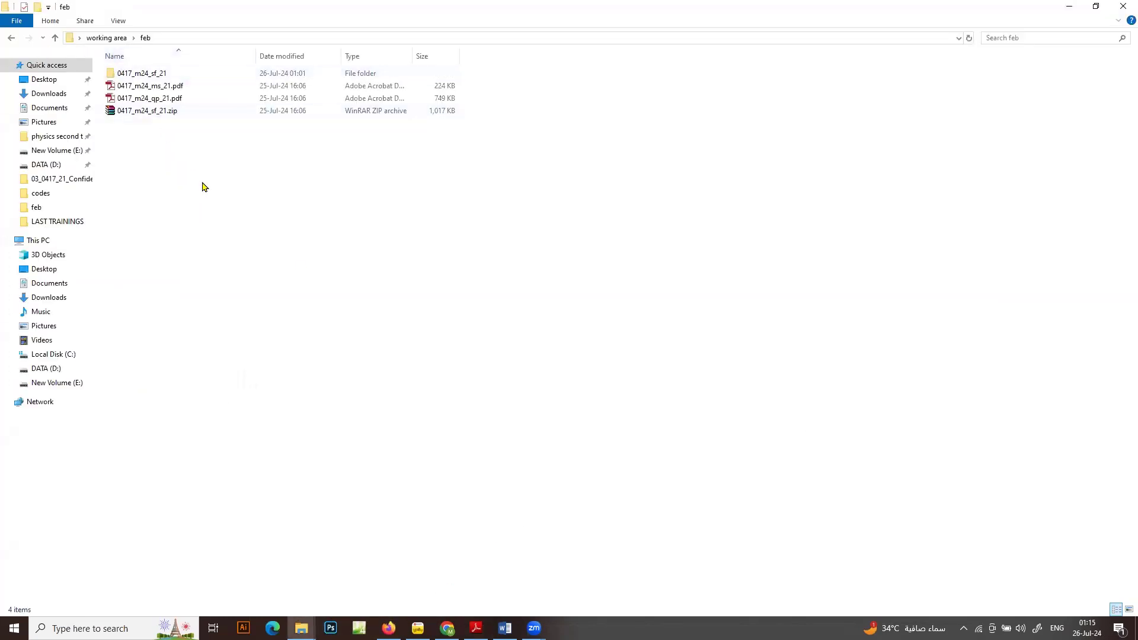
pyautogui.doubleClick(152, 75)
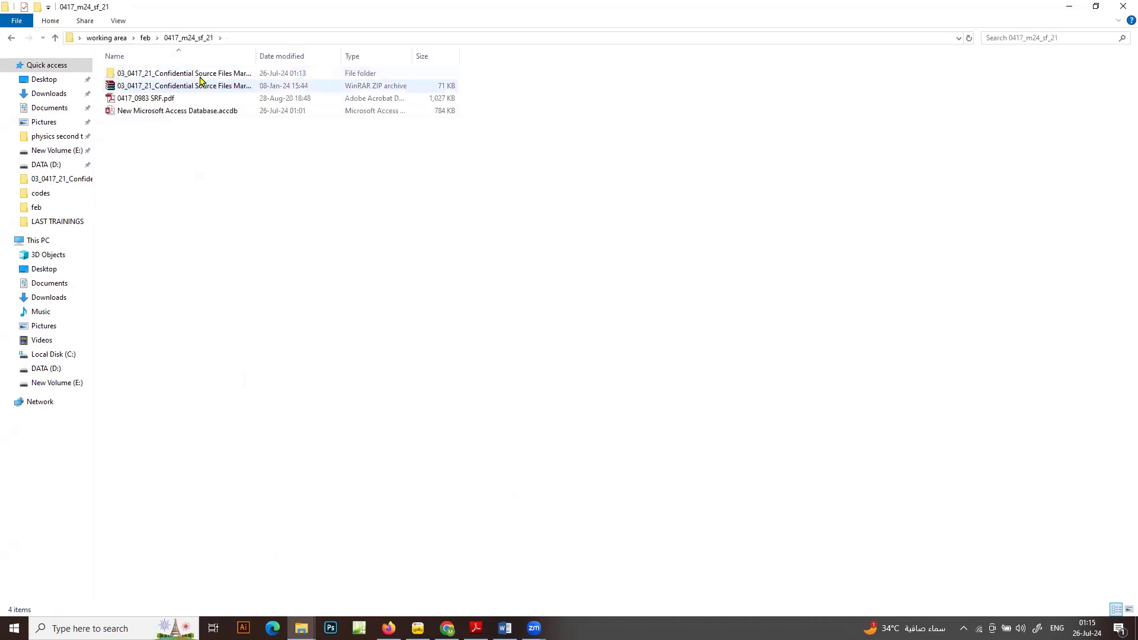
pyautogui.doubleClick(199, 77)
pyautogui.click(163, 100)
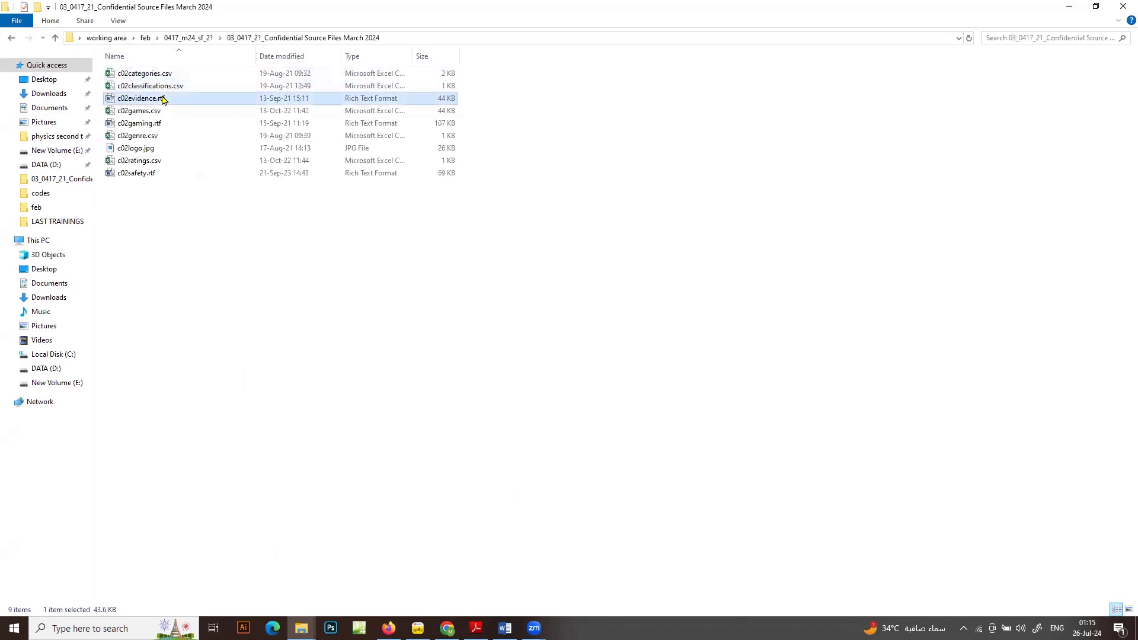
pyautogui.doubleClick(163, 100)
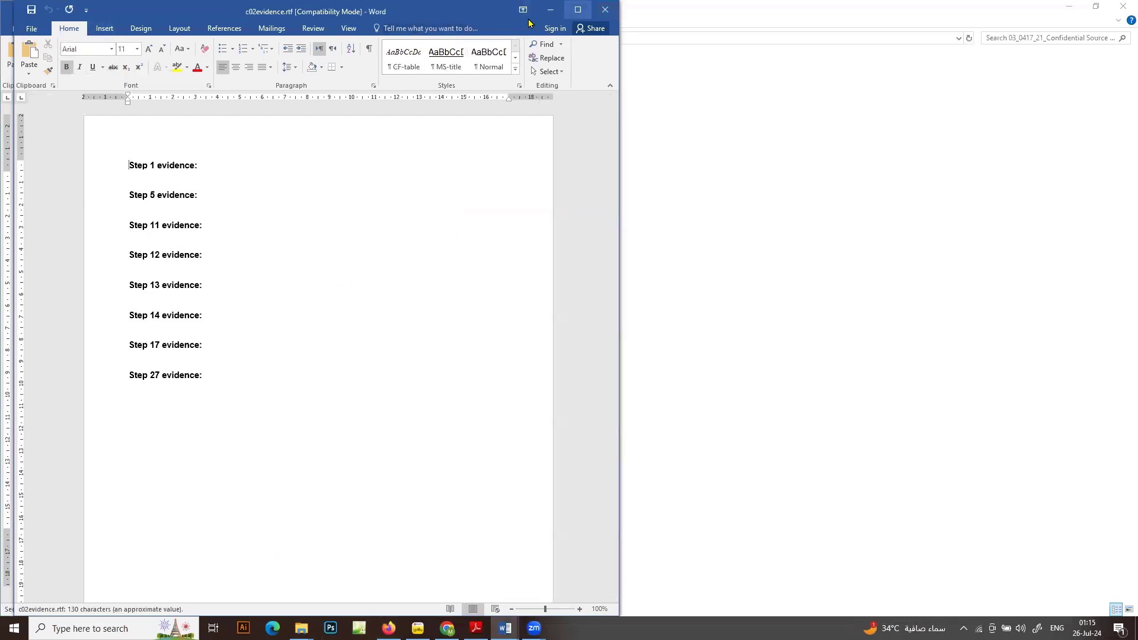
pyautogui.click(578, 9)
# Insert a Blank (Three Columns) header in the evidence document and delete its first and last placeholders
pyautogui.click(88, 29)
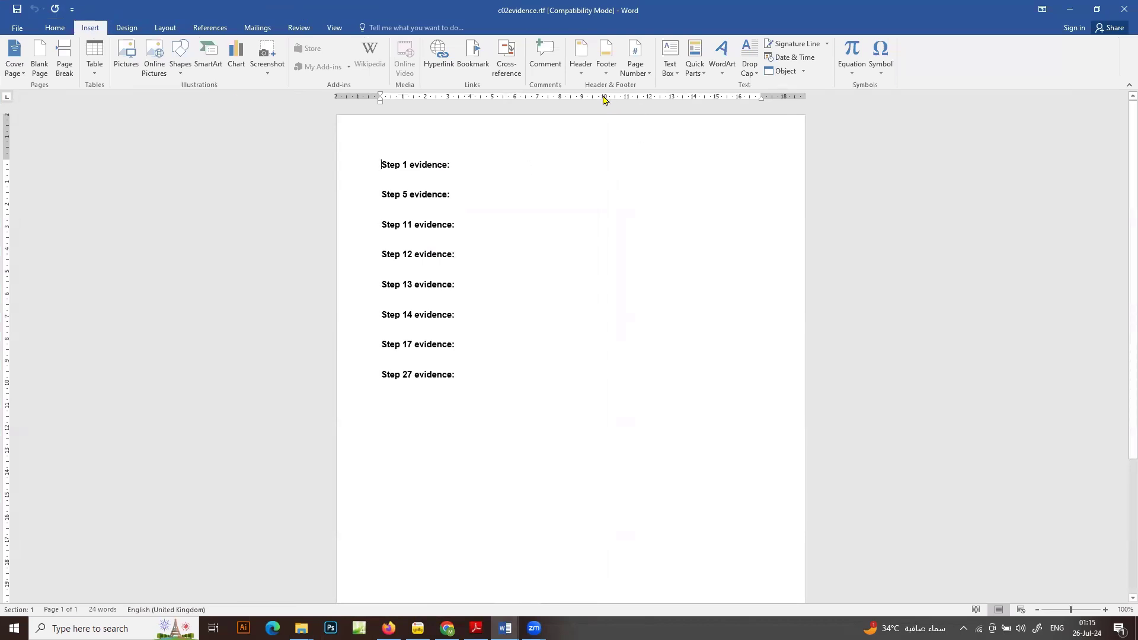
pyautogui.click(585, 77)
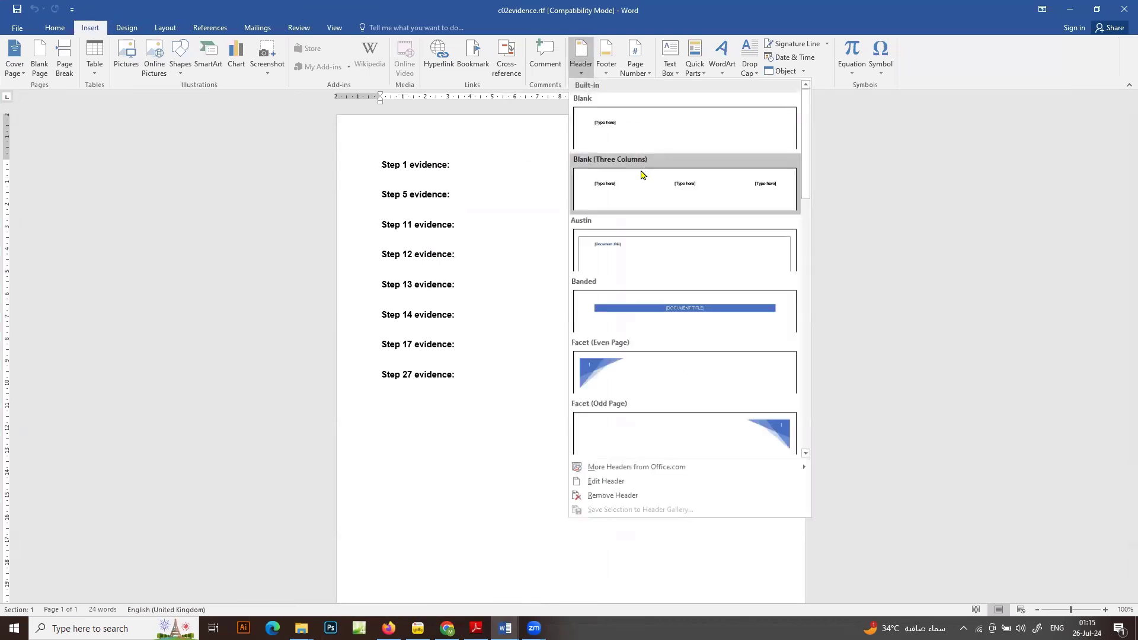
pyautogui.press('Escape')
pyautogui.click(398, 145)
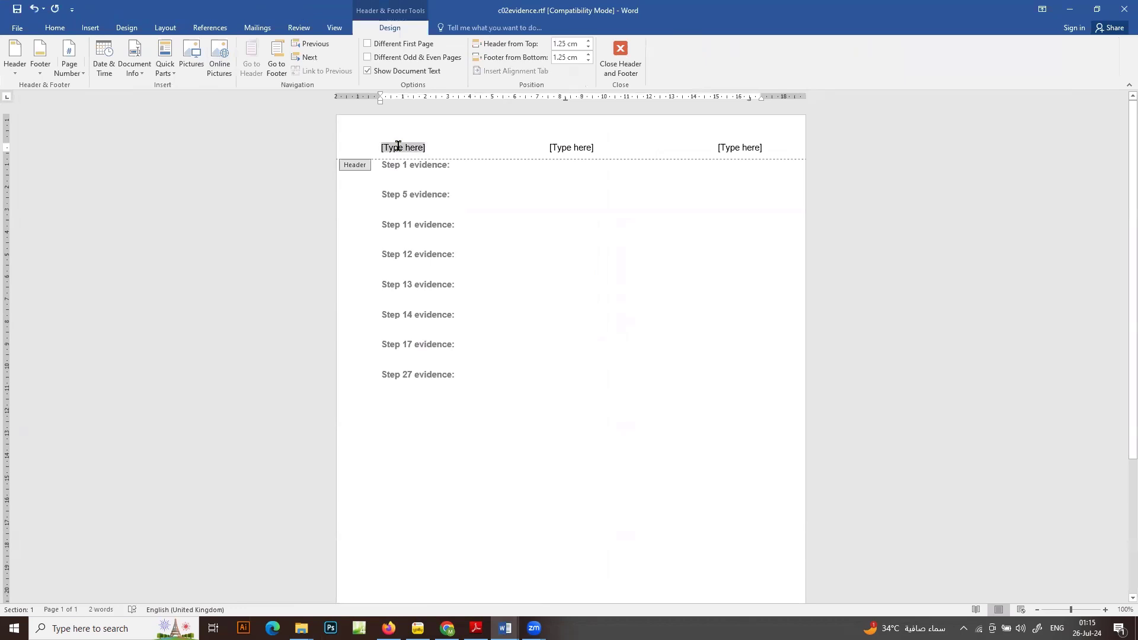
pyautogui.press('Delete')
pyautogui.click(724, 147)
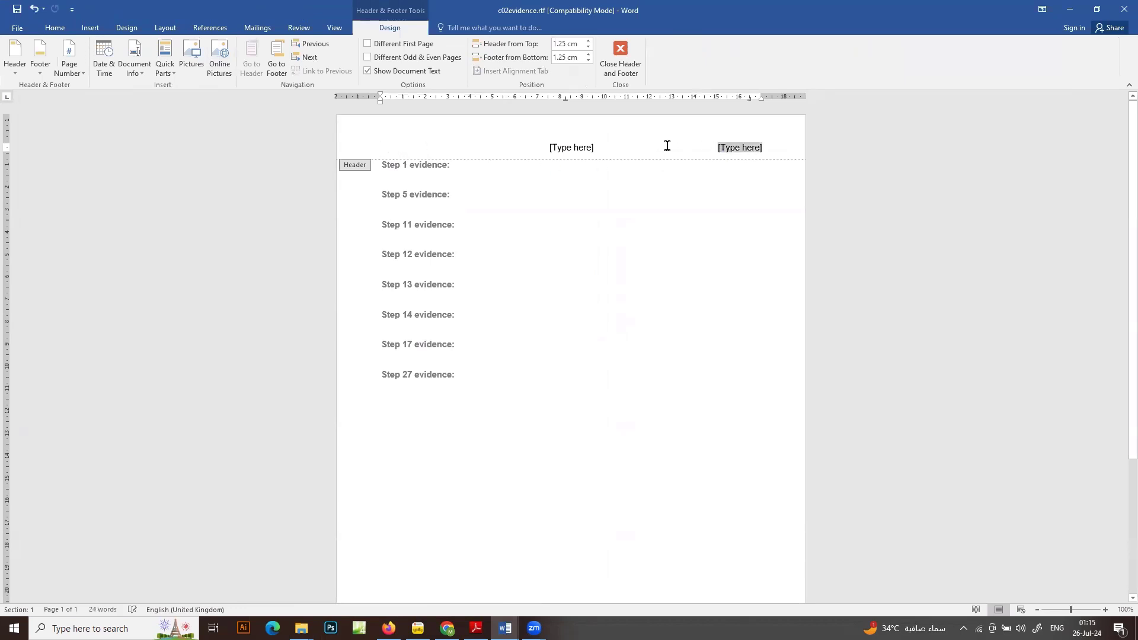
pyautogui.press('Delete')
# Replace the centre header placeholder with the candidate's name, centre number and candidate number, and finish editing the header
pyautogui.click(582, 146)
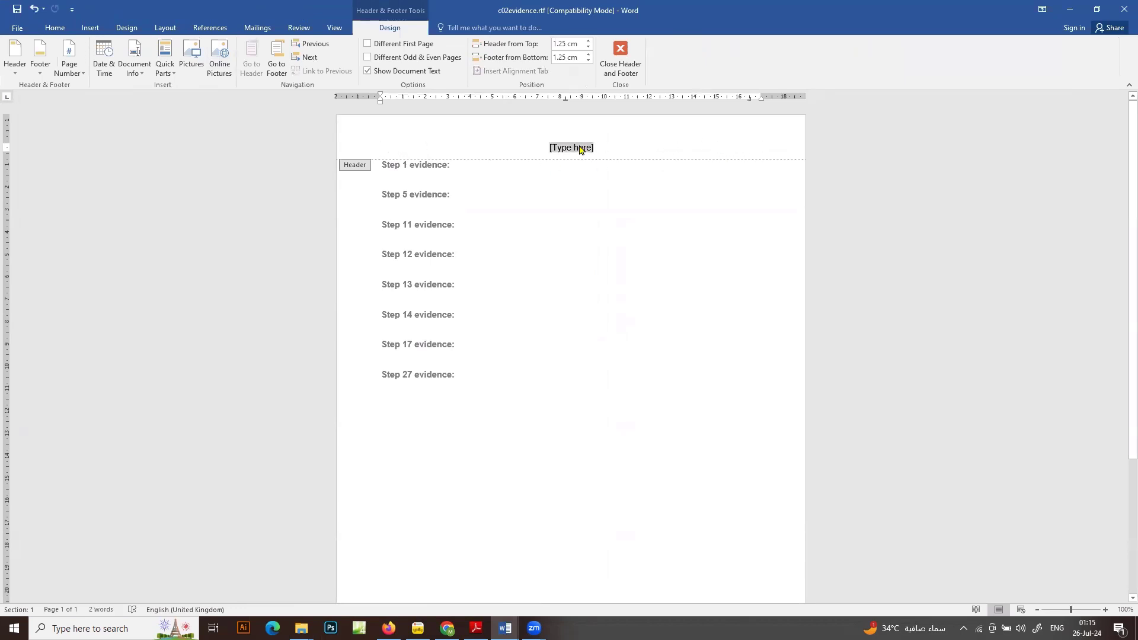
pyautogui.write('Mai')
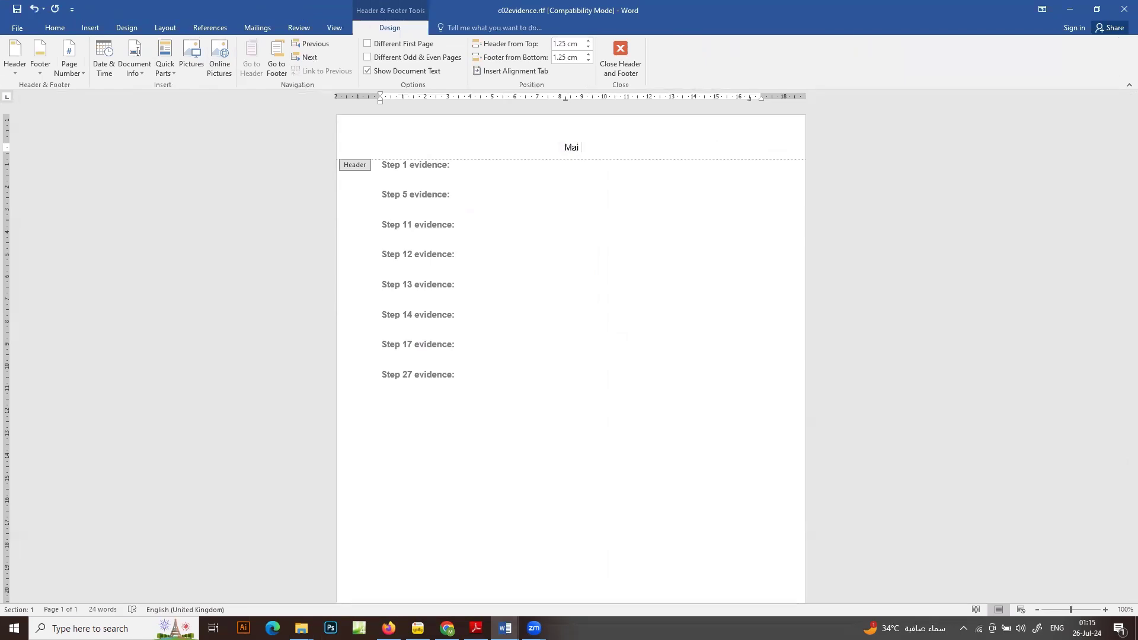
pyautogui.write(' , sf1')
pyautogui.press('BackSpace')
pyautogui.press('BackSpace')
pyautogui.press('BackSpace')
pyautogui.write('SF123 1234')
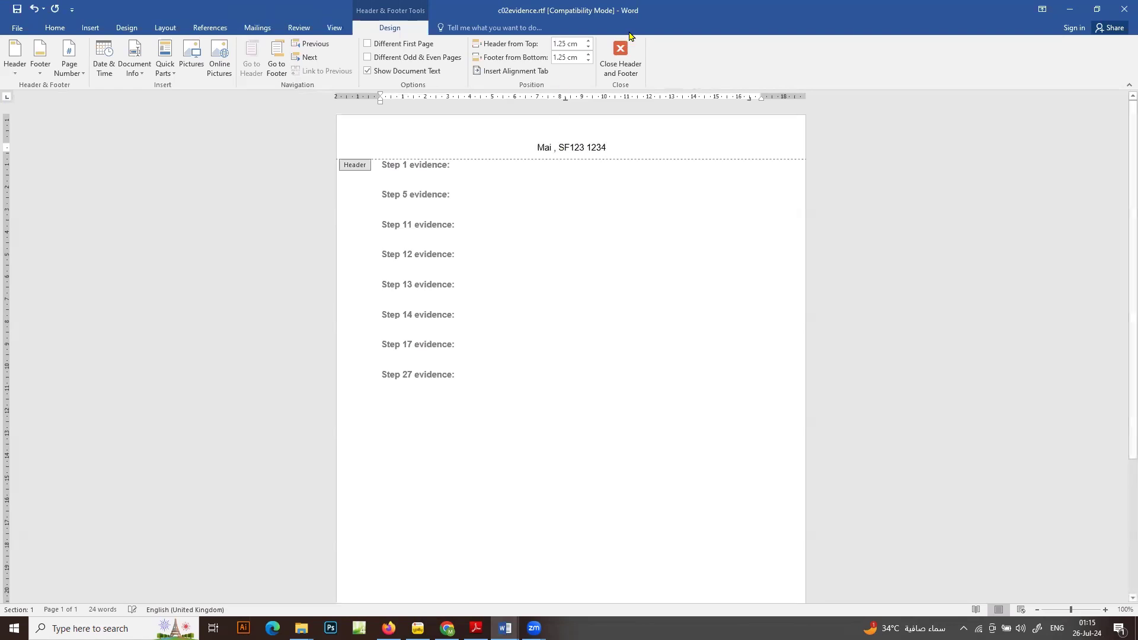
pyautogui.click(621, 56)
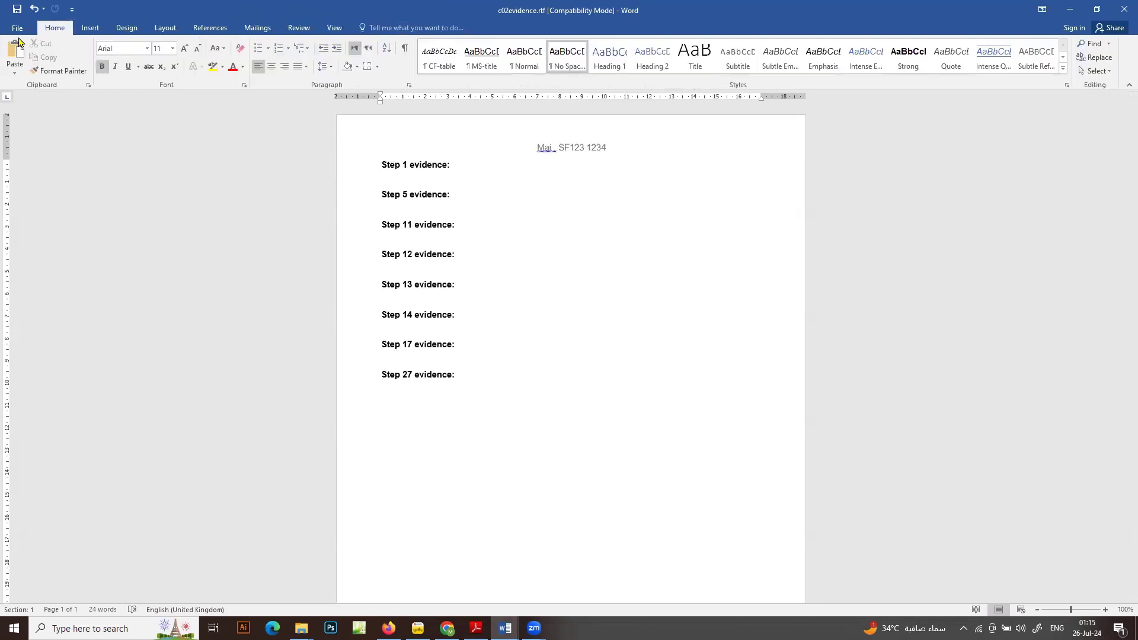
# Check the question paper's saving instruction, then start saving a copy of the evidence document in the working area's feb folder
pyautogui.click(476, 628)
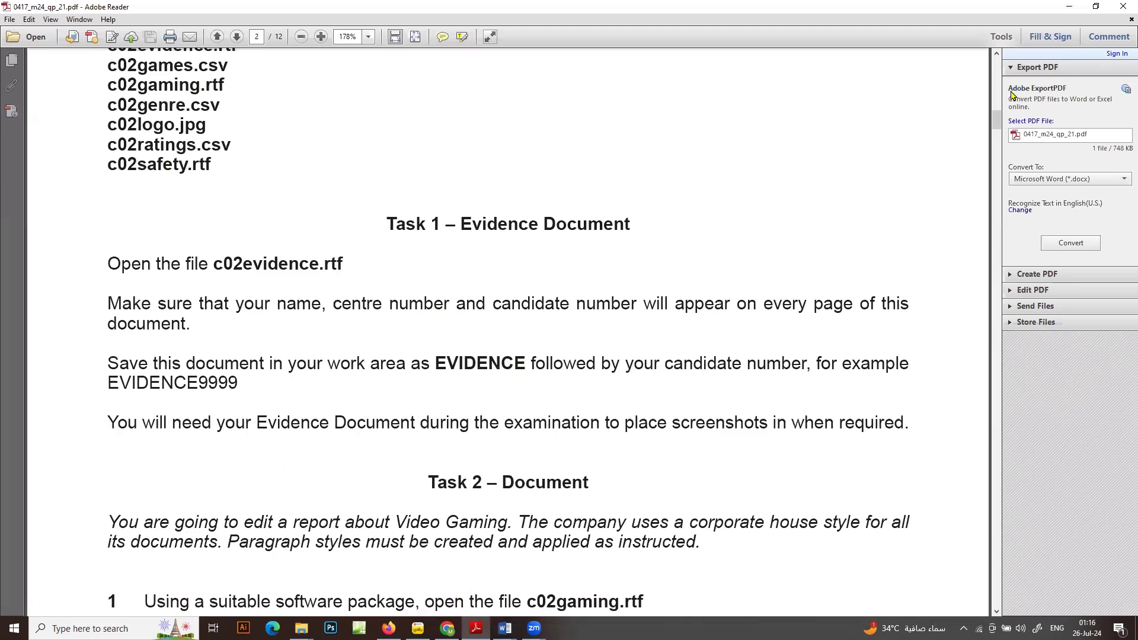
pyautogui.click(1069, 6)
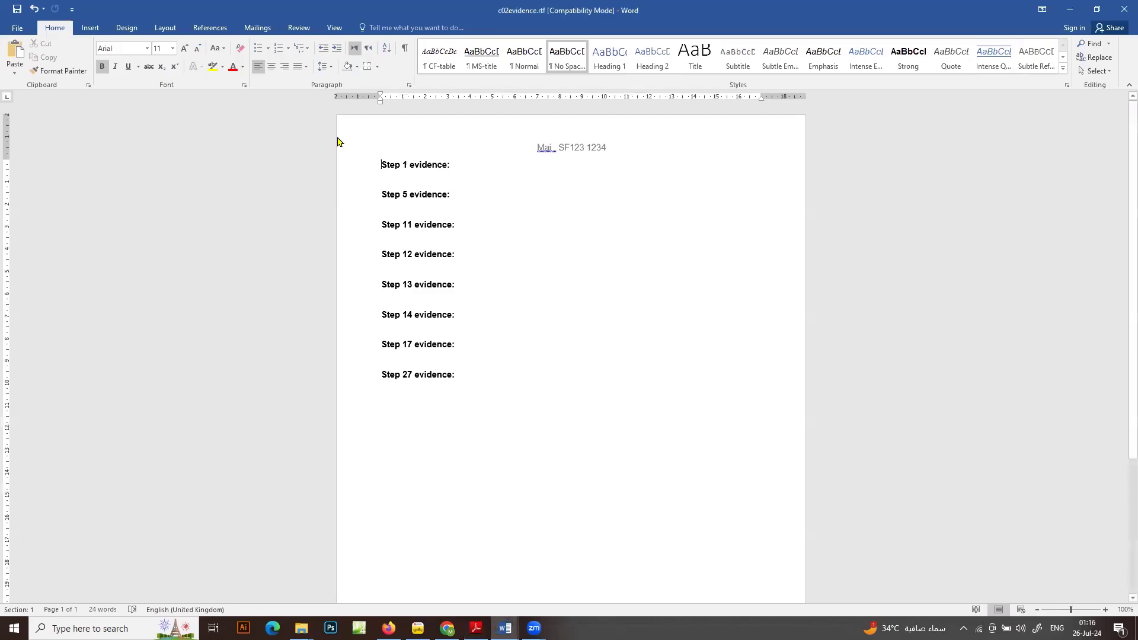
pyautogui.click(9, 34)
pyautogui.click(30, 147)
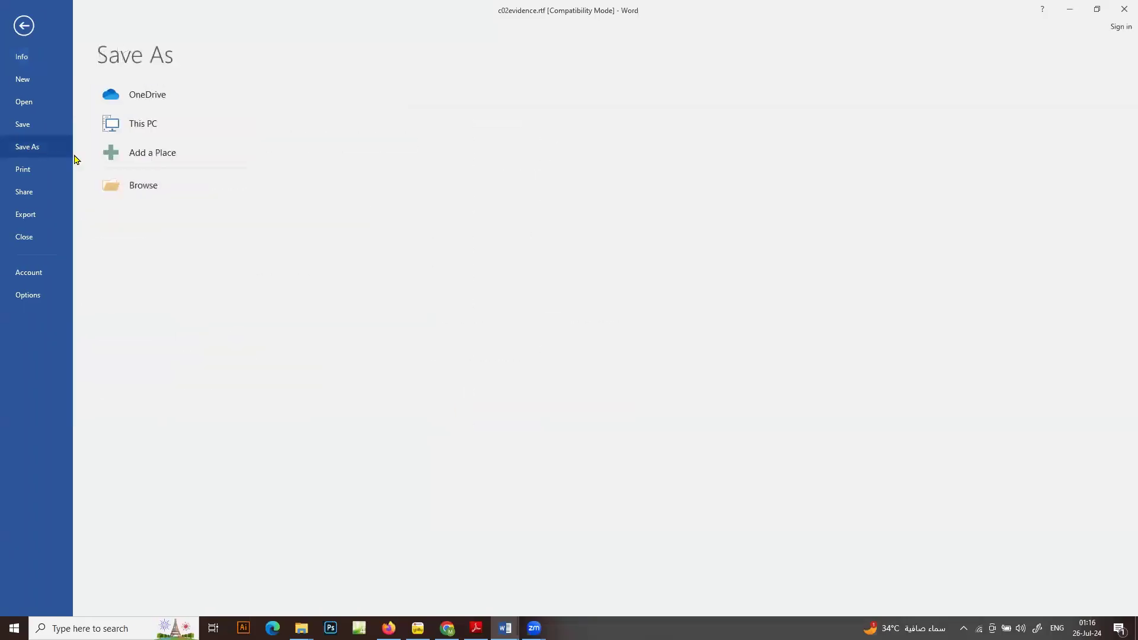
pyautogui.click(168, 191)
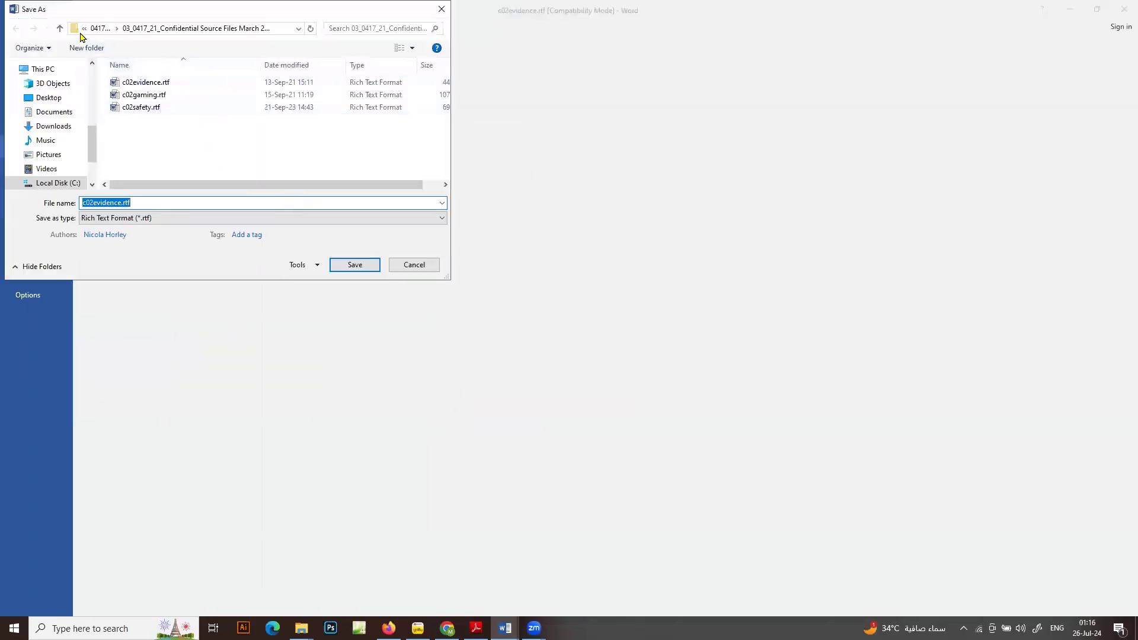
pyautogui.click(60, 28)
pyautogui.click(60, 29)
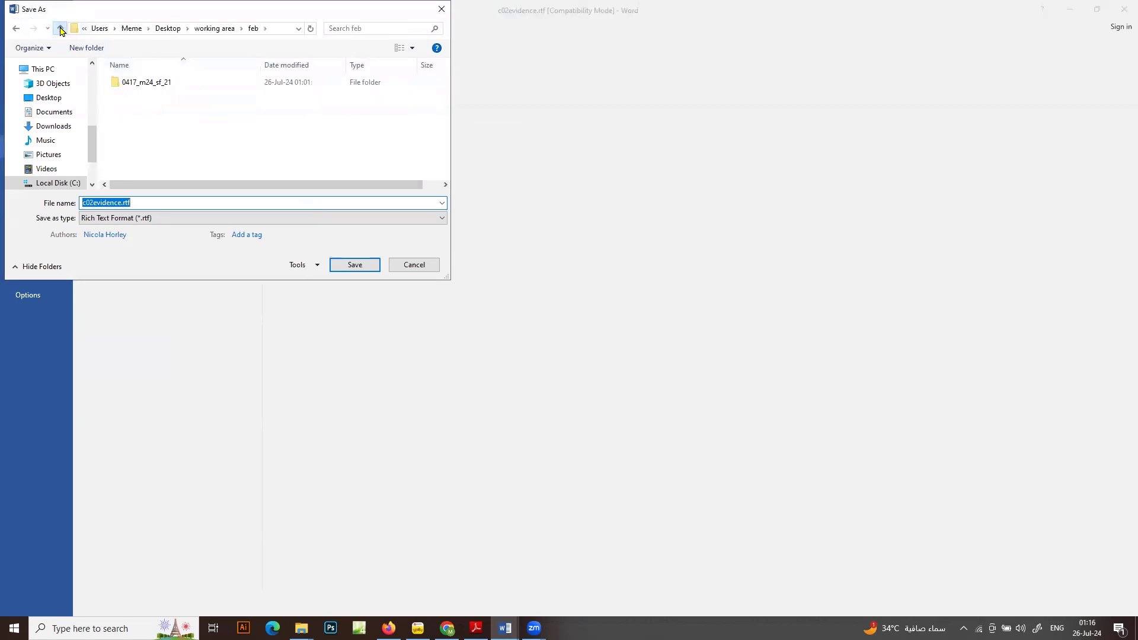
pyautogui.click(60, 28)
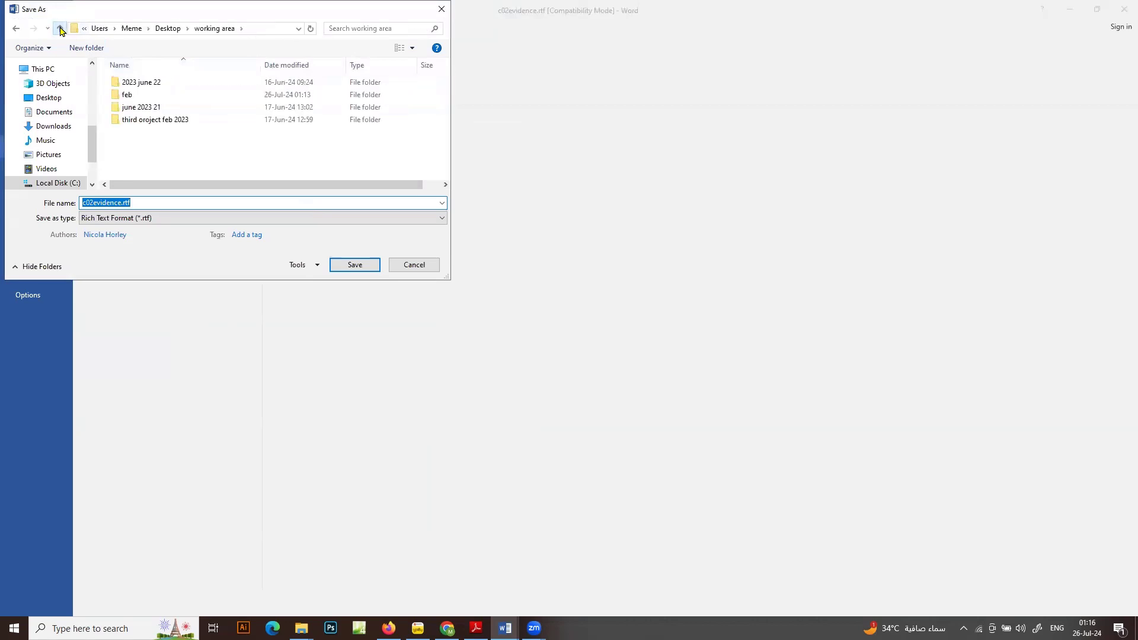
pyautogui.click(158, 97)
pyautogui.doubleClick(159, 97)
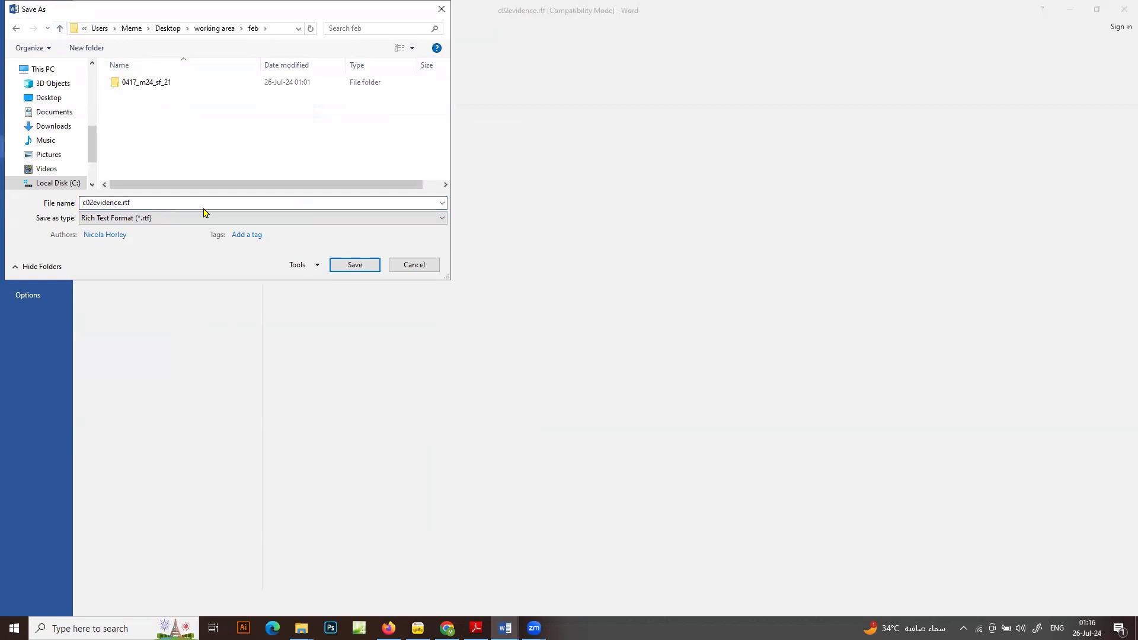
# Save the copy as a Word Document (*.docx) named evidence9999, accepting the upgrade to the newest file format
pyautogui.click(160, 218)
pyautogui.click(148, 230)
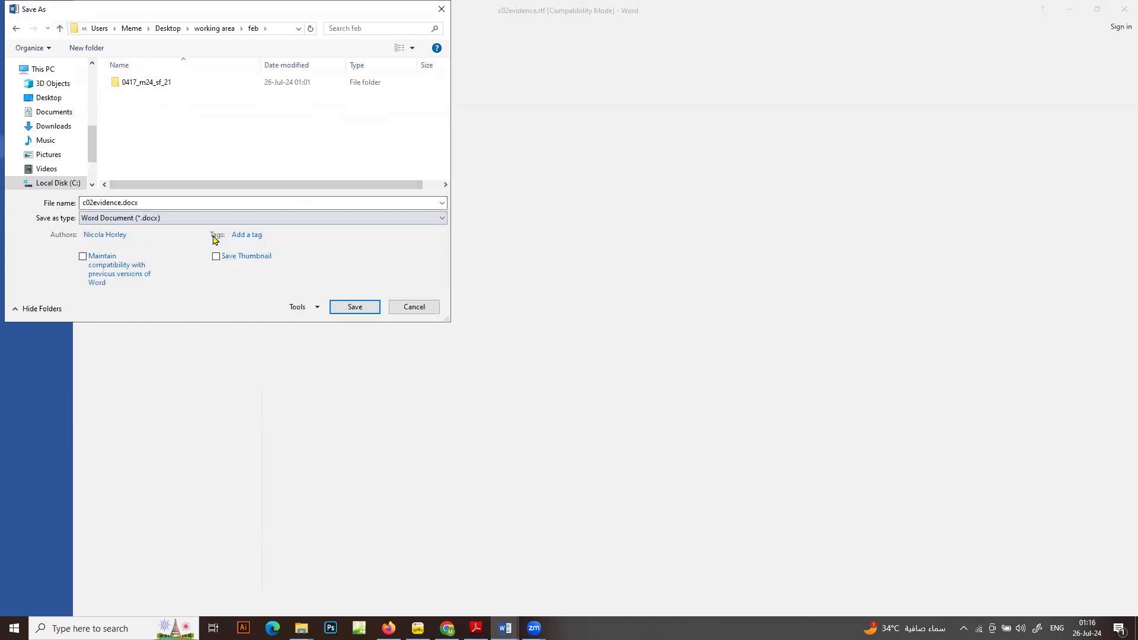
pyautogui.doubleClick(92, 202)
pyautogui.press('Home')
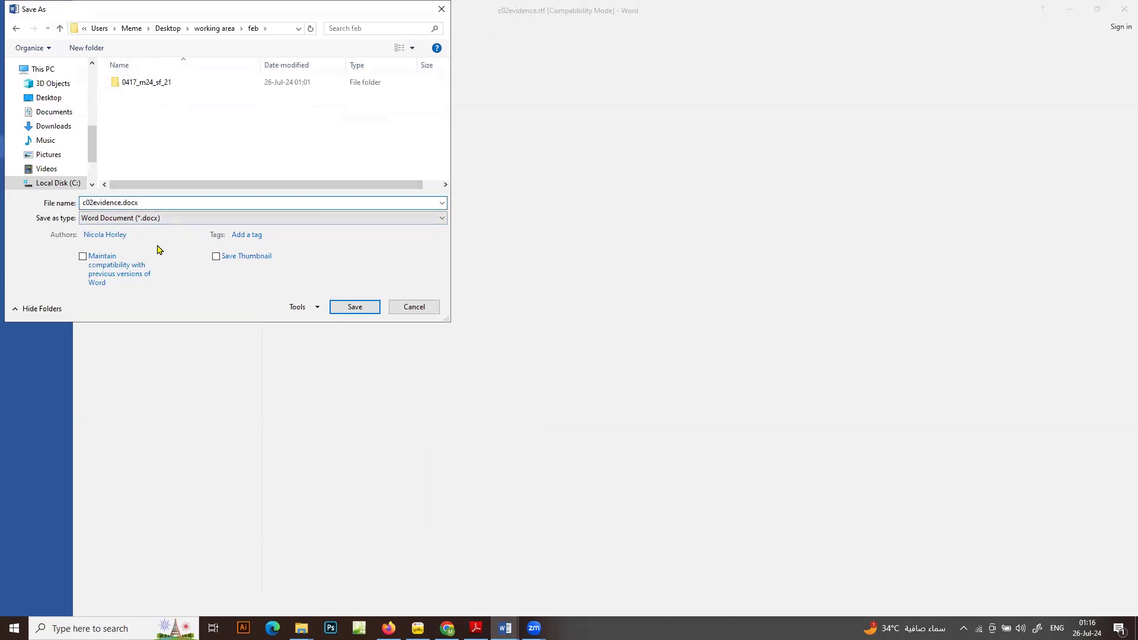
pyautogui.press('Delete')
pyautogui.press('Delete')
pyautogui.press('Delete')
pyautogui.write('9999')
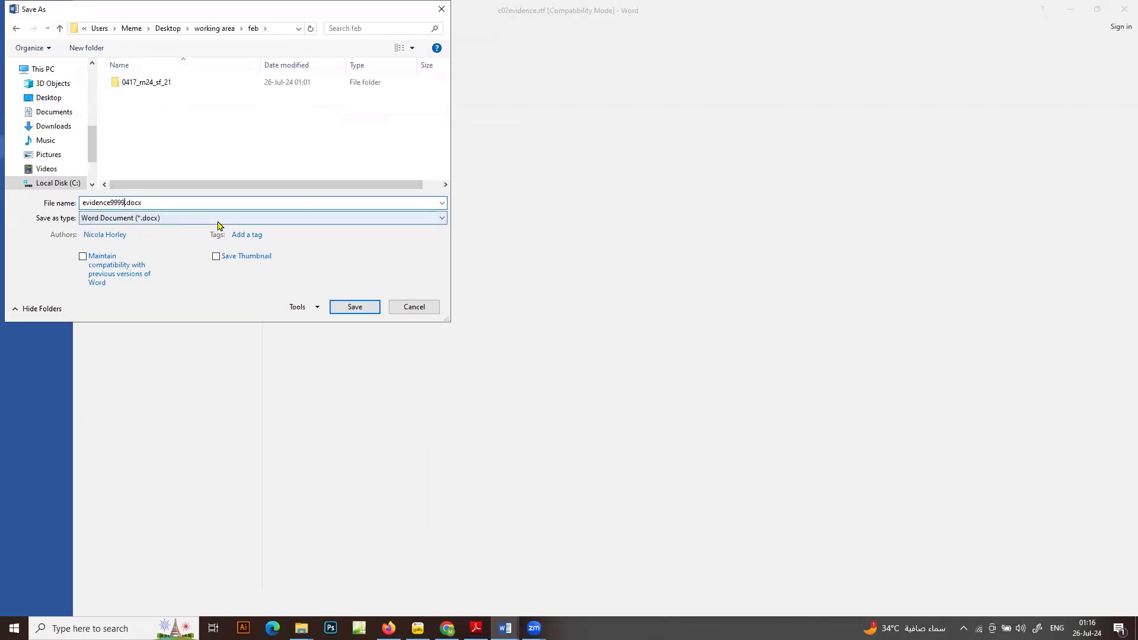
pyautogui.click(364, 307)
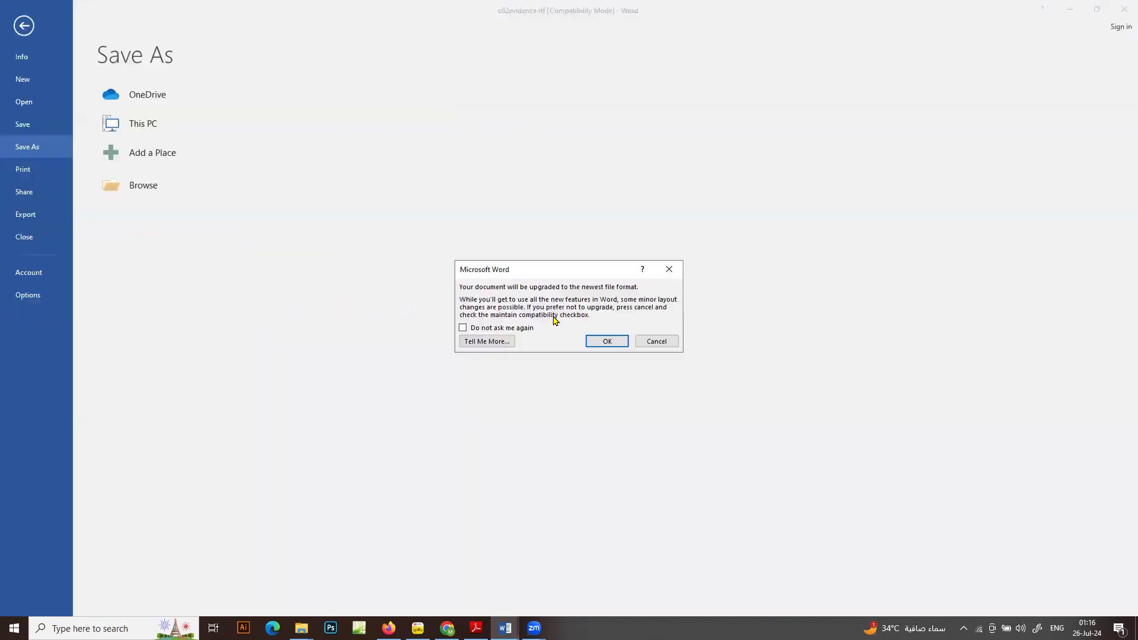
pyautogui.click(603, 340)
# Return to the question paper and read Task 2 step 1 about the c02gaming.rtf page setup, styles and saving requirements
pyautogui.click(1070, 9)
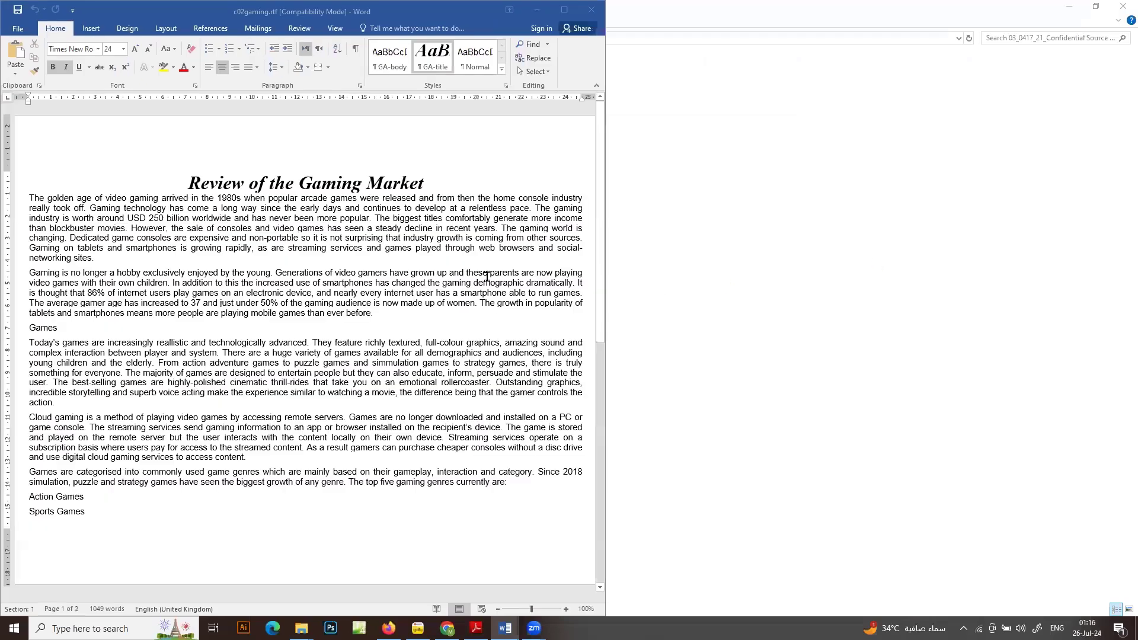
pyautogui.click(476, 628)
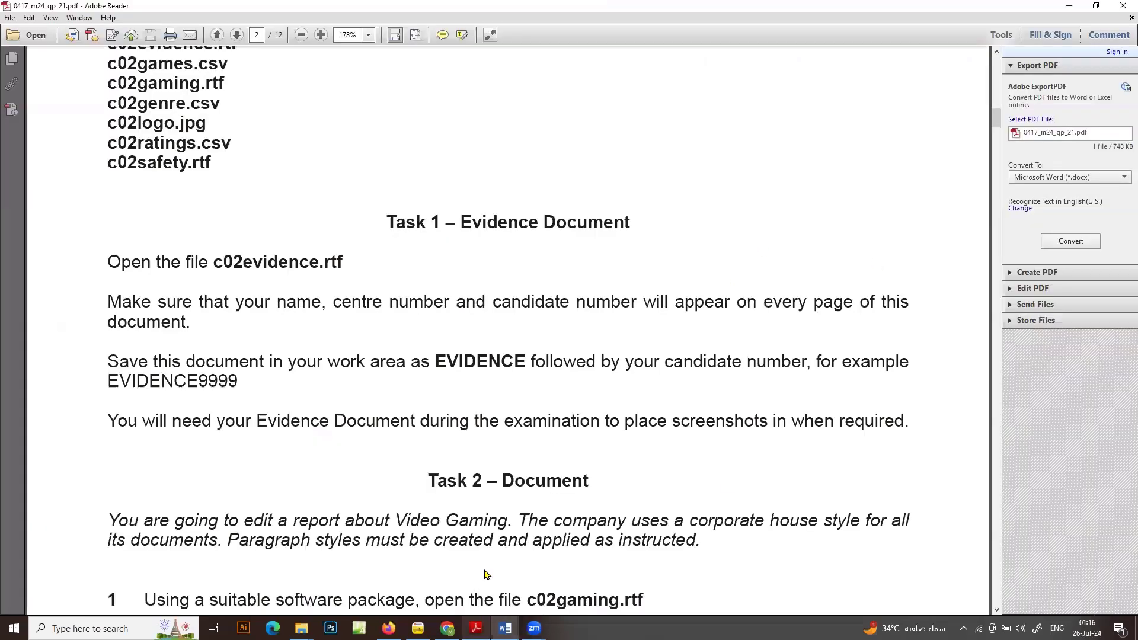
pyautogui.scroll(-2, 413, 493)
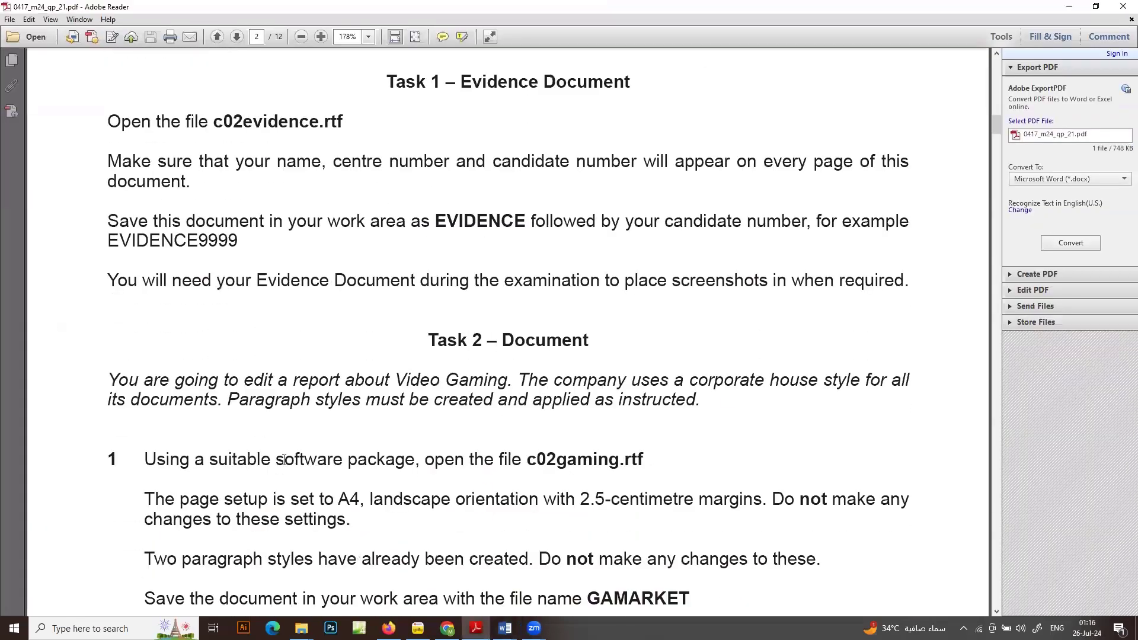
pyautogui.moveTo(547, 459); pyautogui.dragTo(622, 459)
pyautogui.scroll(-1, 549, 442)
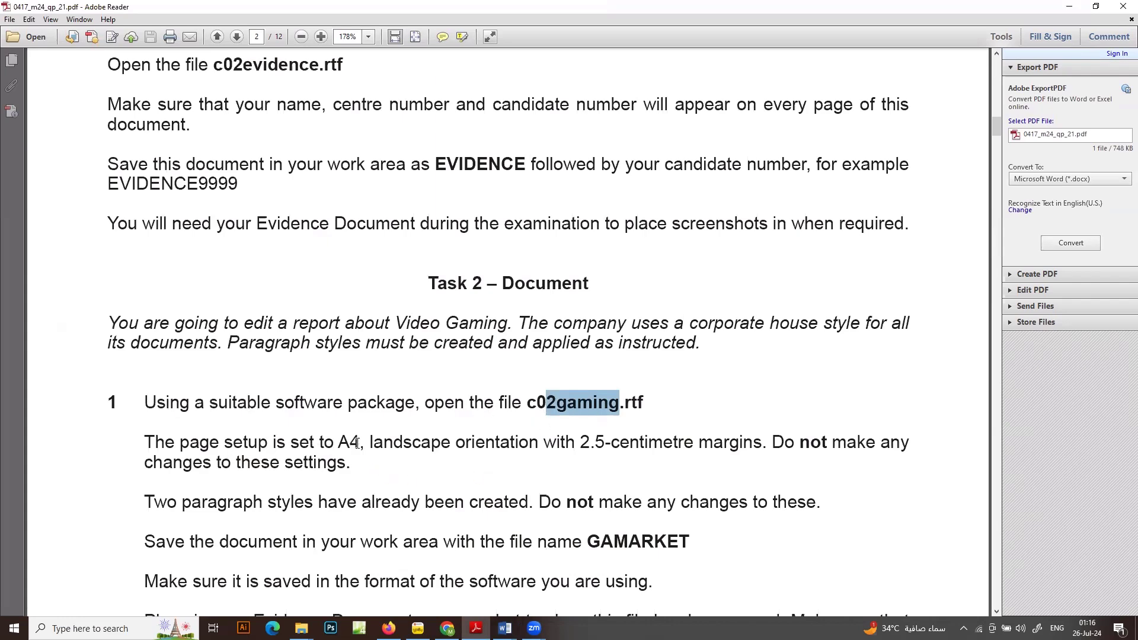
pyautogui.scroll(-1, 358, 442)
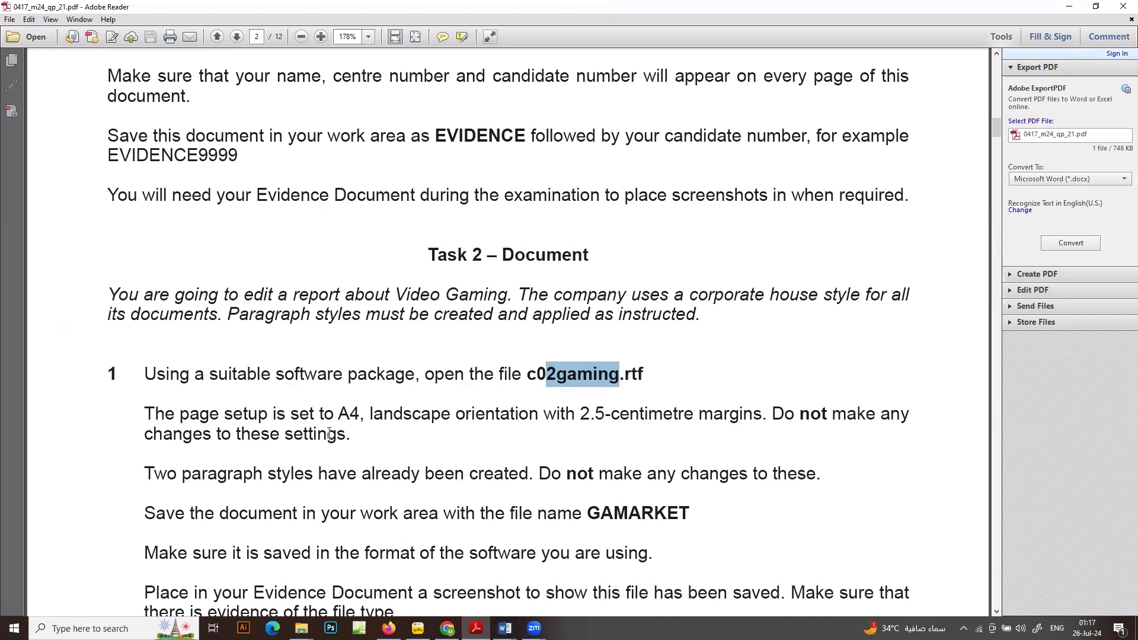
pyautogui.scroll(-2, 329, 433)
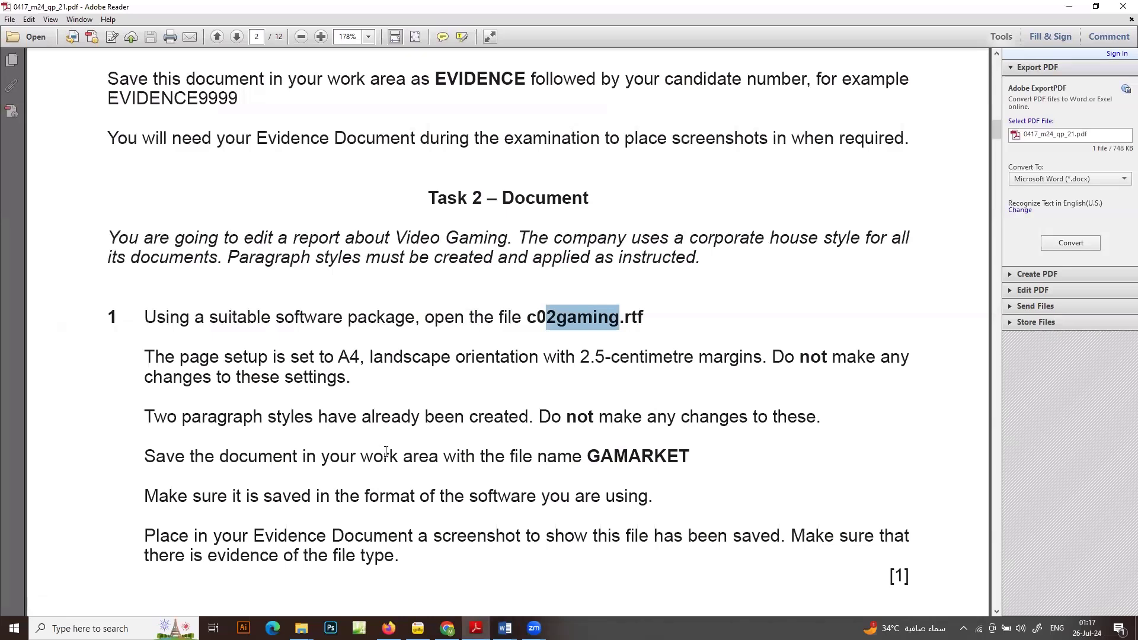
# Copy the file name GAMARKET from the question paper and switch to the c02gaming.rtf document in Word
pyautogui.doubleClick(644, 458)
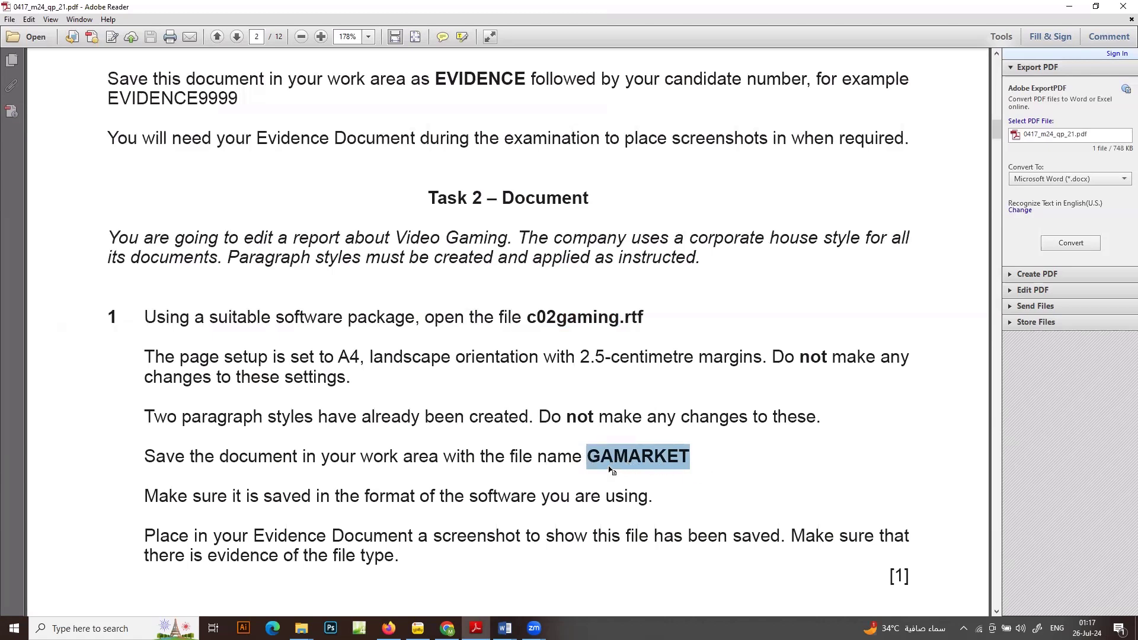
pyautogui.rightClick(653, 463)
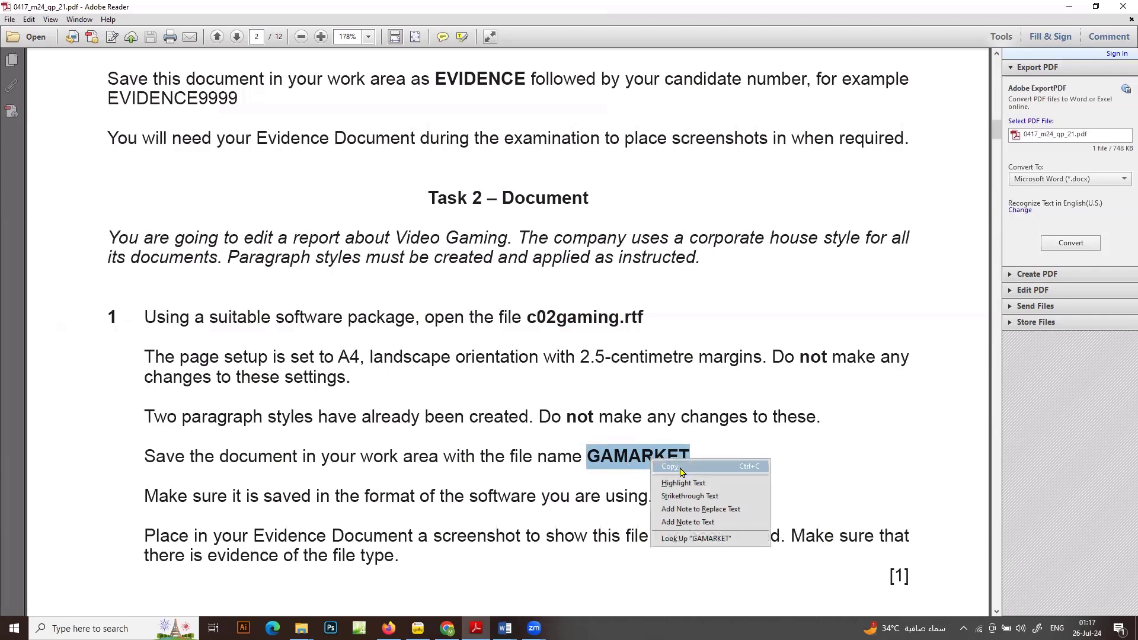
pyautogui.click(679, 471)
pyautogui.moveTo(505, 629)
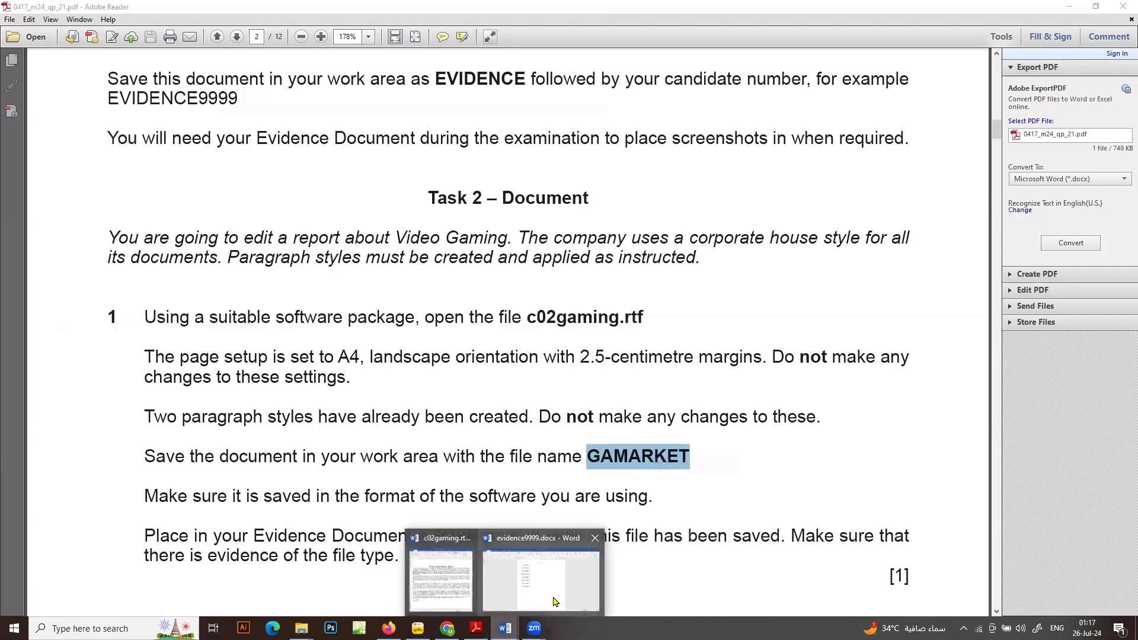
pyautogui.click(450, 578)
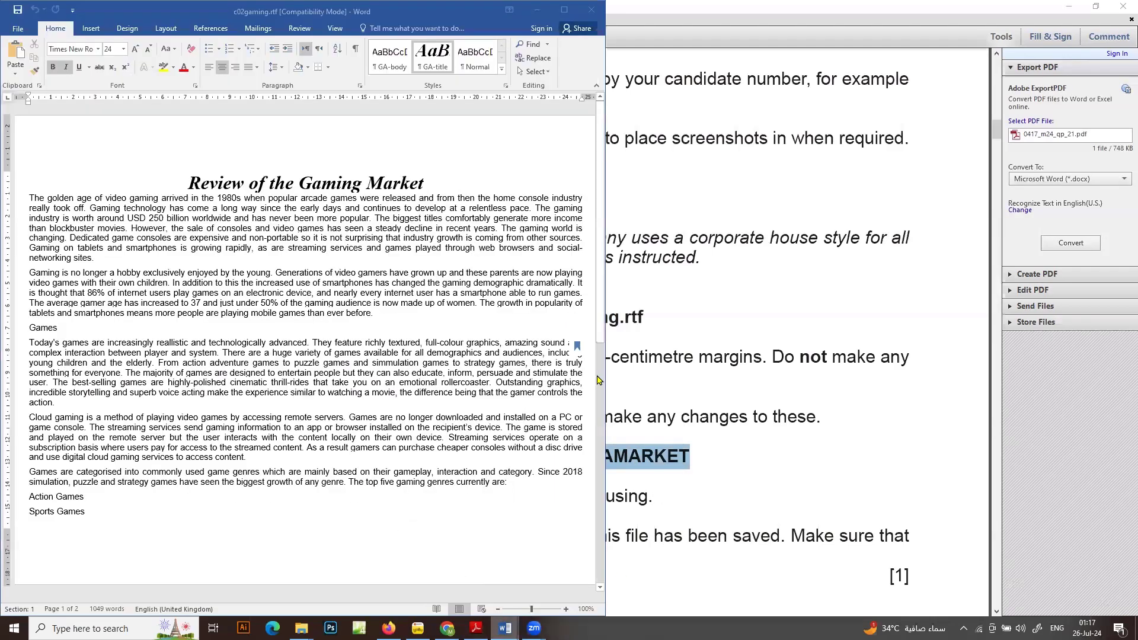
# Start saving a copy of c02gaming.rtf and choose the working area's feb folder as the location
pyautogui.click(18, 29)
pyautogui.click(24, 146)
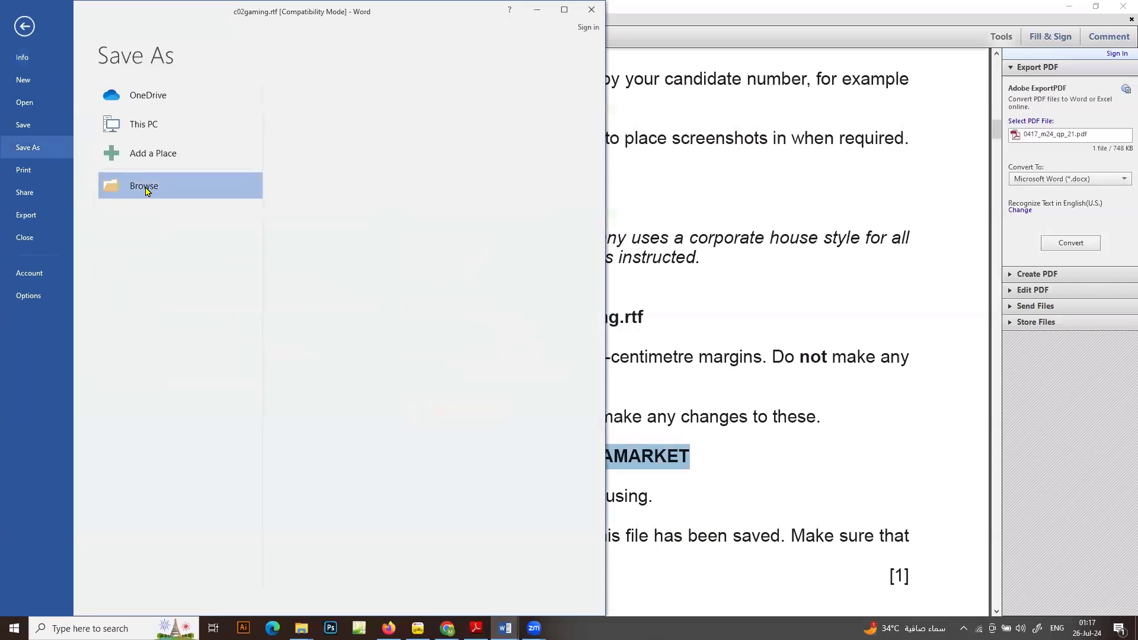
pyautogui.click(223, 191)
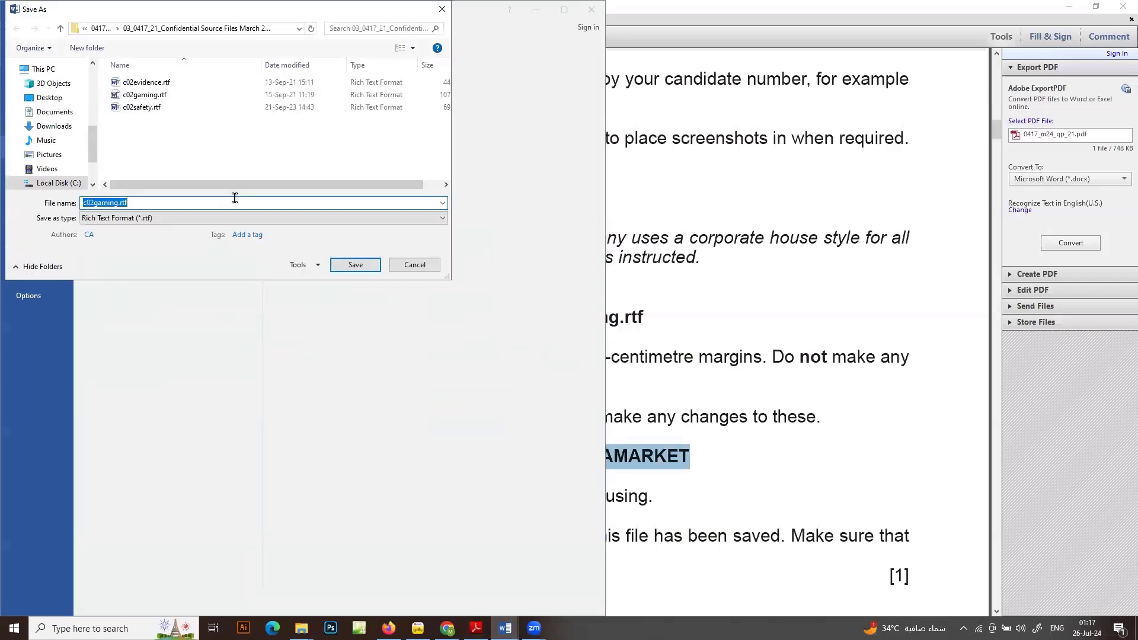
pyautogui.click(60, 28)
pyautogui.click(60, 29)
pyautogui.click(60, 28)
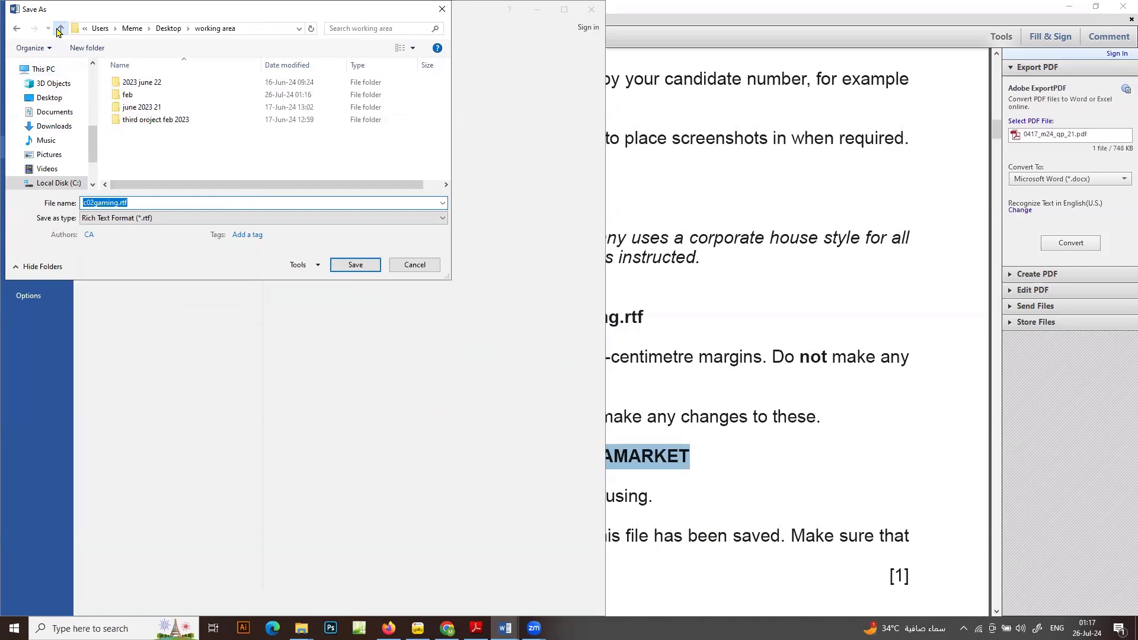
pyautogui.doubleClick(125, 95)
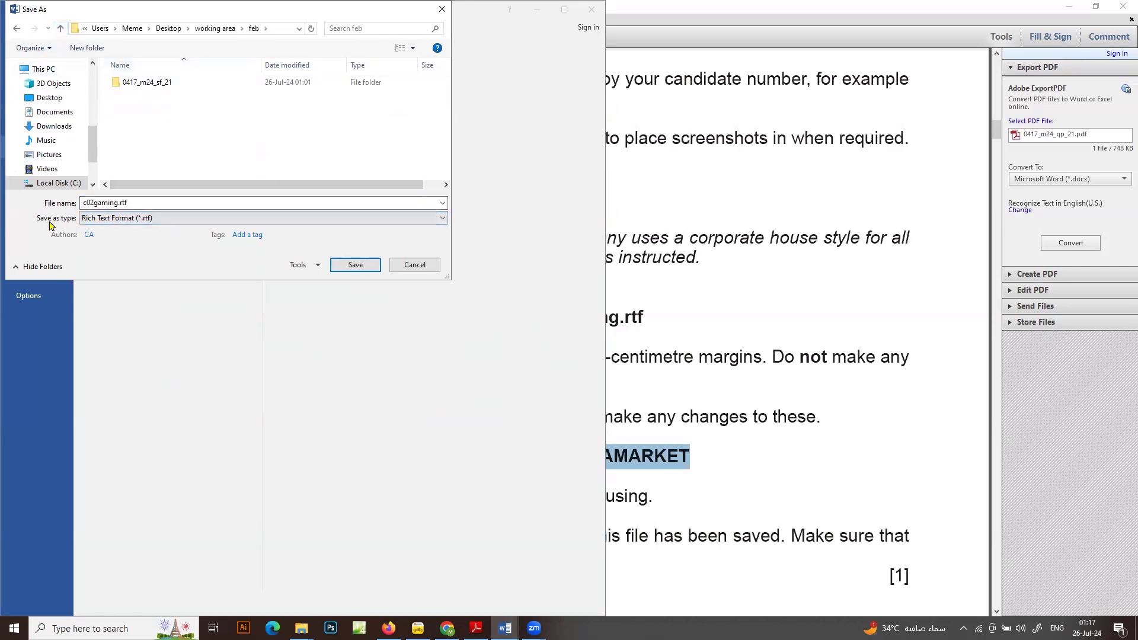
# Save the copy as a Word Document (*.docx) named GAMARKET, accepting the upgrade to the newest file format
pyautogui.click(137, 223)
pyautogui.click(131, 230)
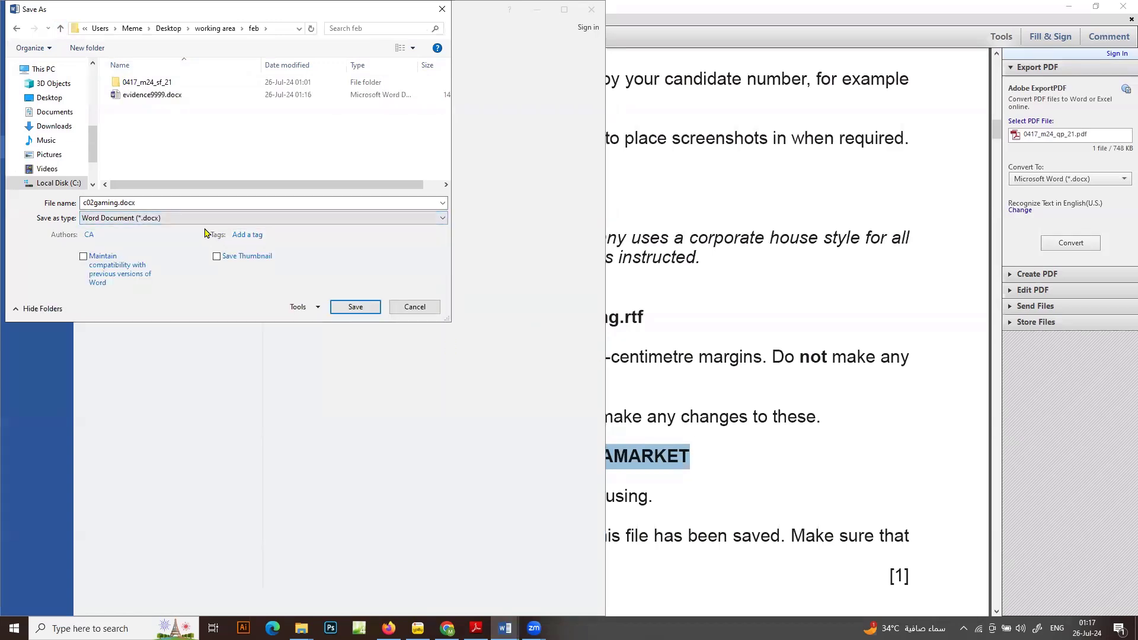
pyautogui.doubleClick(151, 202)
pyautogui.hotkey('ctrl', 'v')
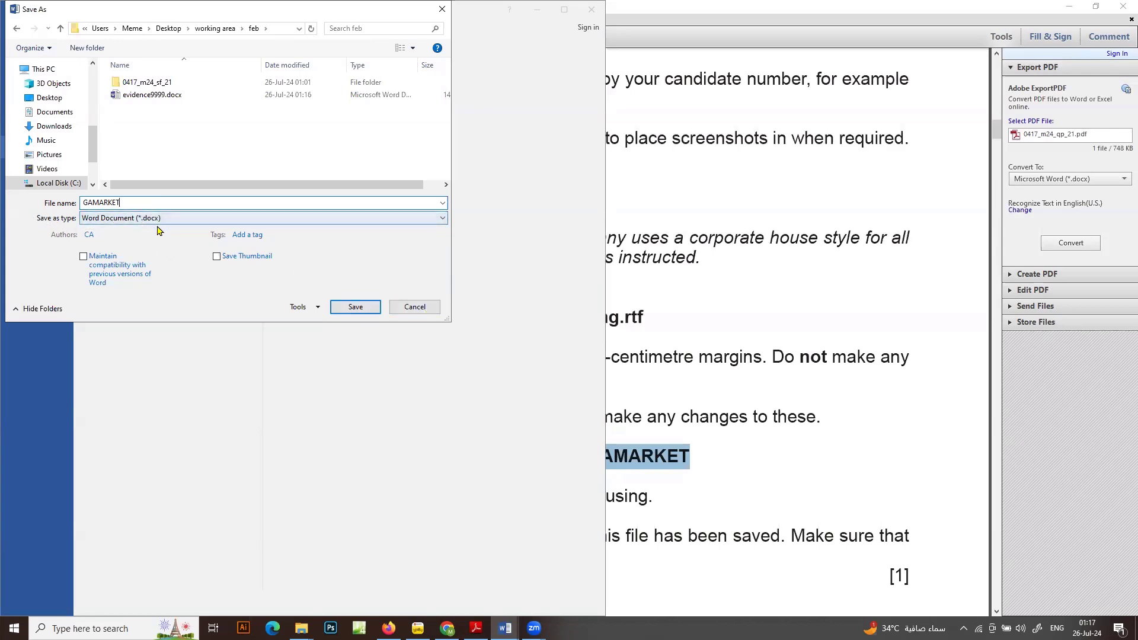
pyautogui.click(356, 306)
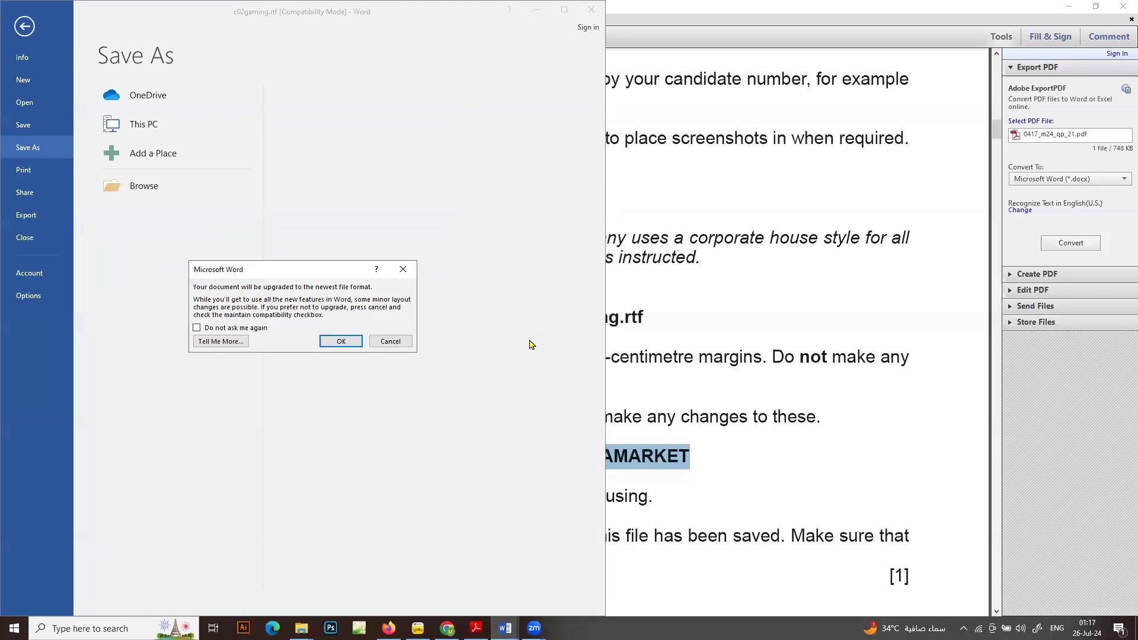
pyautogui.click(335, 338)
# Return to the question paper and read step 1's file format and screenshot evidence requirements
pyautogui.click(700, 357)
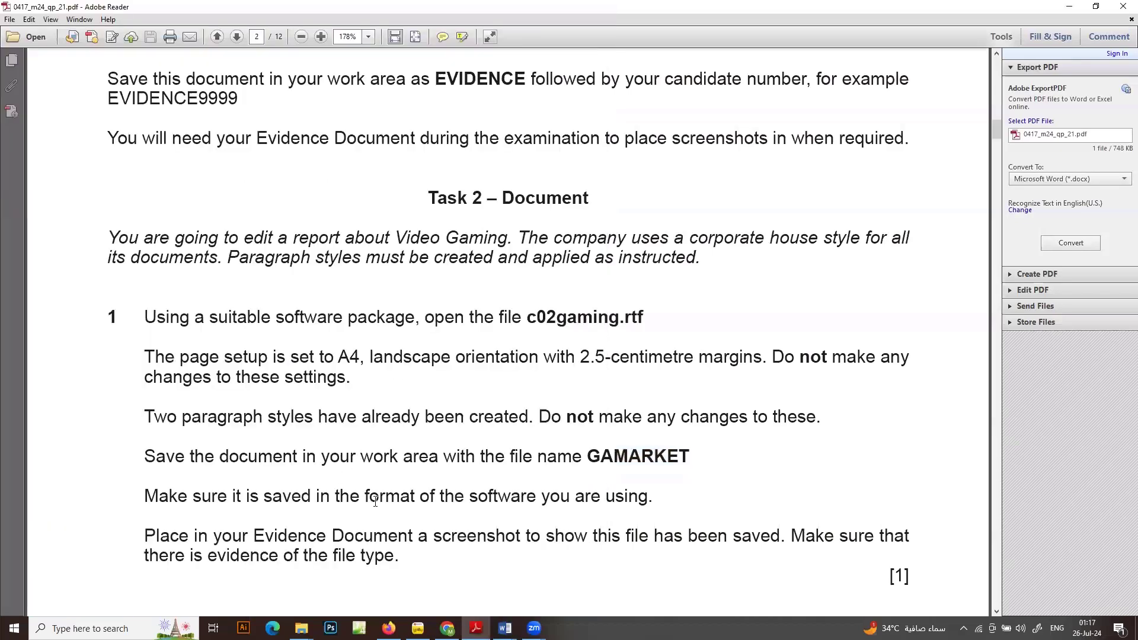
pyautogui.moveTo(369, 498); pyautogui.dragTo(401, 497)
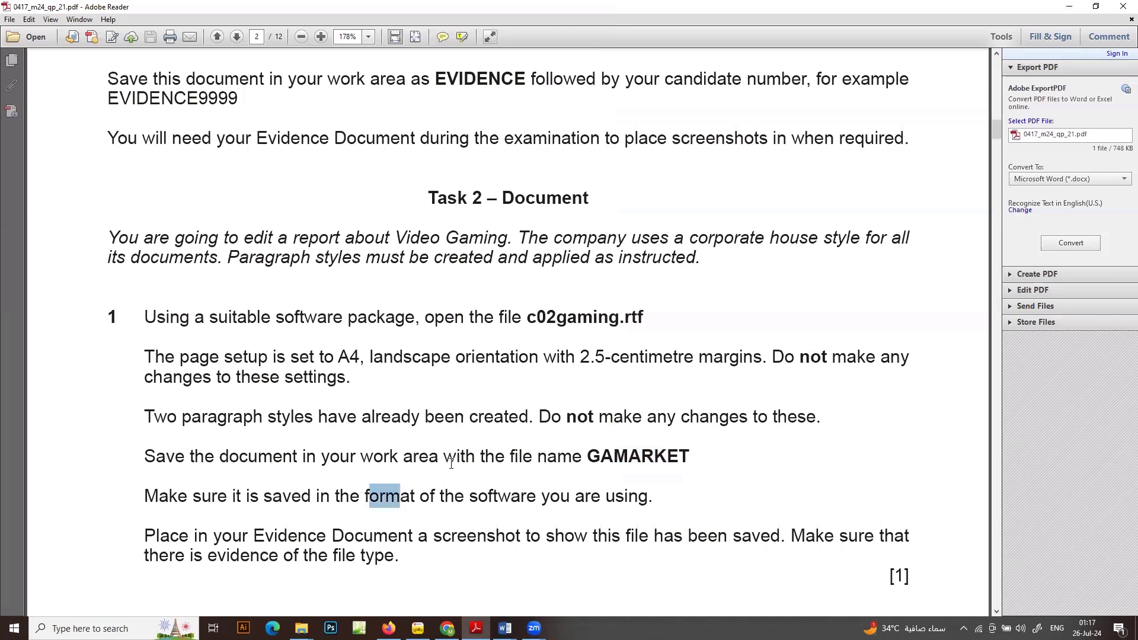
pyautogui.scroll(-2, 452, 463)
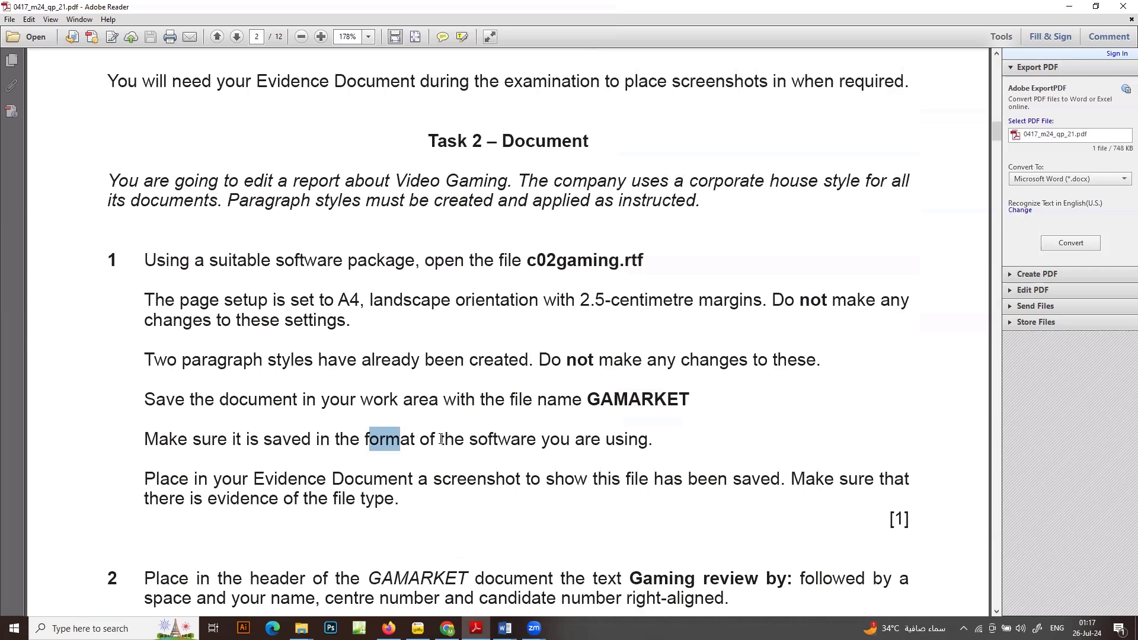
pyautogui.scroll(-1, 466, 436)
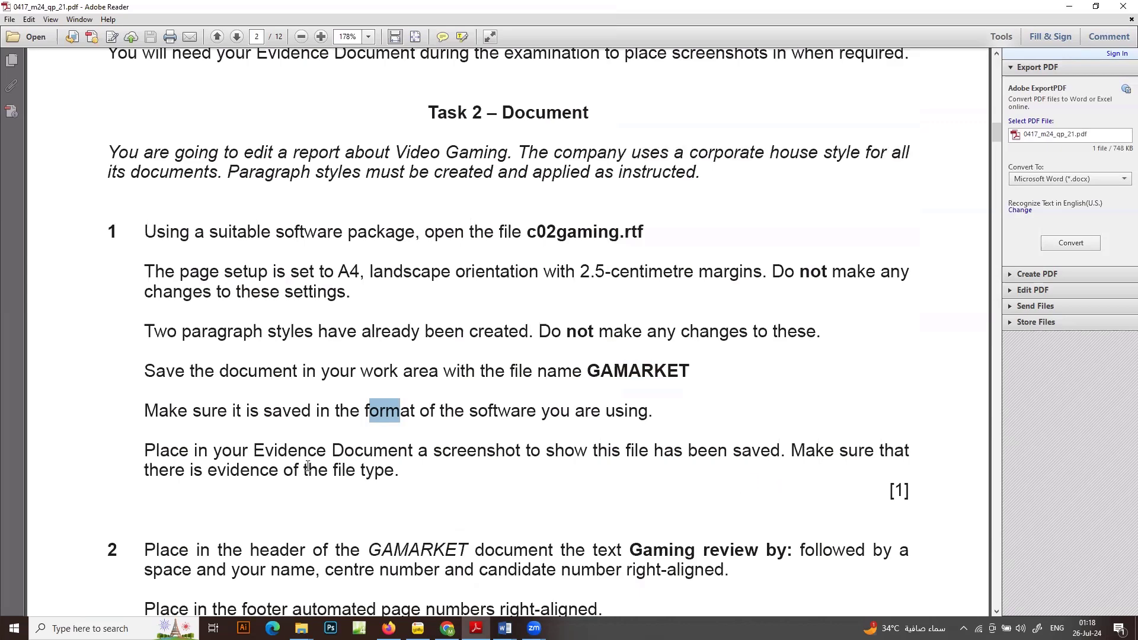
# Show the feb folder in File Explorer and widen the Type column so the full file types can be read
pyautogui.click(1069, 8)
pyautogui.click(780, 305)
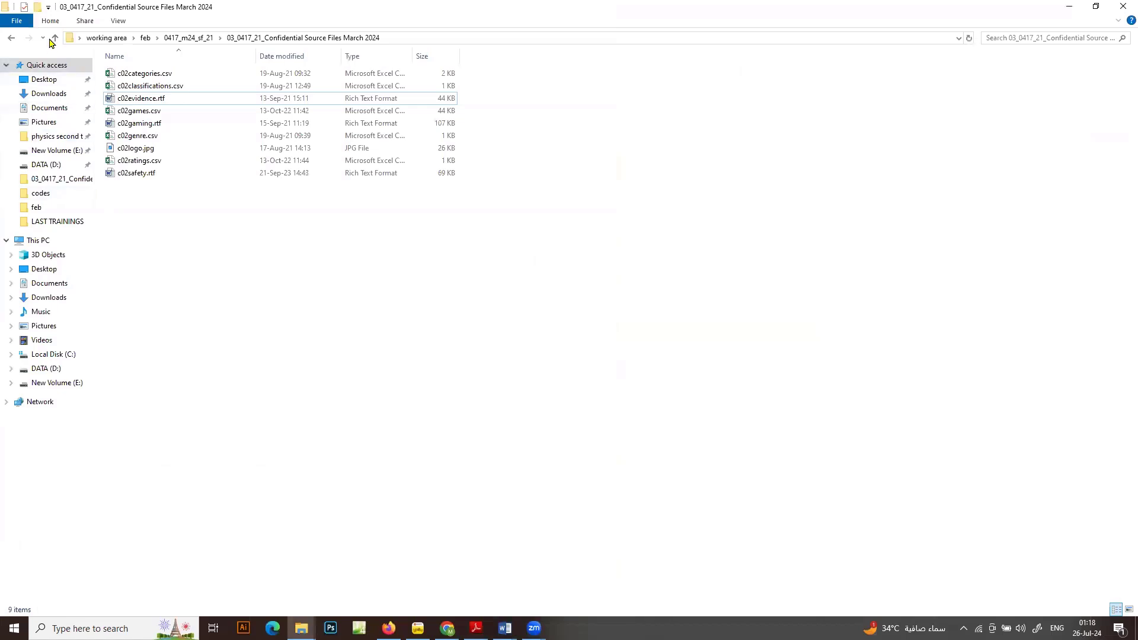
pyautogui.click(53, 37)
pyautogui.click(52, 38)
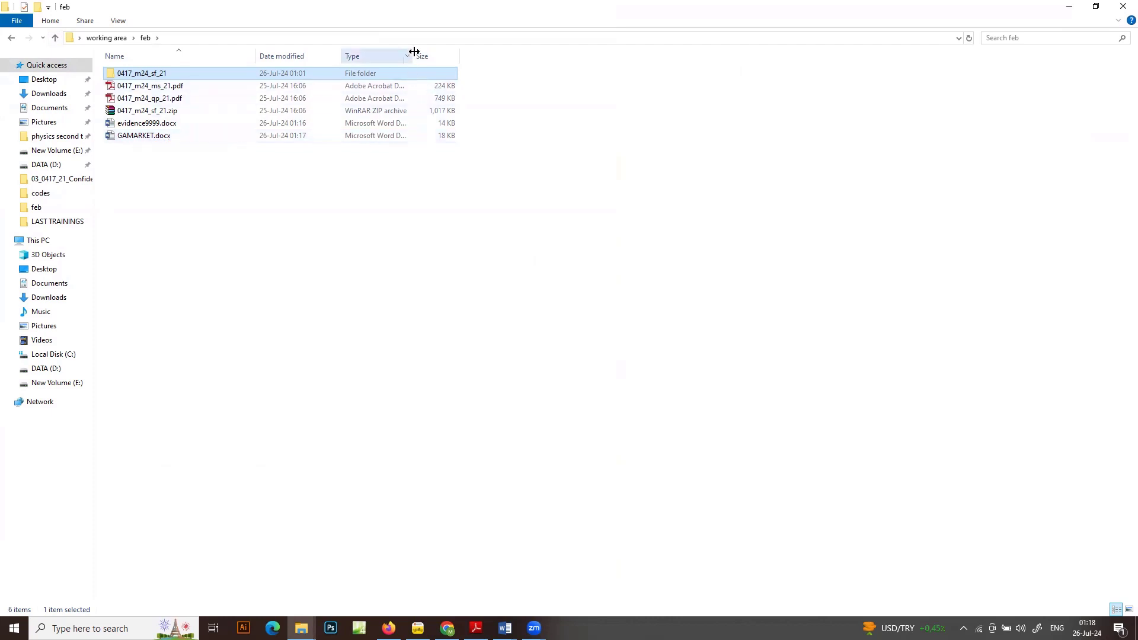
pyautogui.moveTo(414, 52); pyautogui.dragTo(470, 53)
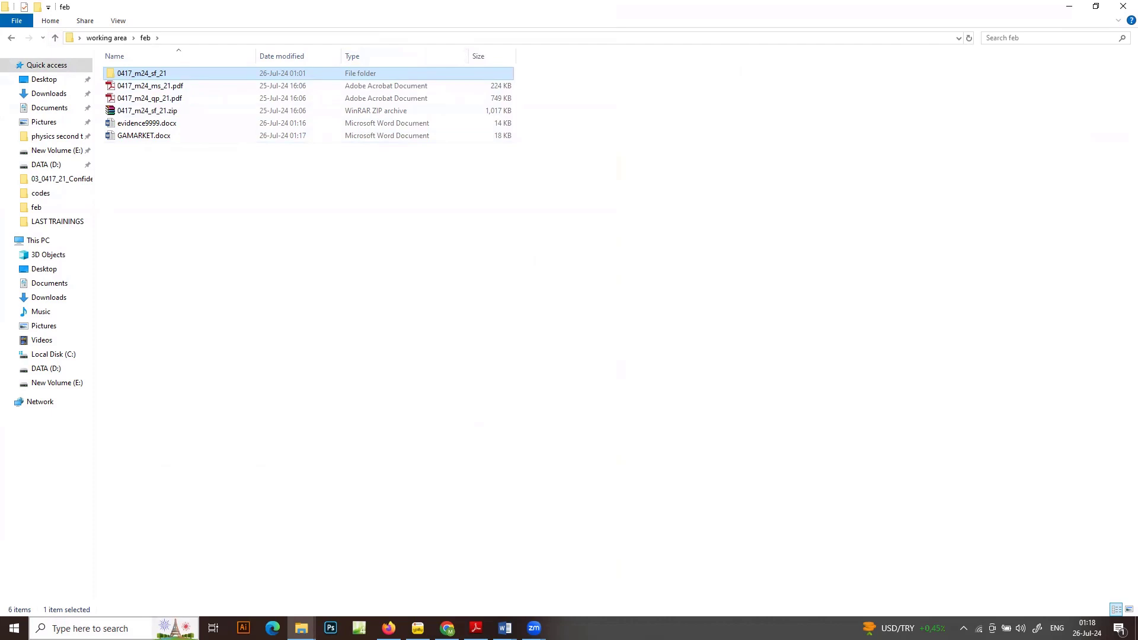
# Open Snipping Tool and capture the feb folder's file list, including the folder path and the name, date, type and size columns
pyautogui.click(95, 628)
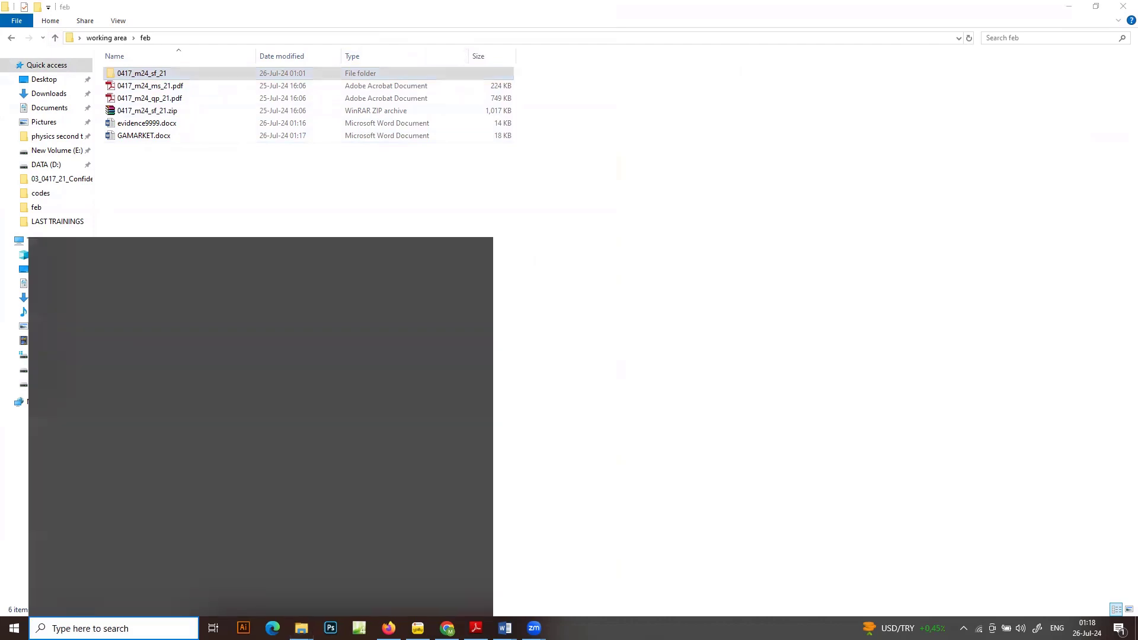
pyautogui.write('s')
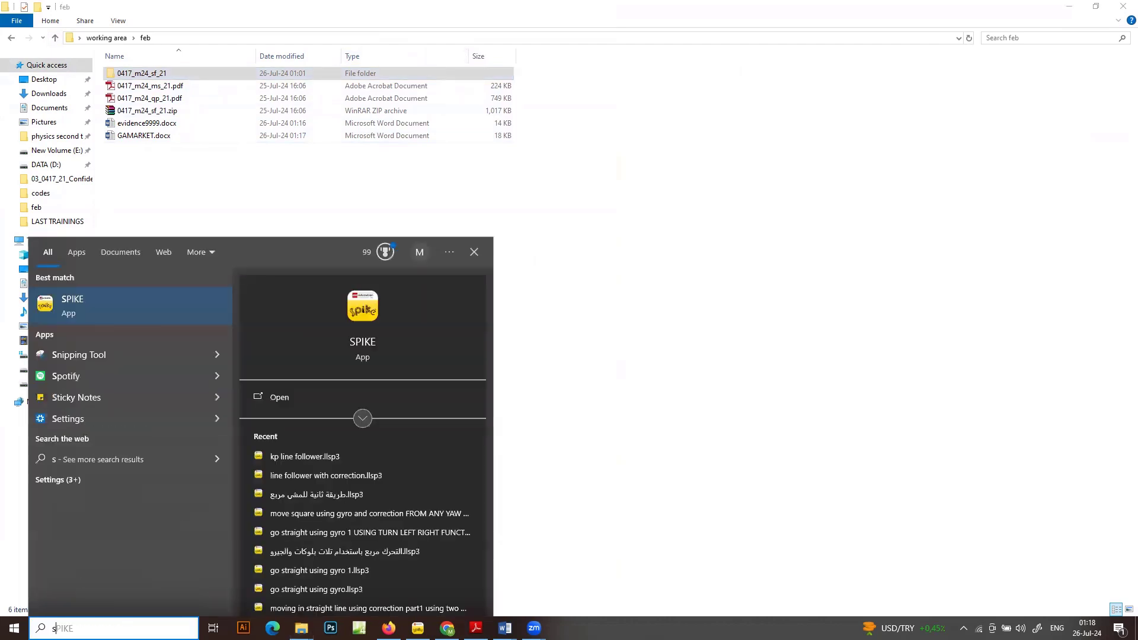
pyautogui.write('n')
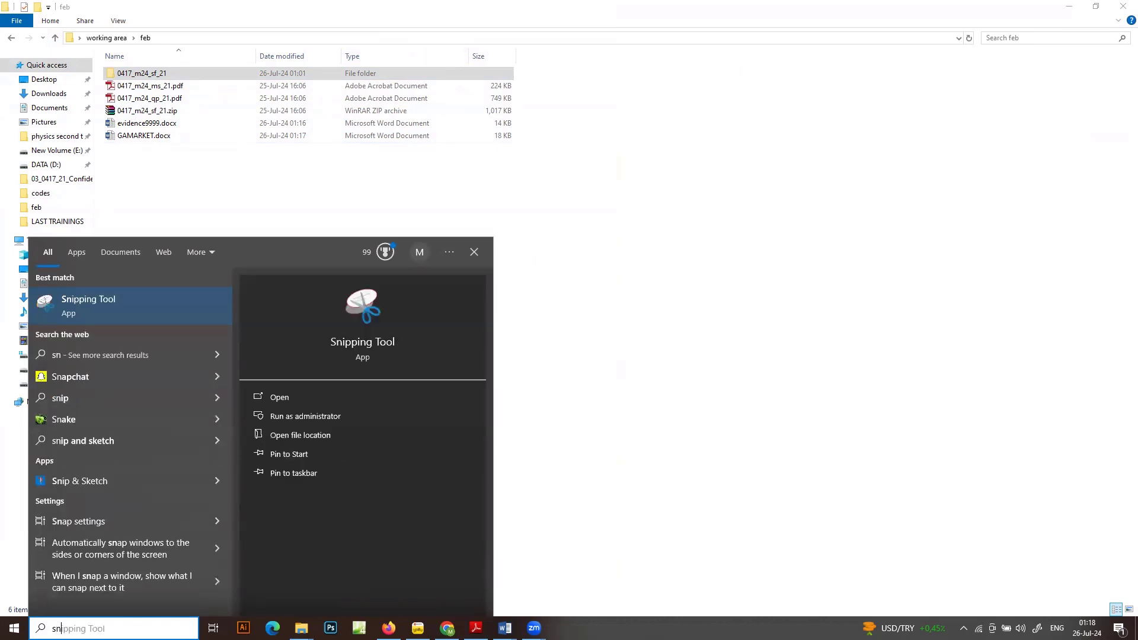
pyautogui.click(164, 310)
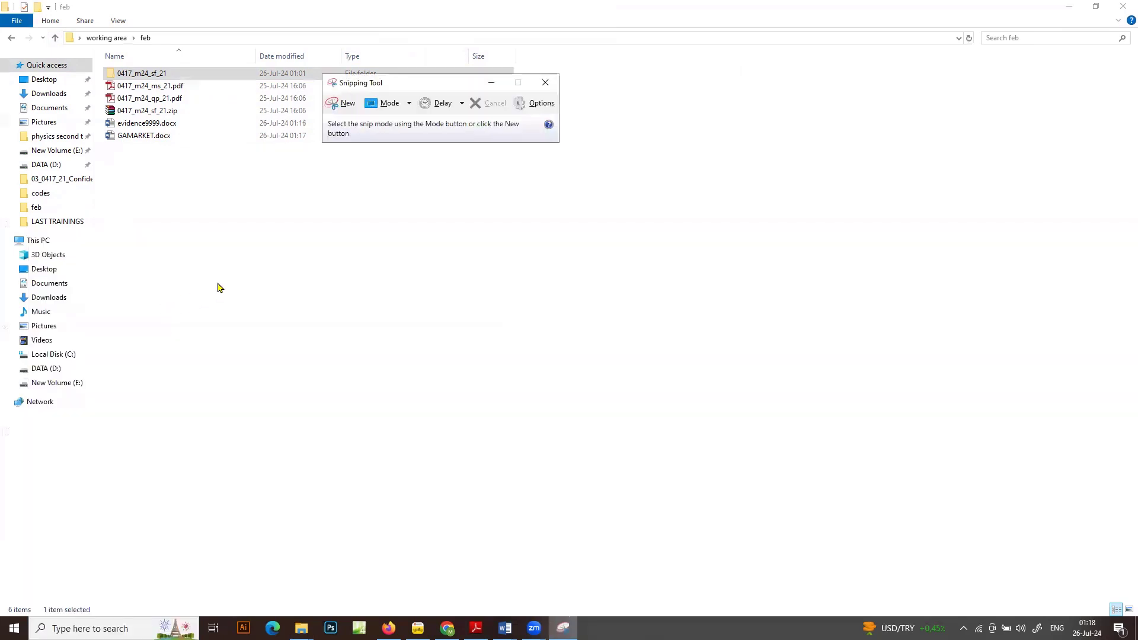
pyautogui.click(342, 107)
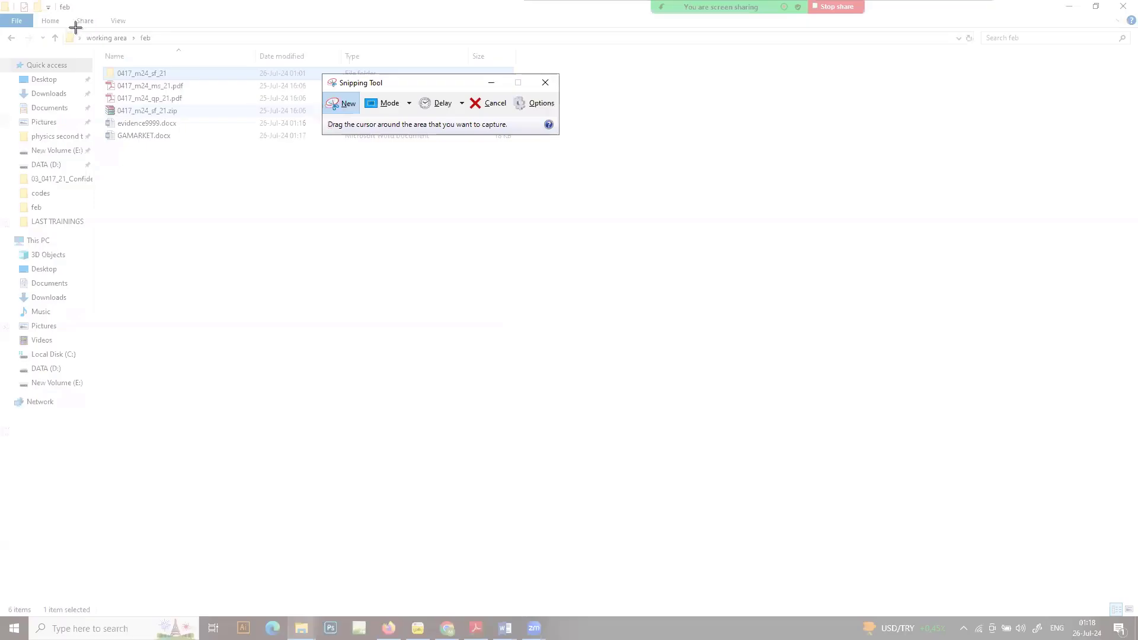
pyautogui.moveTo(76, 29); pyautogui.dragTo(633, 168)
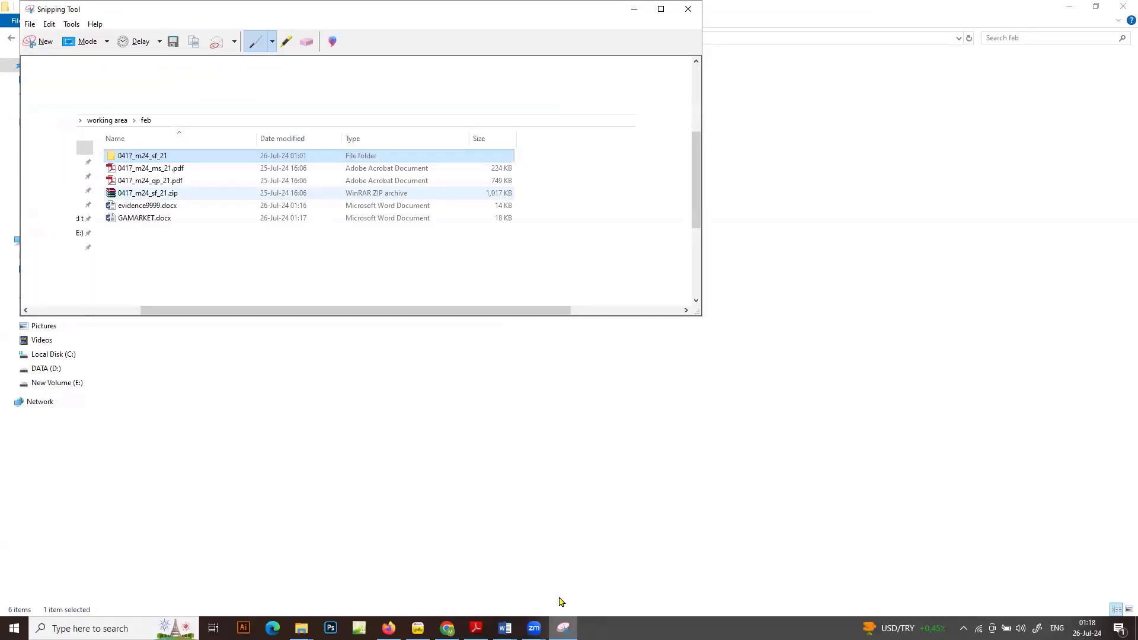
# Switch to evidence9999.docx in Word and paste the folder screenshot under the Step 1 evidence heading
pyautogui.click(505, 628)
pyautogui.click(540, 578)
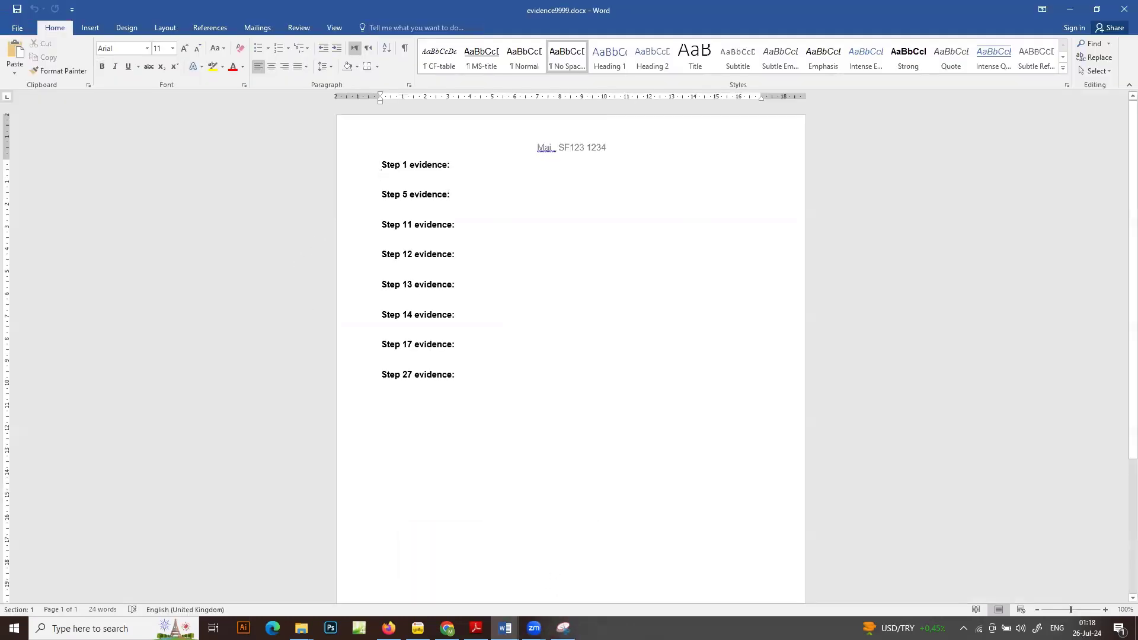
pyautogui.click(434, 176)
pyautogui.hotkey('ctrl', 'v')
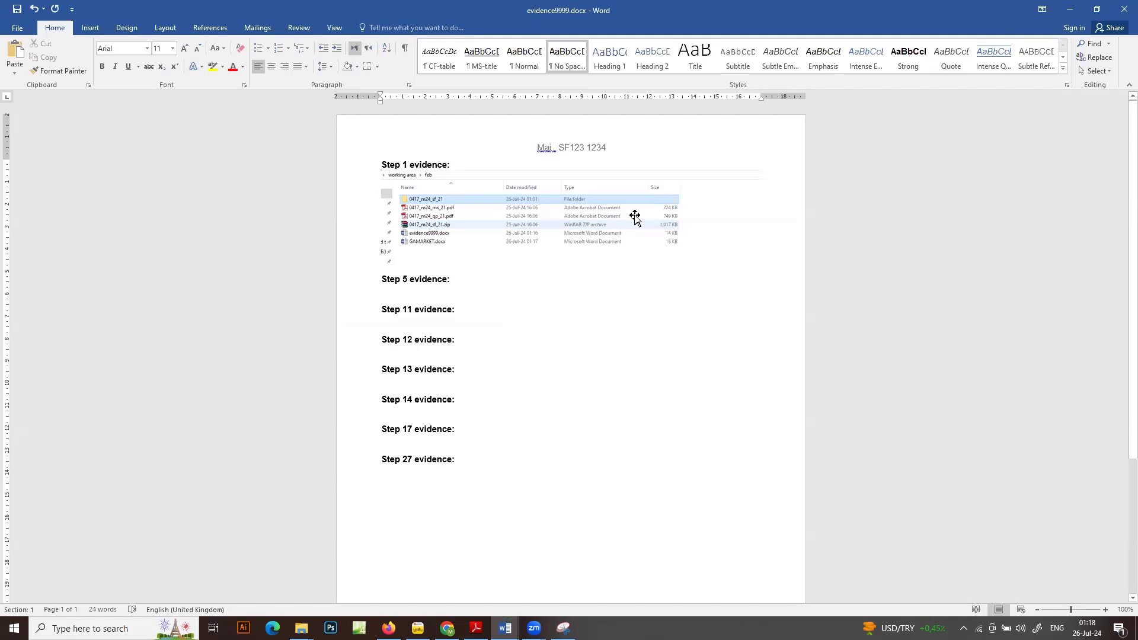
# Clear away the evidence, folder and snip windows, then arrange the question paper beside the GAMARKET document
pyautogui.click(1070, 10)
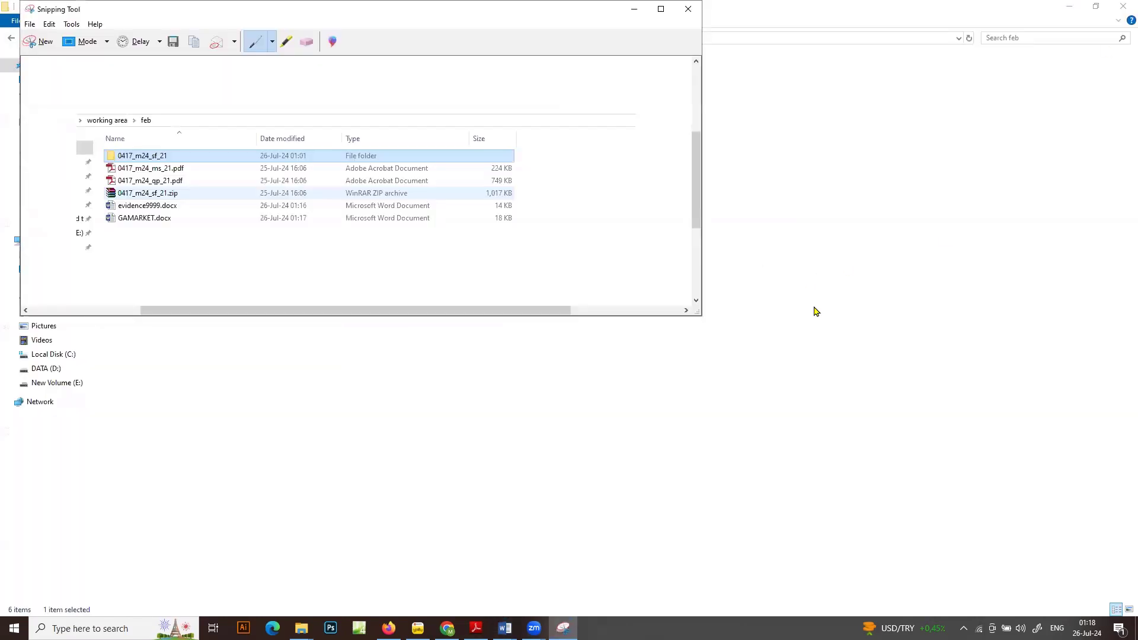
pyautogui.click(816, 312)
pyautogui.click(1069, 6)
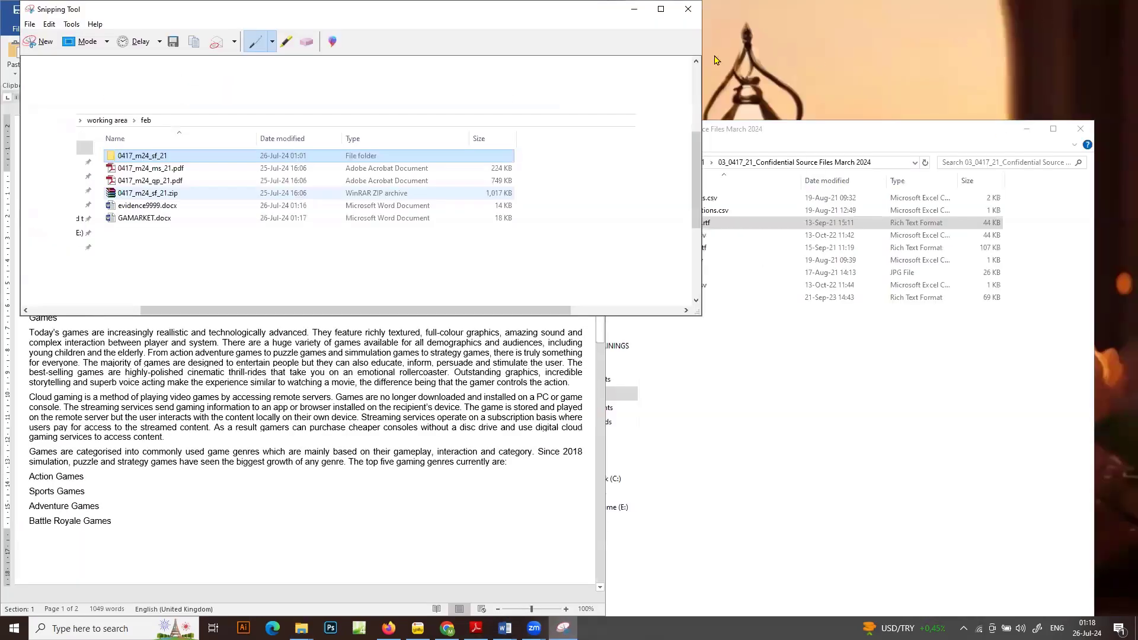
pyautogui.click(634, 9)
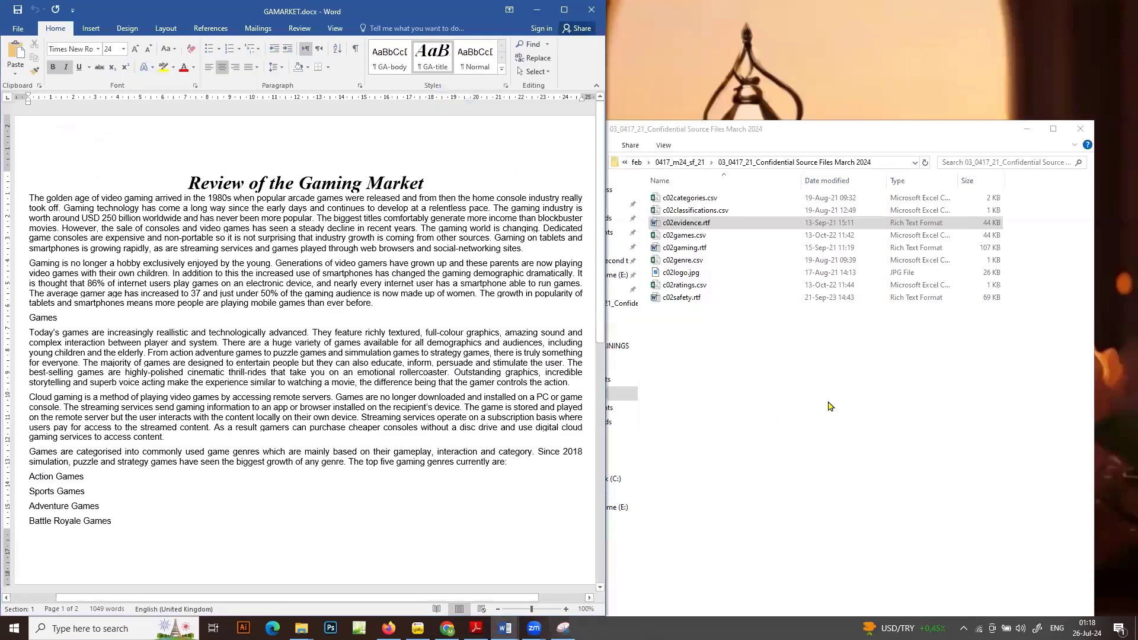
pyautogui.click(476, 628)
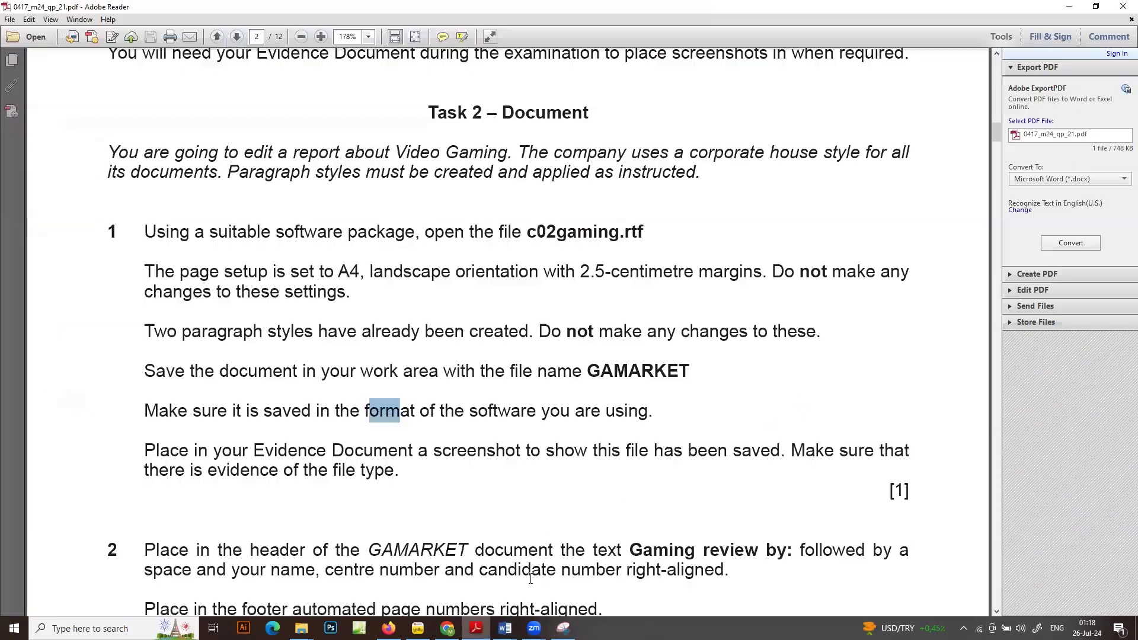
pyautogui.doubleClick(1049, 9)
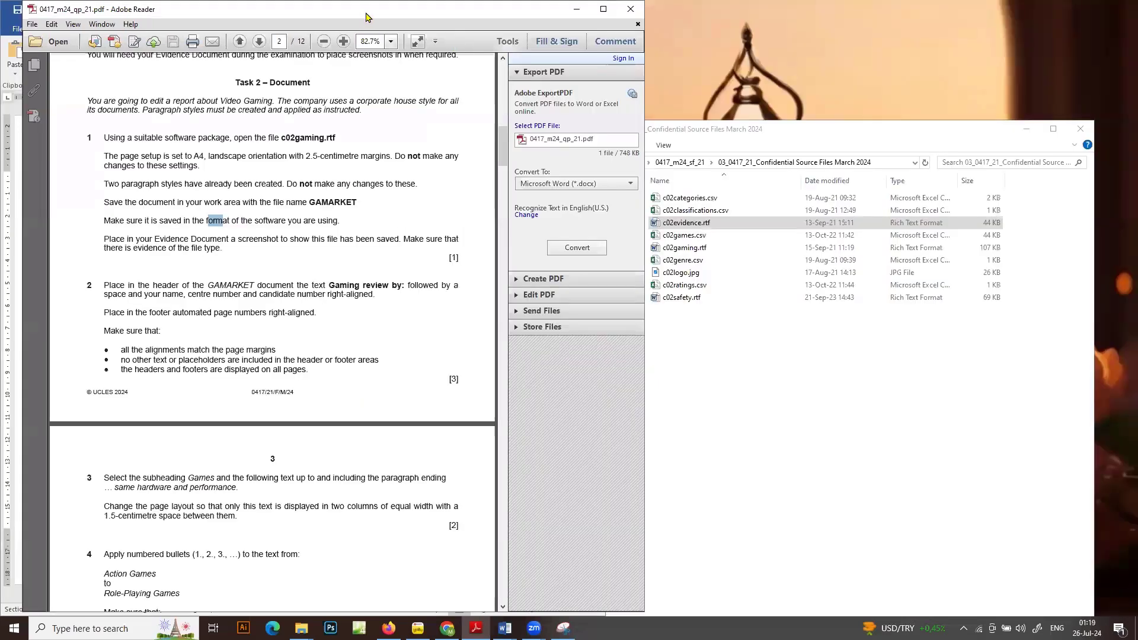
pyautogui.press('super+Right')
pyautogui.click(391, 17)
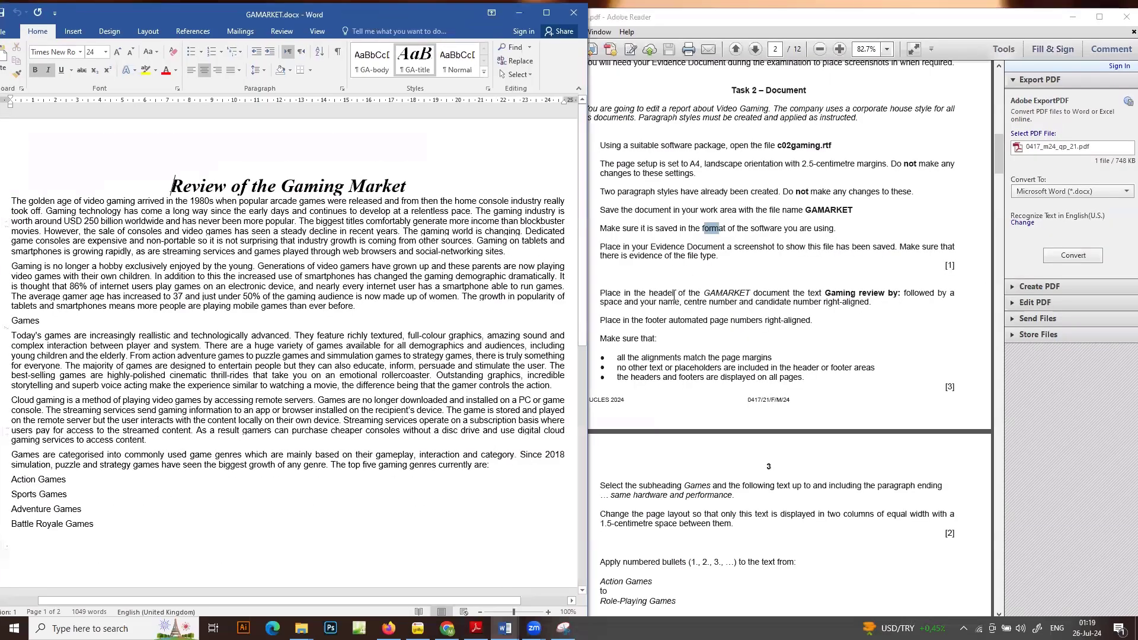
# Copy the header text "Gaming review by:" from step 2 of the question paper
pyautogui.click(690, 269)
pyautogui.scroll(-2, 701, 304)
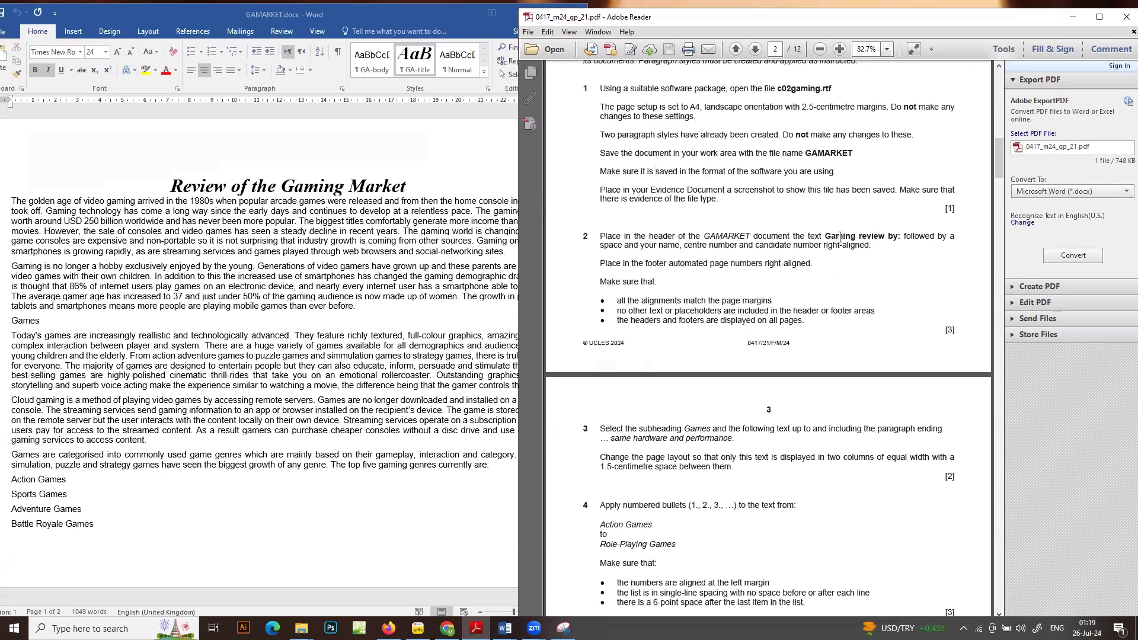
pyautogui.moveTo(826, 235); pyautogui.dragTo(901, 237)
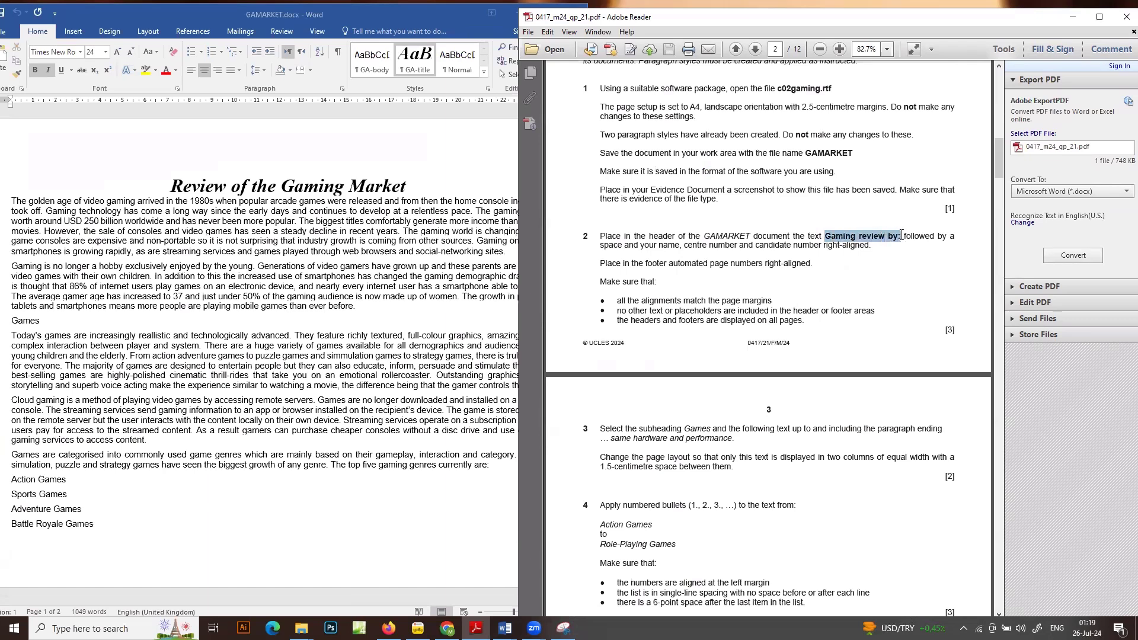
pyautogui.rightClick(883, 237)
pyautogui.click(896, 241)
# Insert a Blank (Three Columns) header in the GAMARKET document and delete its left and centre placeholders
pyautogui.click(73, 33)
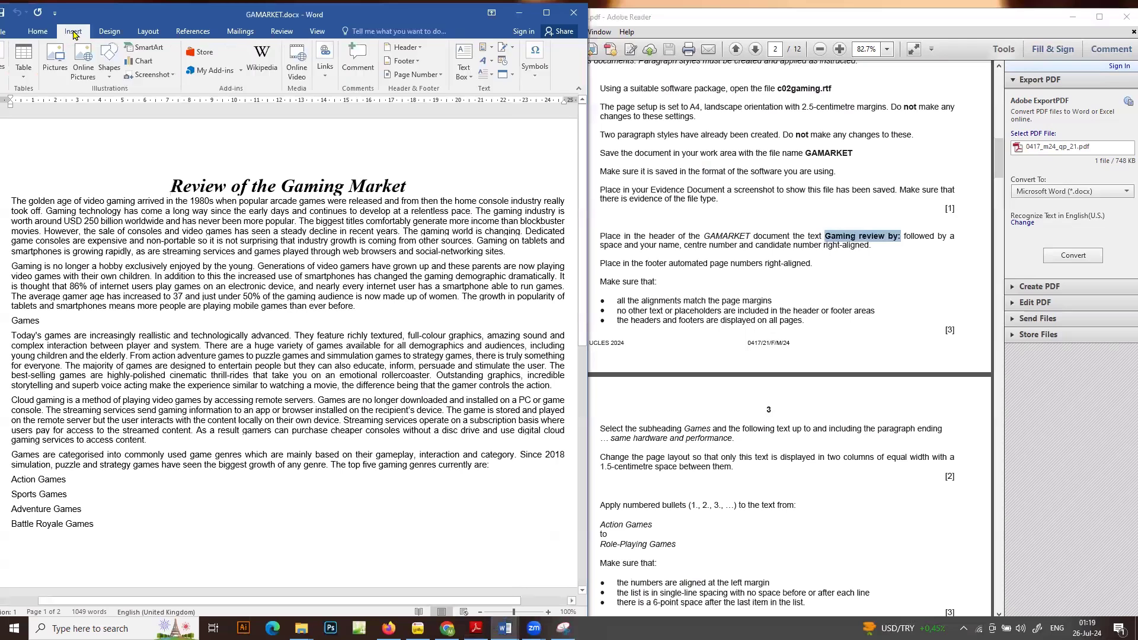
pyautogui.click(404, 48)
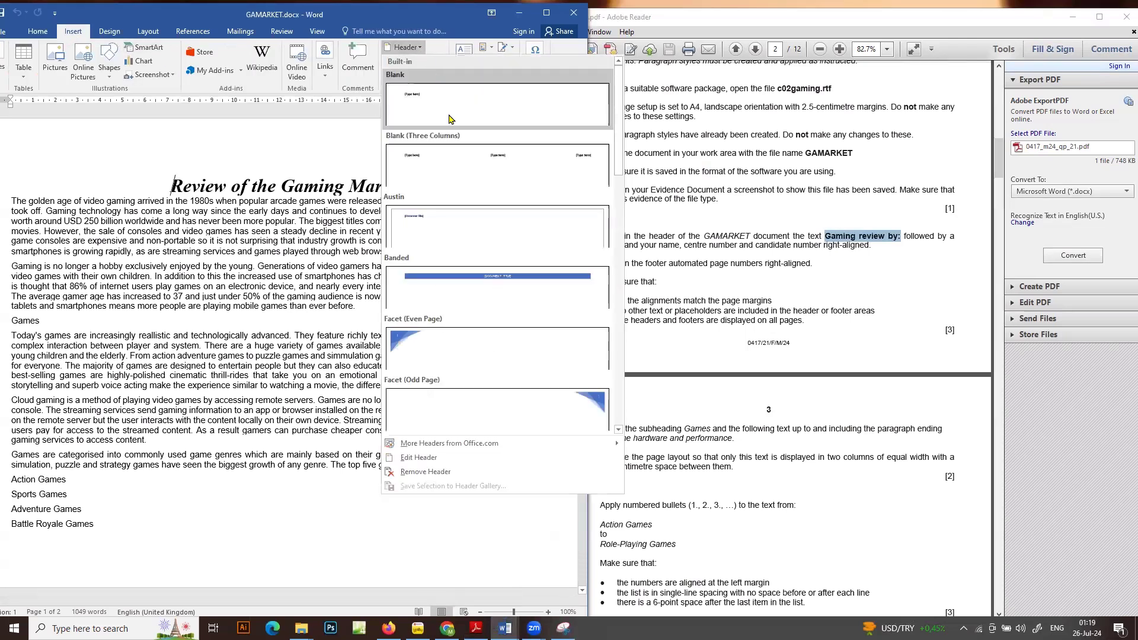
pyautogui.click(449, 155)
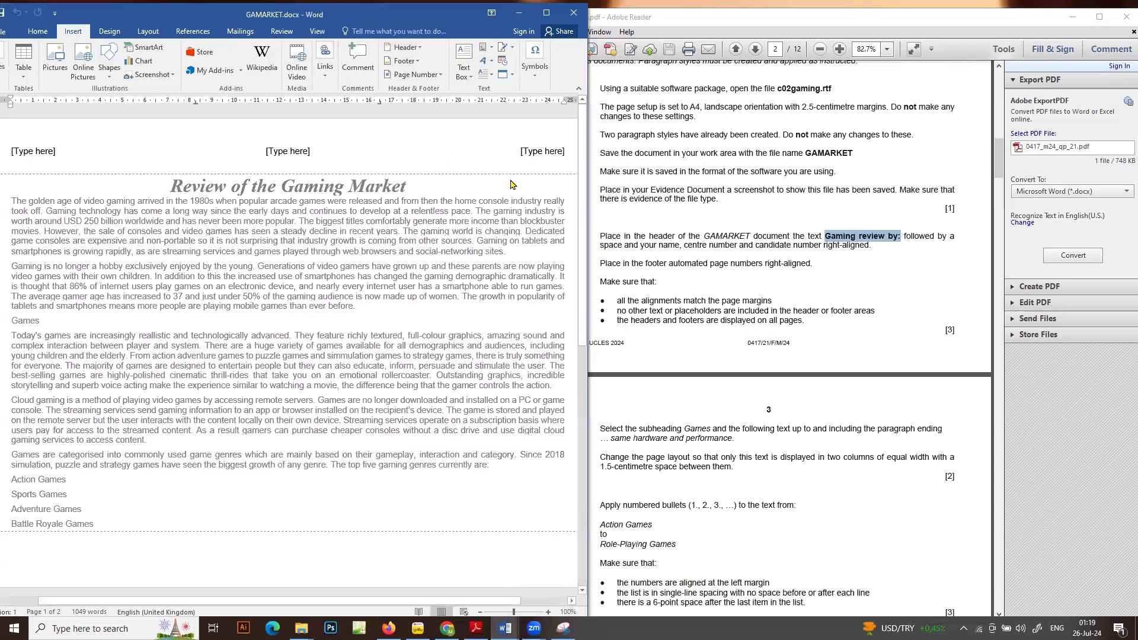
pyautogui.click(39, 151)
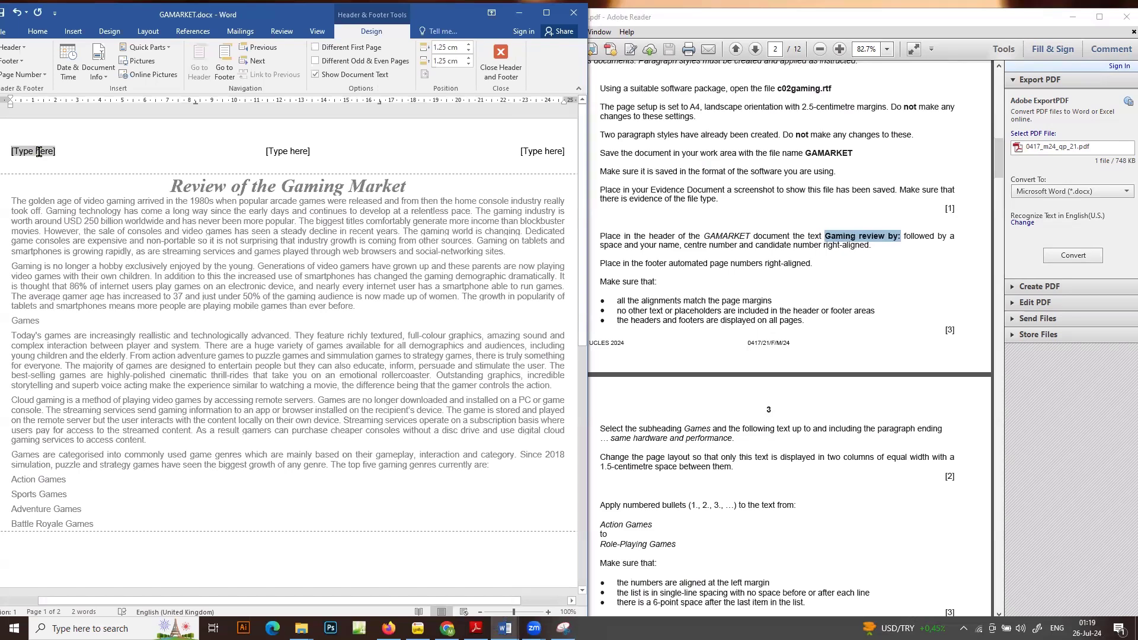
pyautogui.press('Delete')
pyautogui.click(288, 151)
pyautogui.press('Delete')
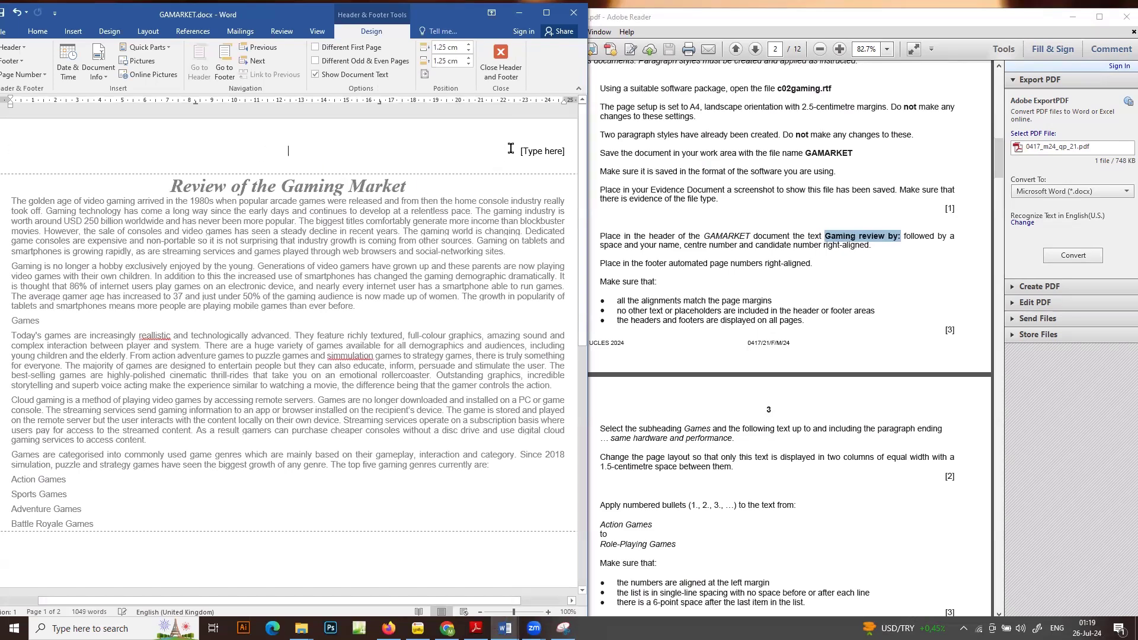
# Replace the header's right placeholder with "Gaming review by:" followed by the candidate's name, centre number and candidate number
pyautogui.click(529, 148)
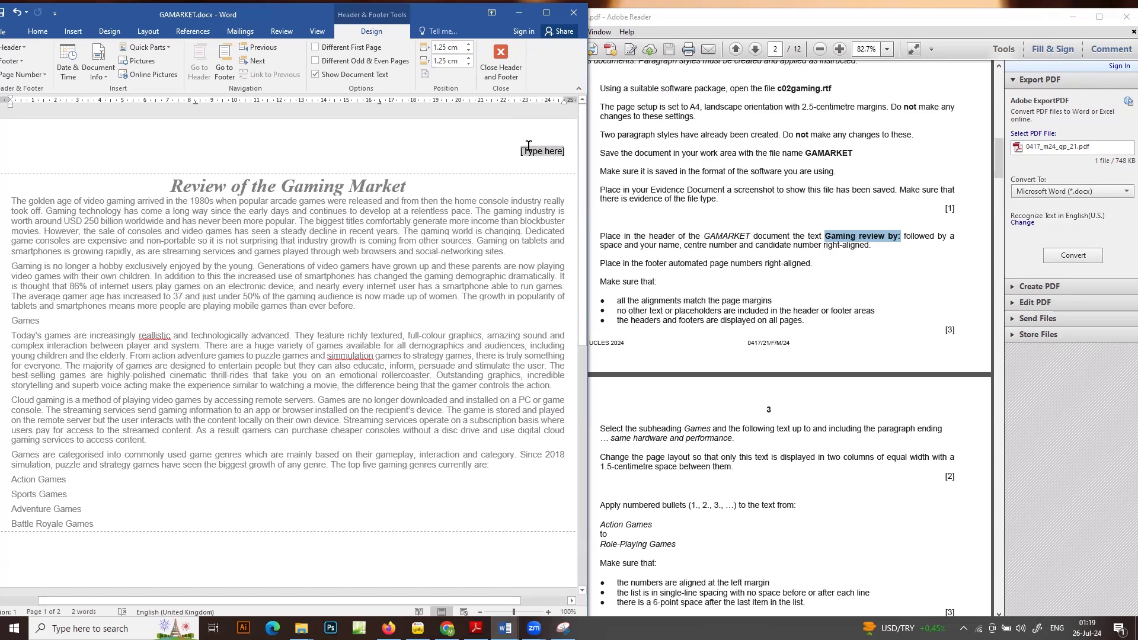
pyautogui.hotkey('ctrl', 'v')
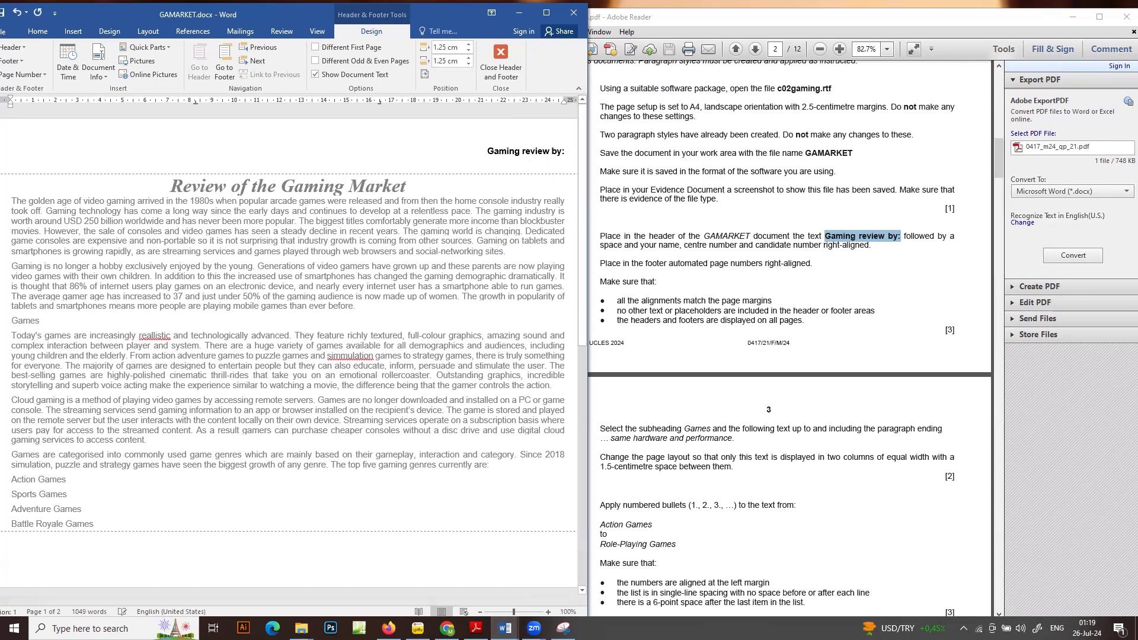
pyautogui.write('Mai, SF123')
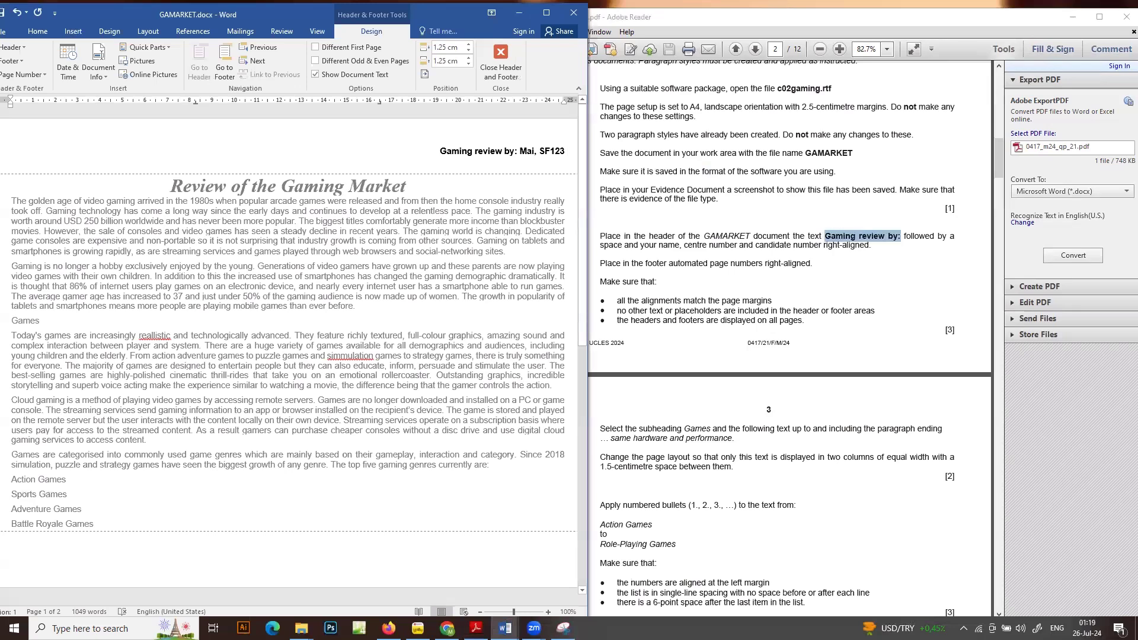
pyautogui.write(' 1234')
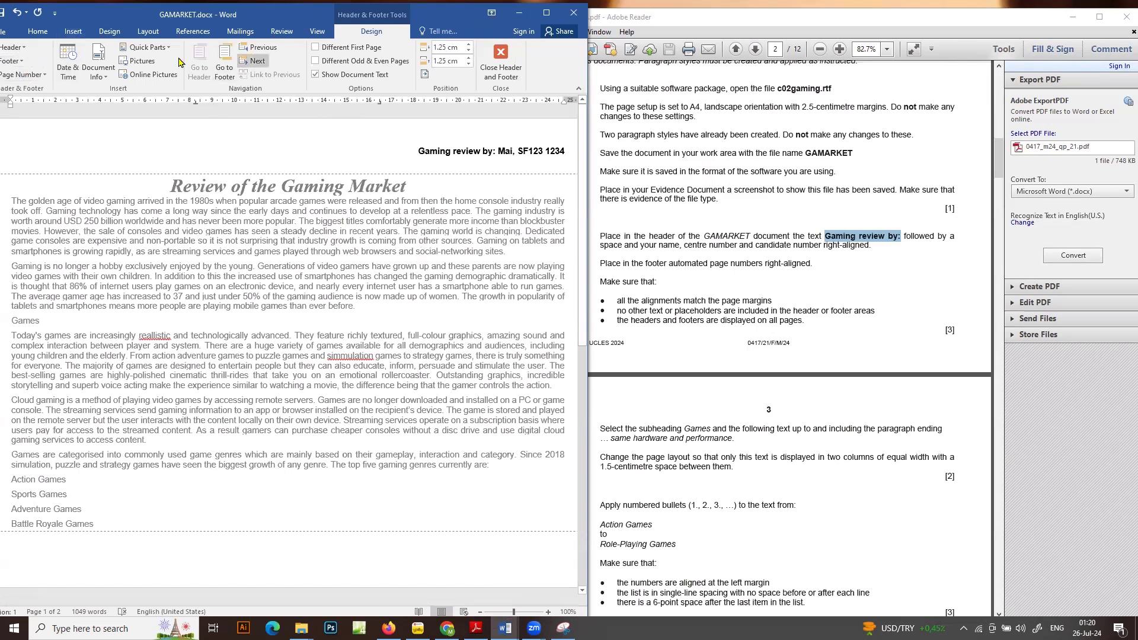
# Insert a Blank (Three Columns) footer in the GAMARKET document and delete its left and centre placeholders
pyautogui.moveTo(153, 14); pyautogui.dragTo(198, 14)
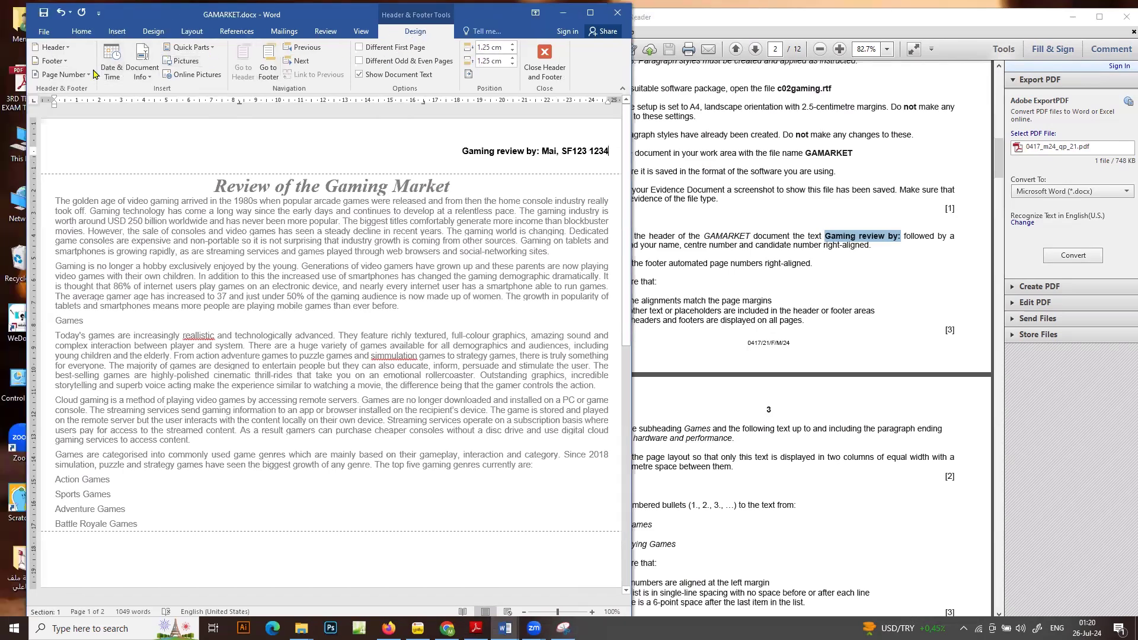
pyautogui.click(64, 62)
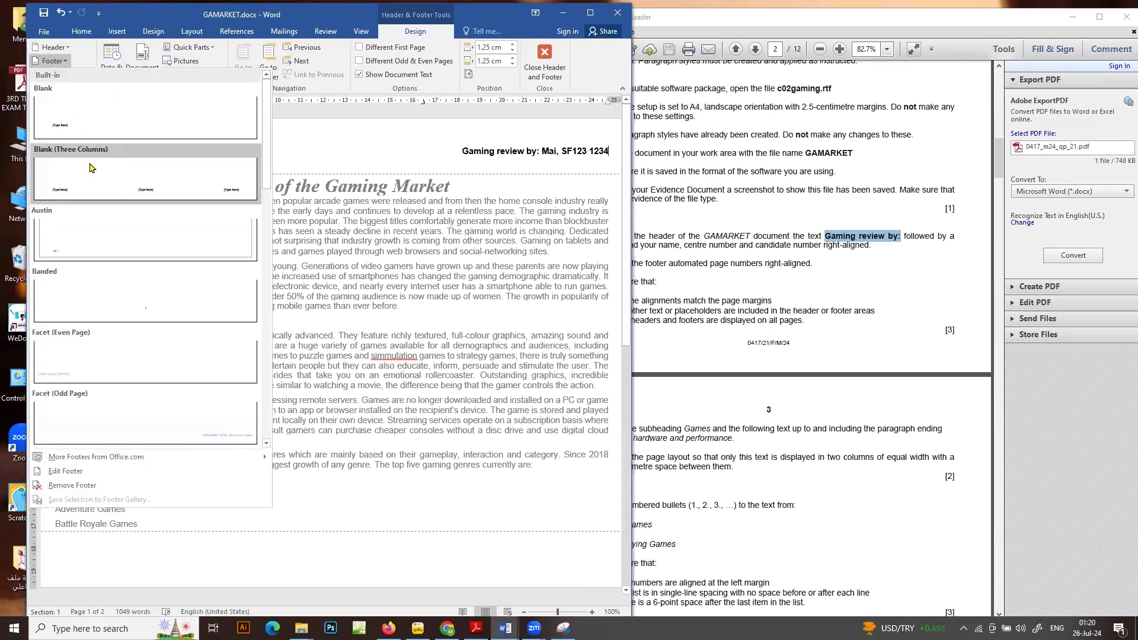
pyautogui.click(119, 175)
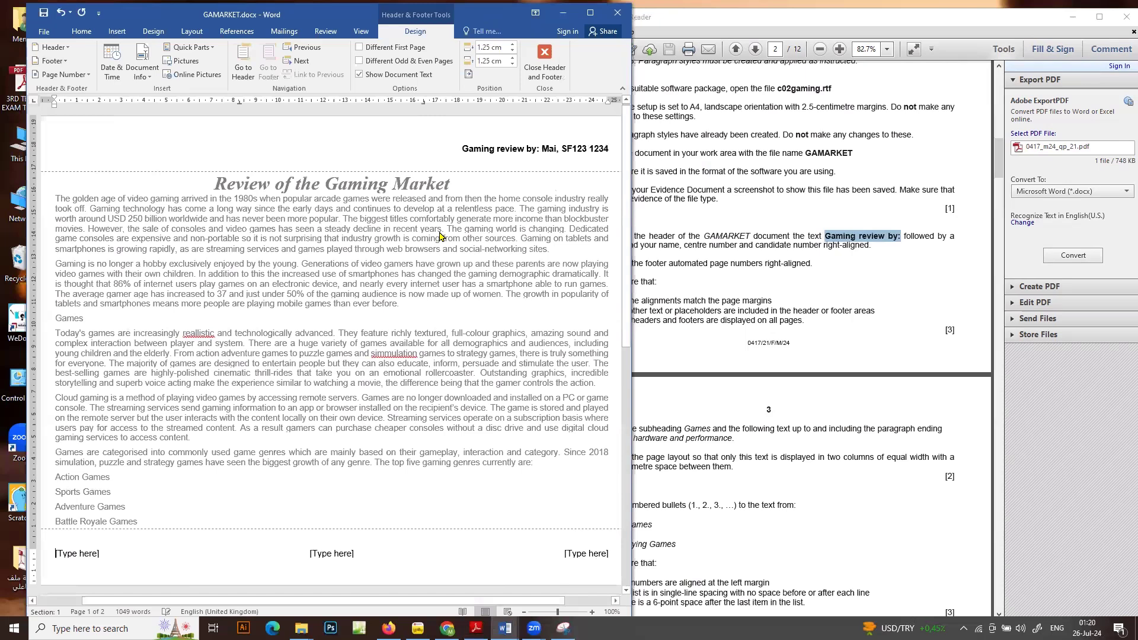
pyautogui.click(68, 555)
pyautogui.press('Delete')
pyautogui.click(321, 555)
pyautogui.press('Delete')
# Replace the footer's right placeholder with an Accent Bar 1 page number at the current position, and leave footer editing
pyautogui.click(571, 558)
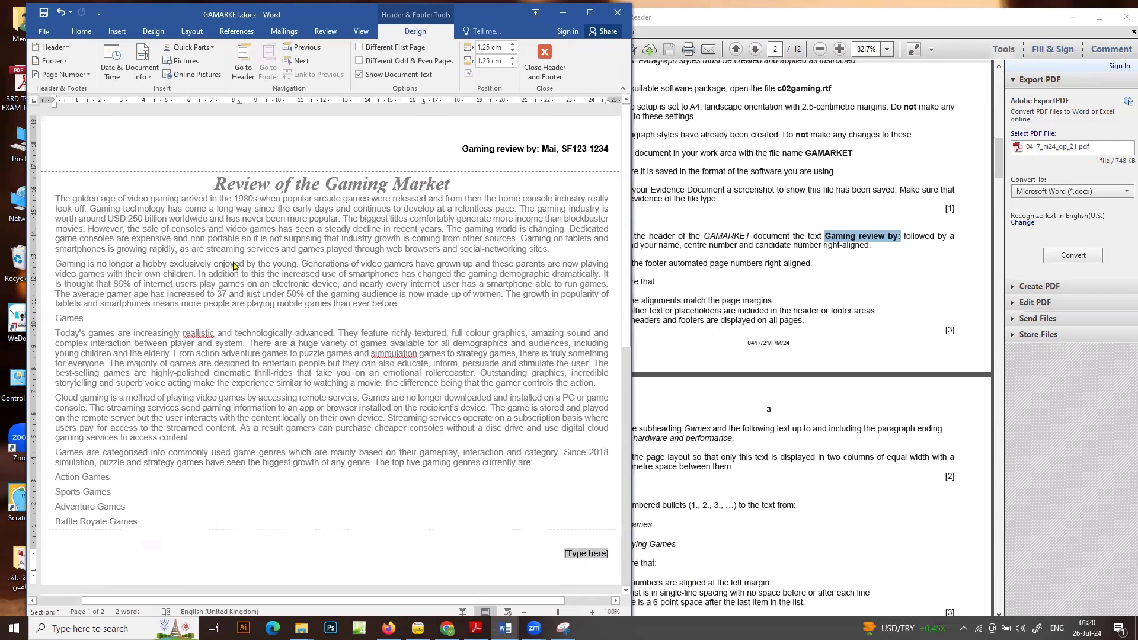
pyautogui.click(88, 78)
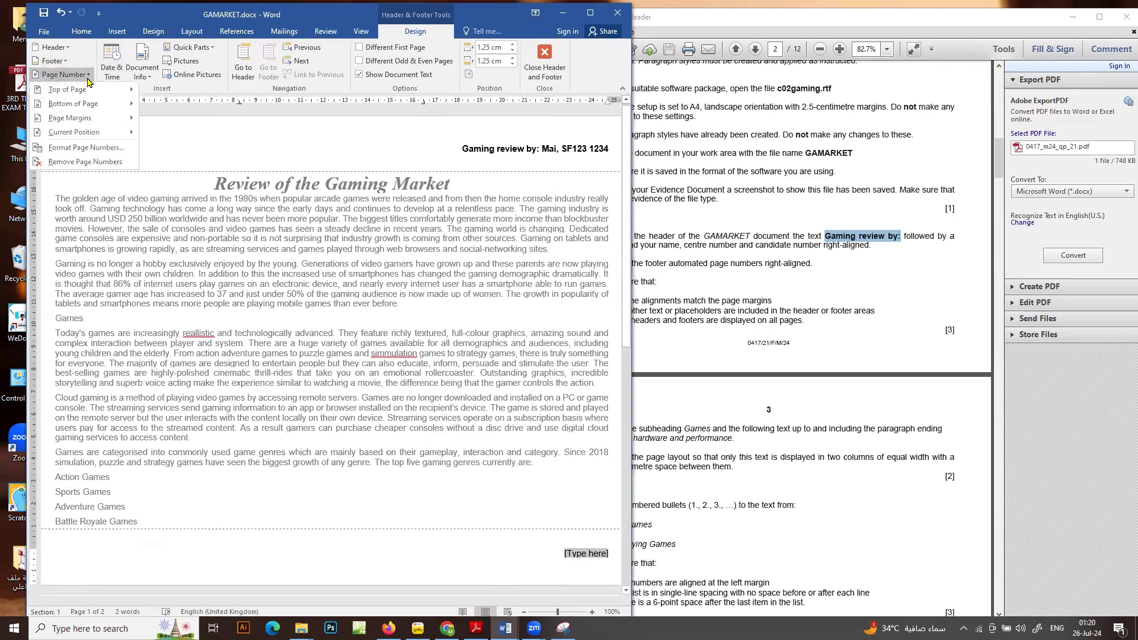
pyautogui.moveTo(95, 138)
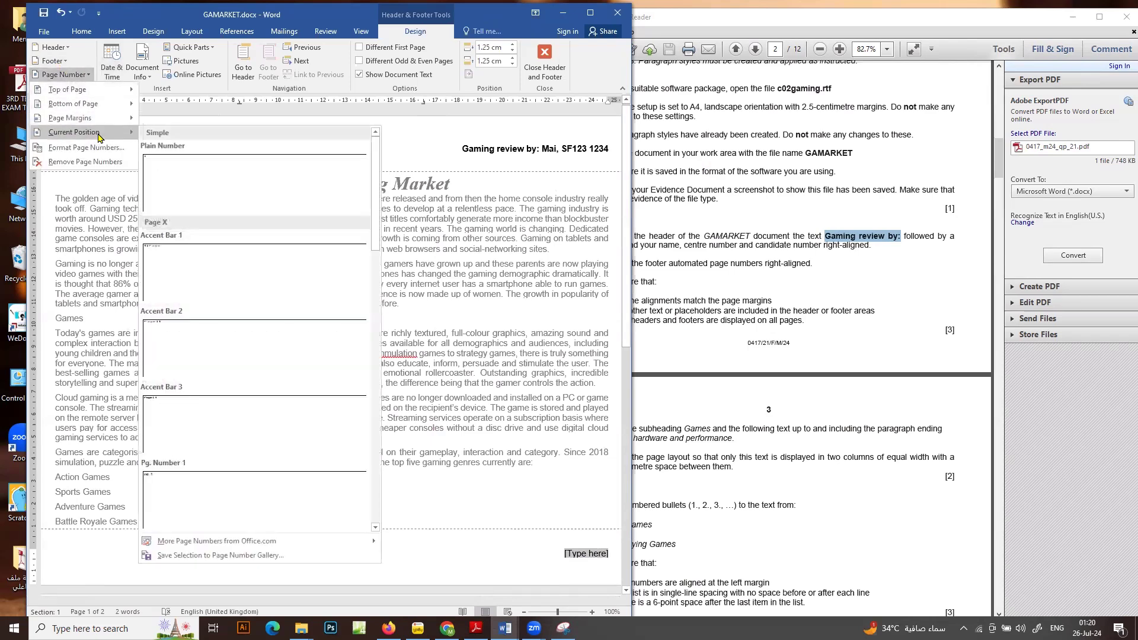
pyautogui.click(195, 257)
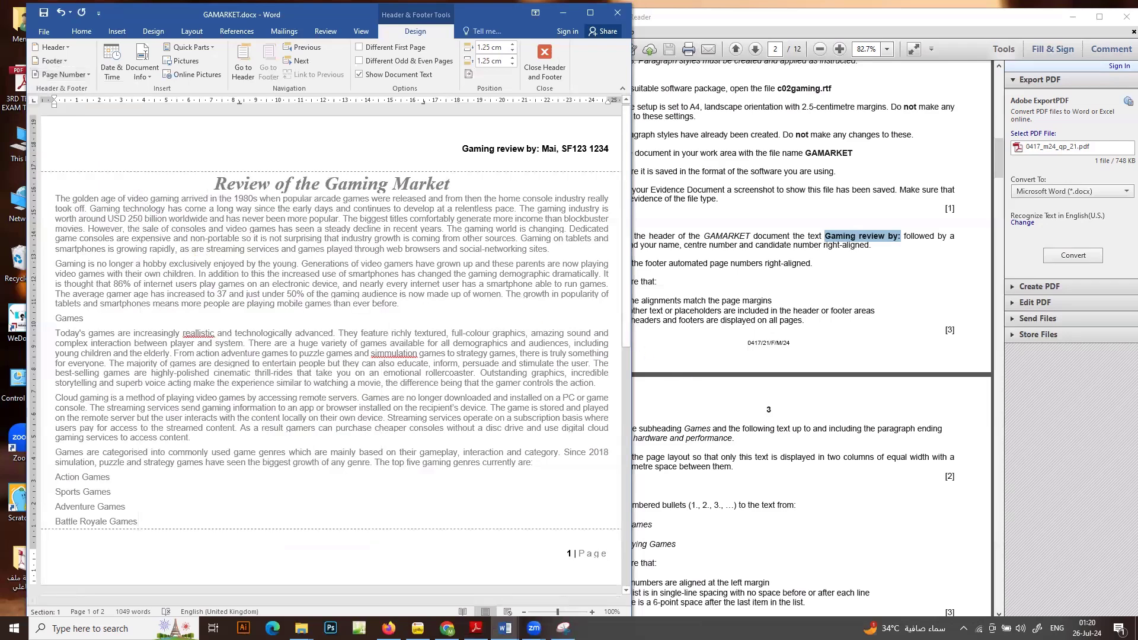
pyautogui.click(731, 307)
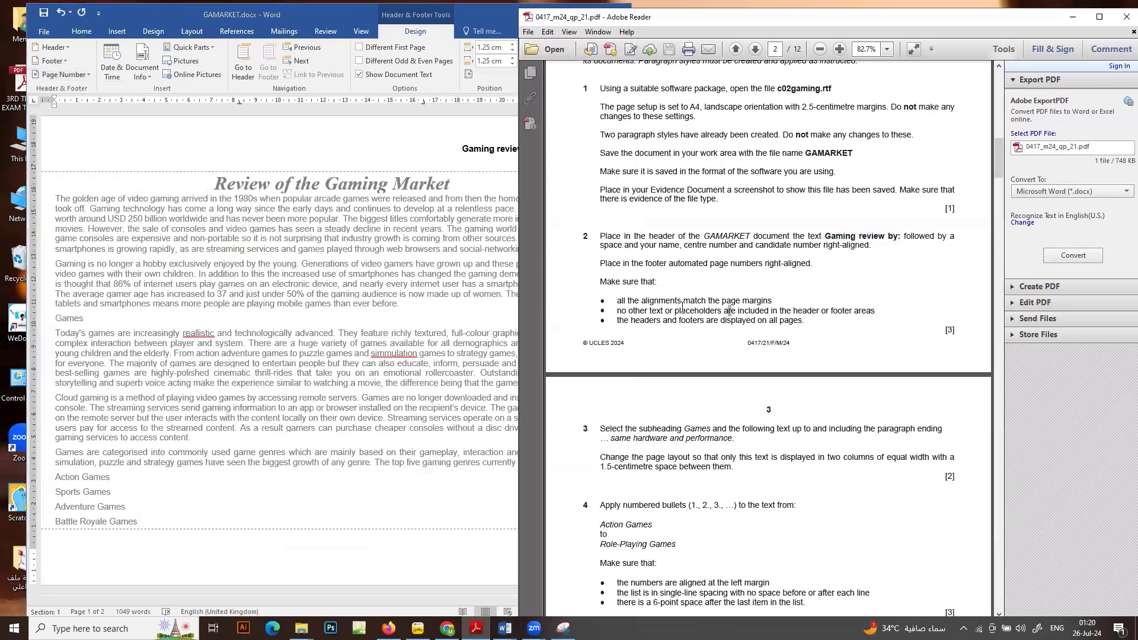
pyautogui.click(505, 195)
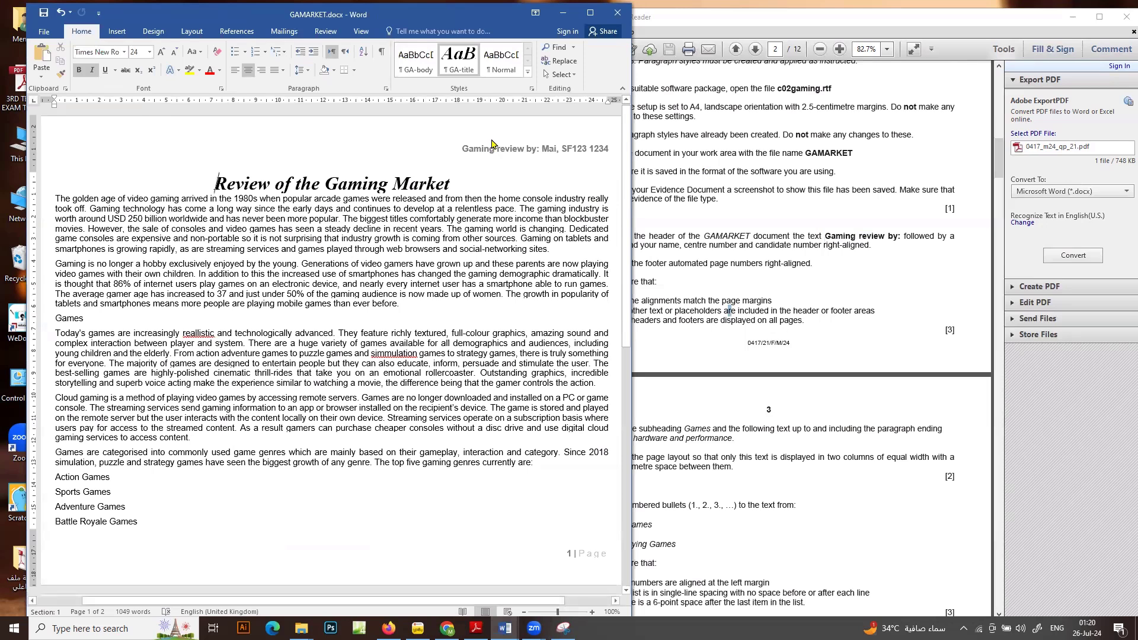
# Following step 3 of the question paper, select the text from the Games subheading through the paragraph ending "same hardware and performance"
pyautogui.click(706, 321)
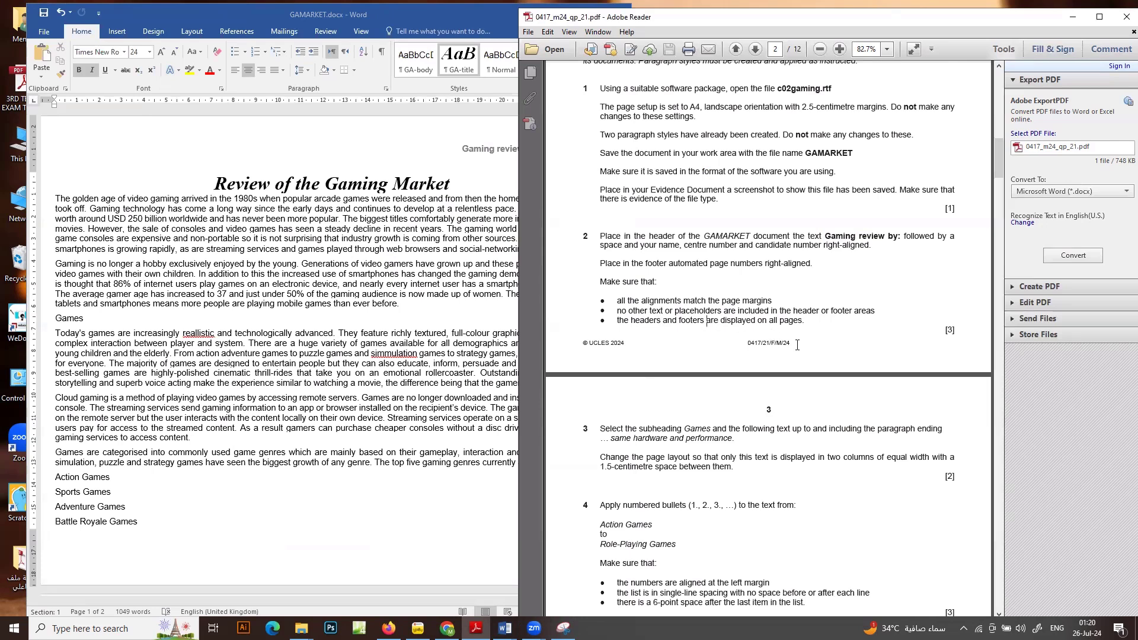
pyautogui.scroll(-1, 746, 385)
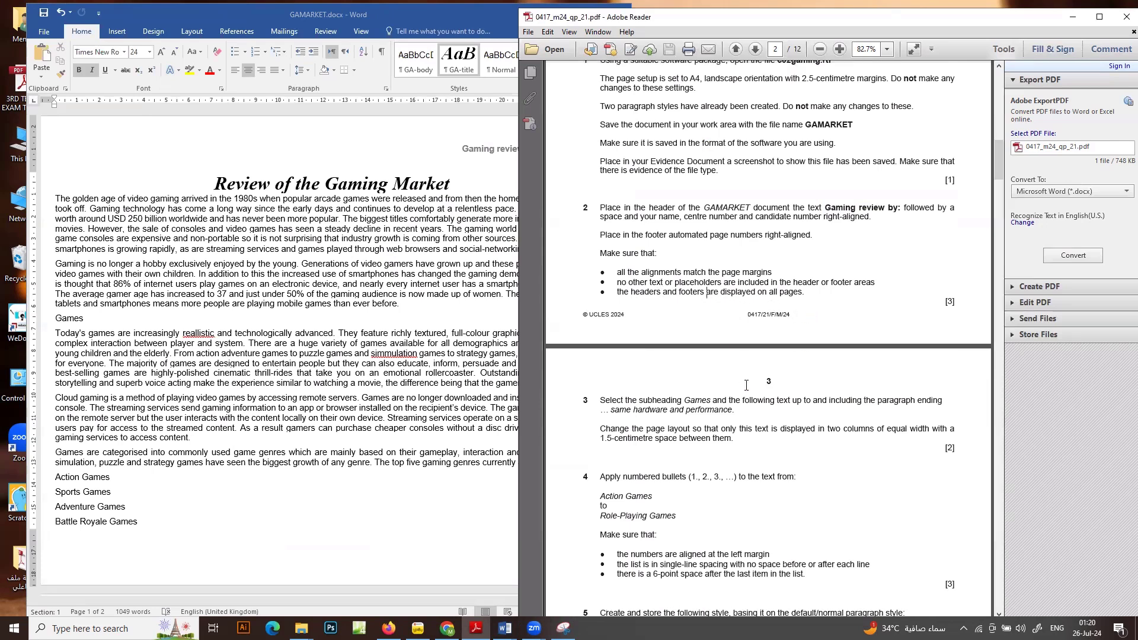
pyautogui.scroll(-1, 736, 384)
pyautogui.scroll(-4, 585, 314)
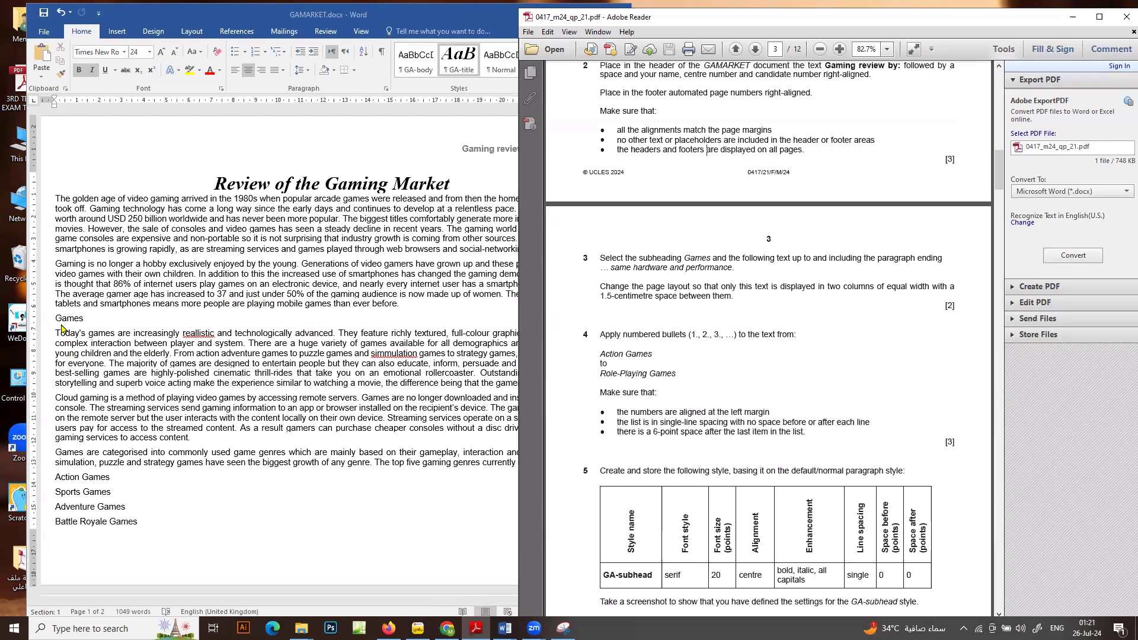
pyautogui.moveTo(55, 319); pyautogui.dragTo(113, 373)
pyautogui.scroll(-3, 107, 368)
pyautogui.scroll(-1, 112, 372)
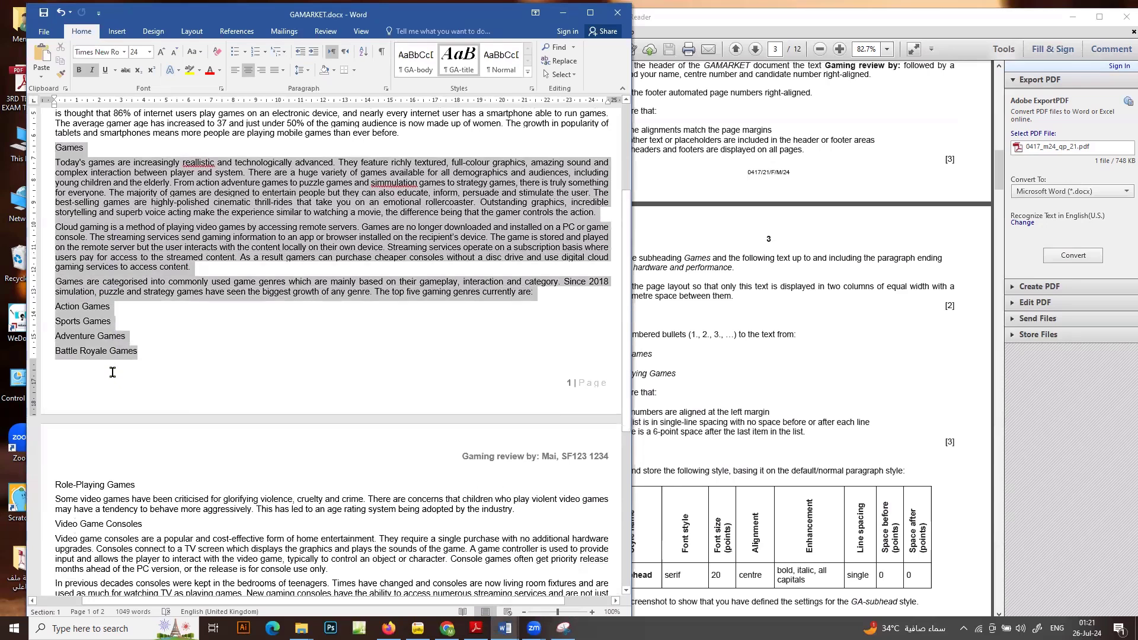
pyautogui.moveTo(113, 372); pyautogui.dragTo(112, 372)
pyautogui.scroll(-2, 113, 372)
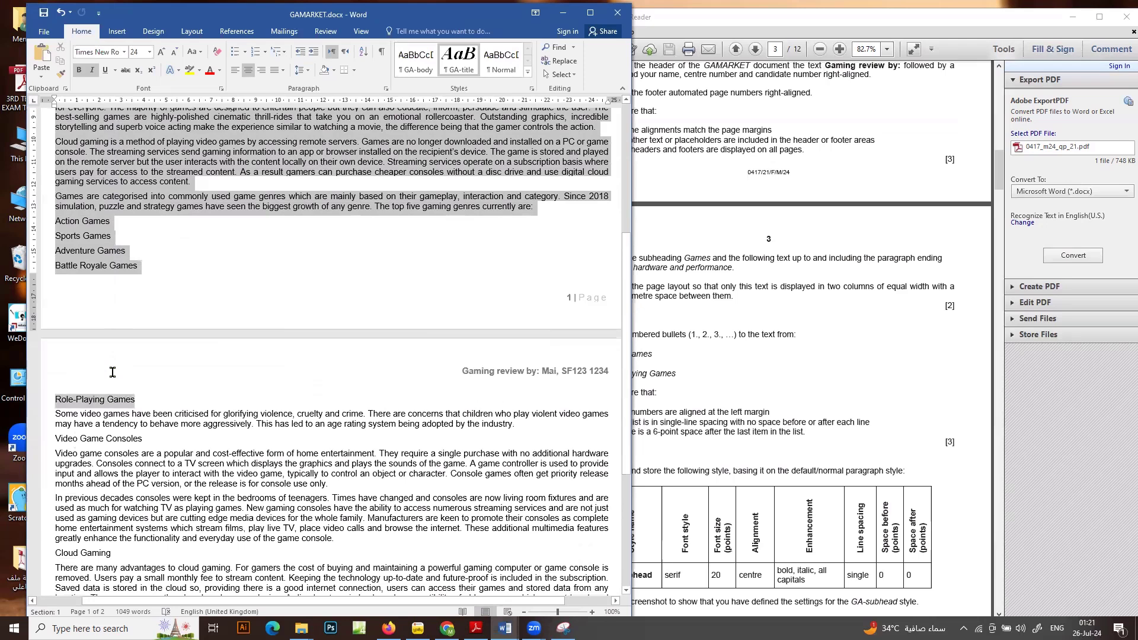
pyautogui.scroll(-1, 113, 373)
pyautogui.moveTo(113, 373); pyautogui.dragTo(197, 523)
pyautogui.scroll(-2, 113, 372)
pyautogui.scroll(8, 323, 309)
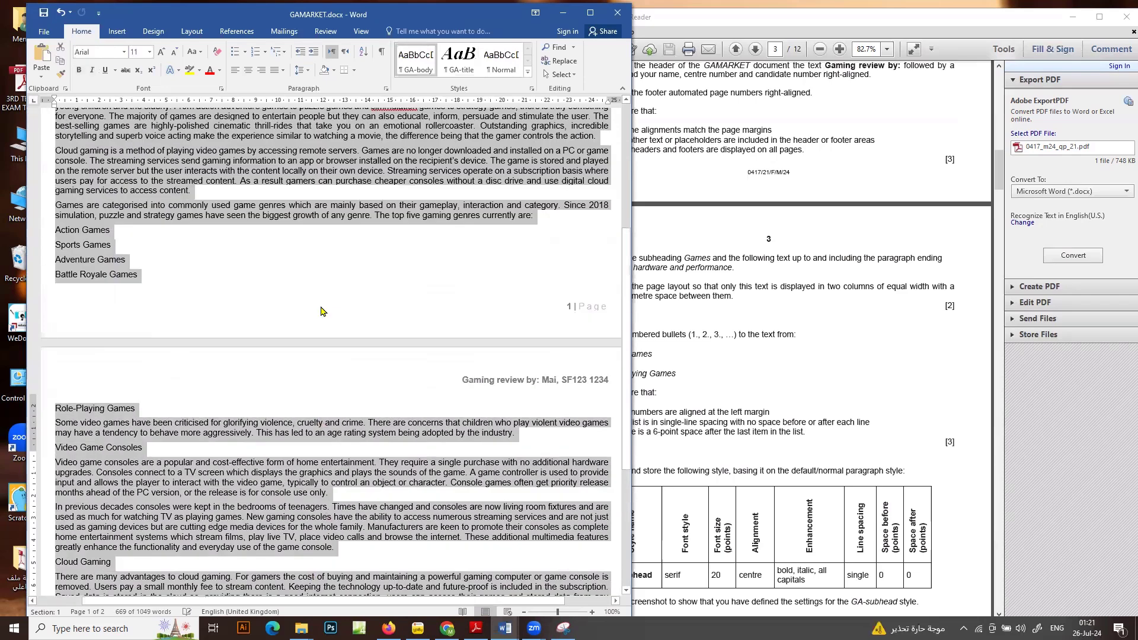
pyautogui.scroll(1, 323, 308)
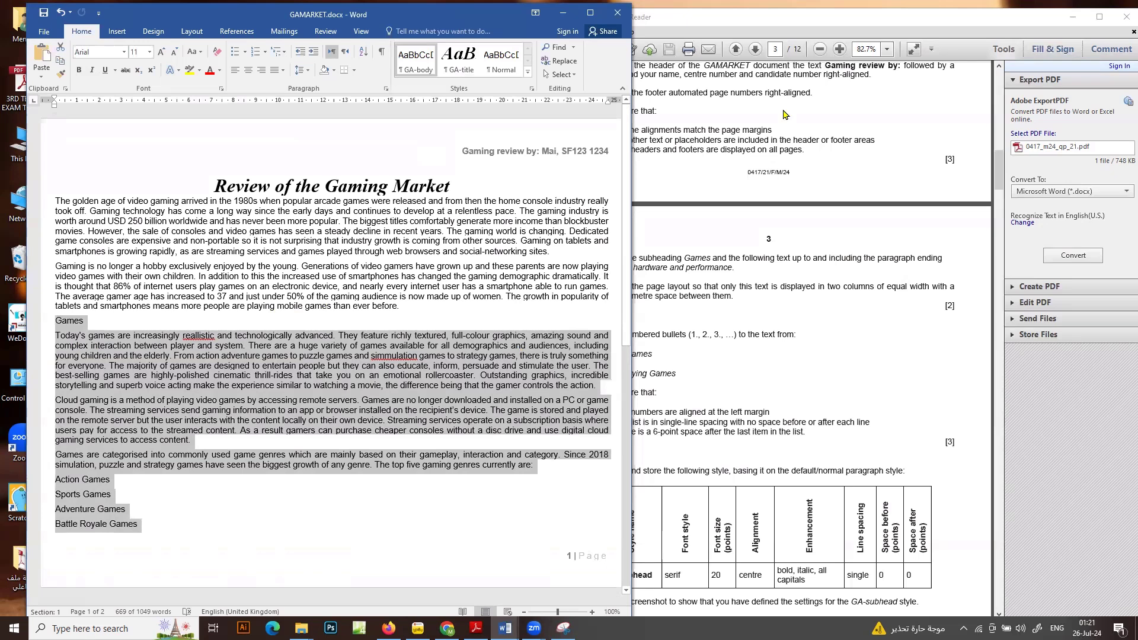
# Lay out the selected Games text in two columns of equal width with 1.5 cm spacing and check both pages
pyautogui.moveTo(748, 21); pyautogui.dragTo(665, 20)
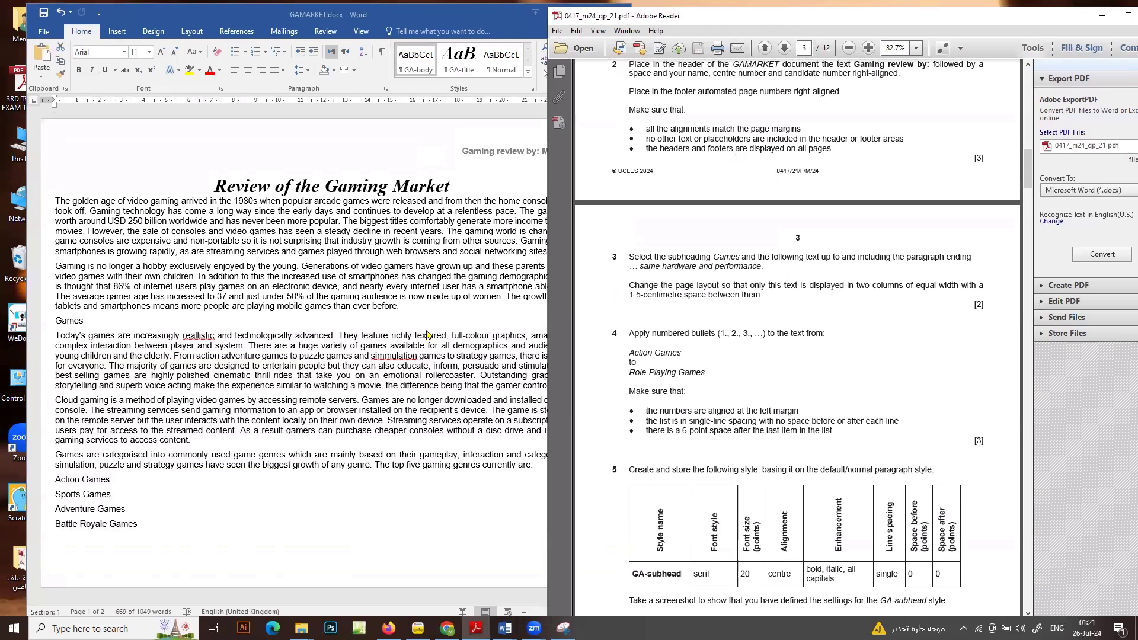
pyautogui.click(377, 334)
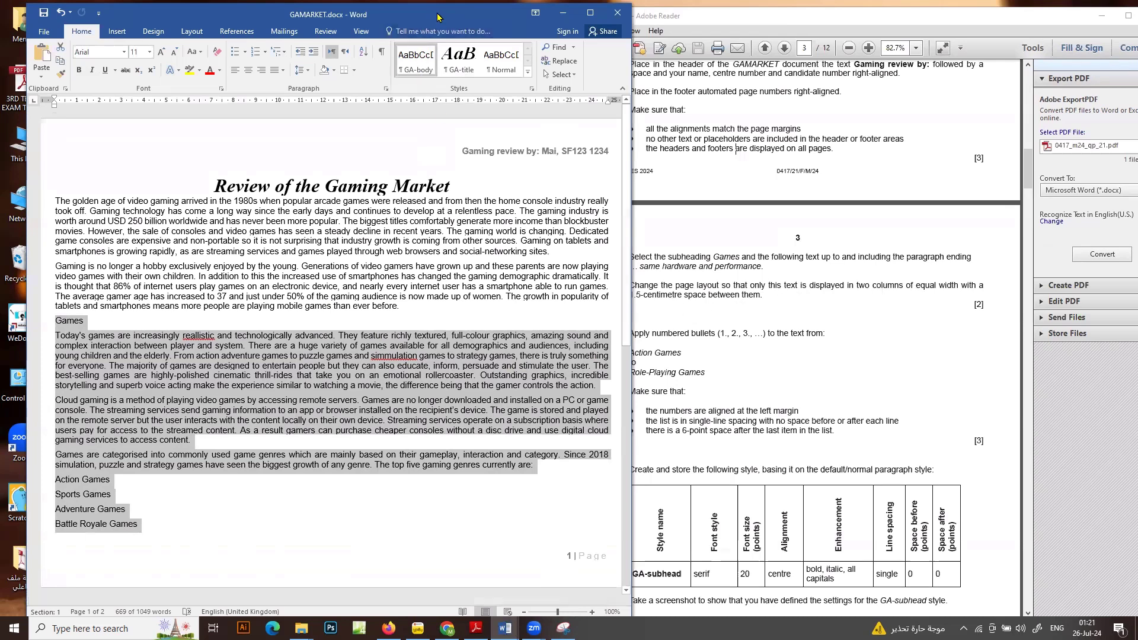
pyautogui.moveTo(442, 14); pyautogui.dragTo(444, 23)
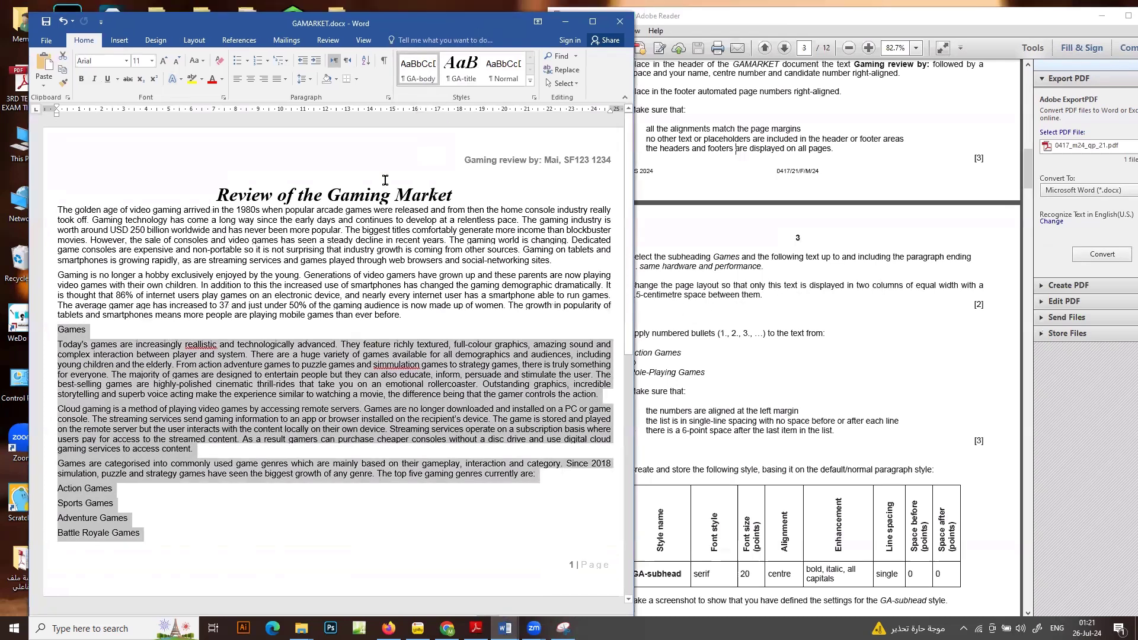
pyautogui.click(194, 40)
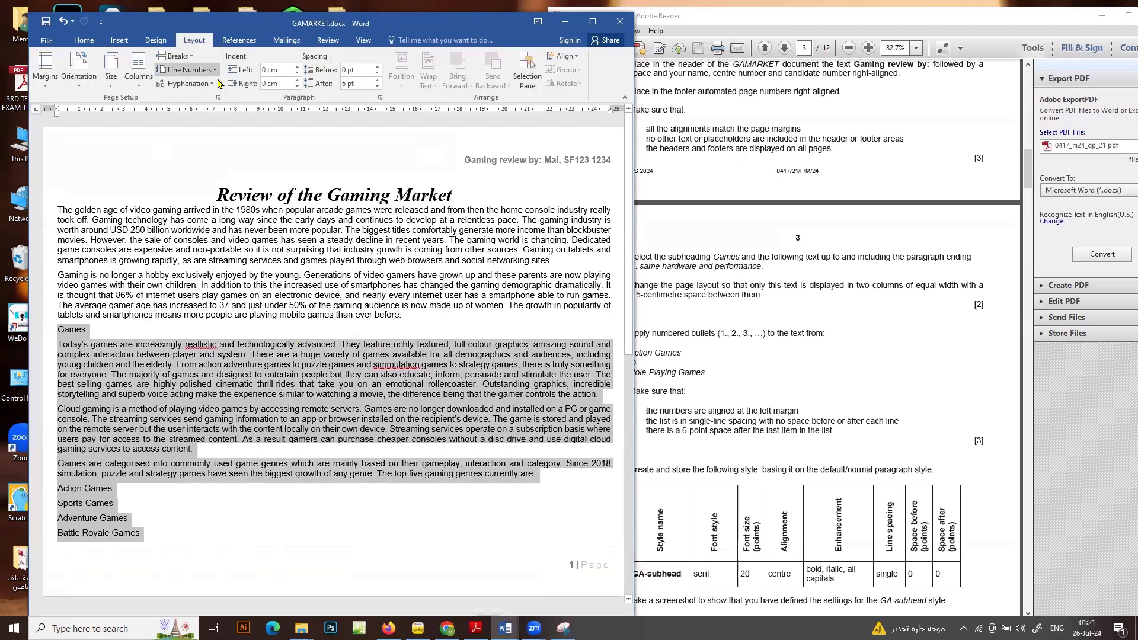
pyautogui.click(139, 71)
pyautogui.click(169, 231)
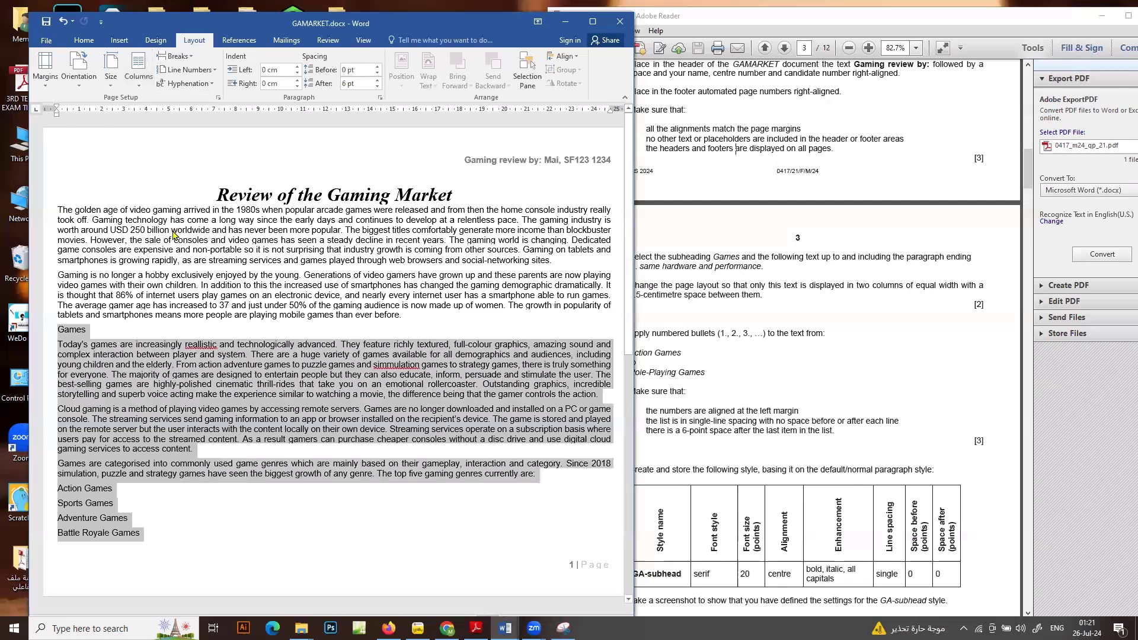
pyautogui.click(287, 249)
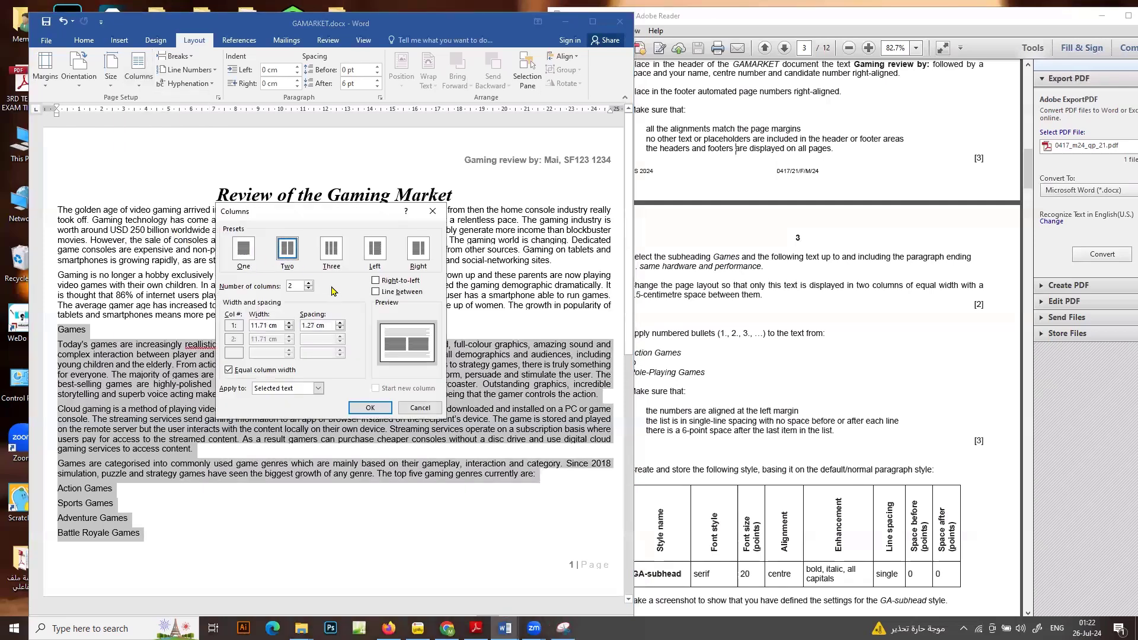
pyautogui.doubleClick(307, 326)
pyautogui.write('1.5')
pyautogui.click(370, 408)
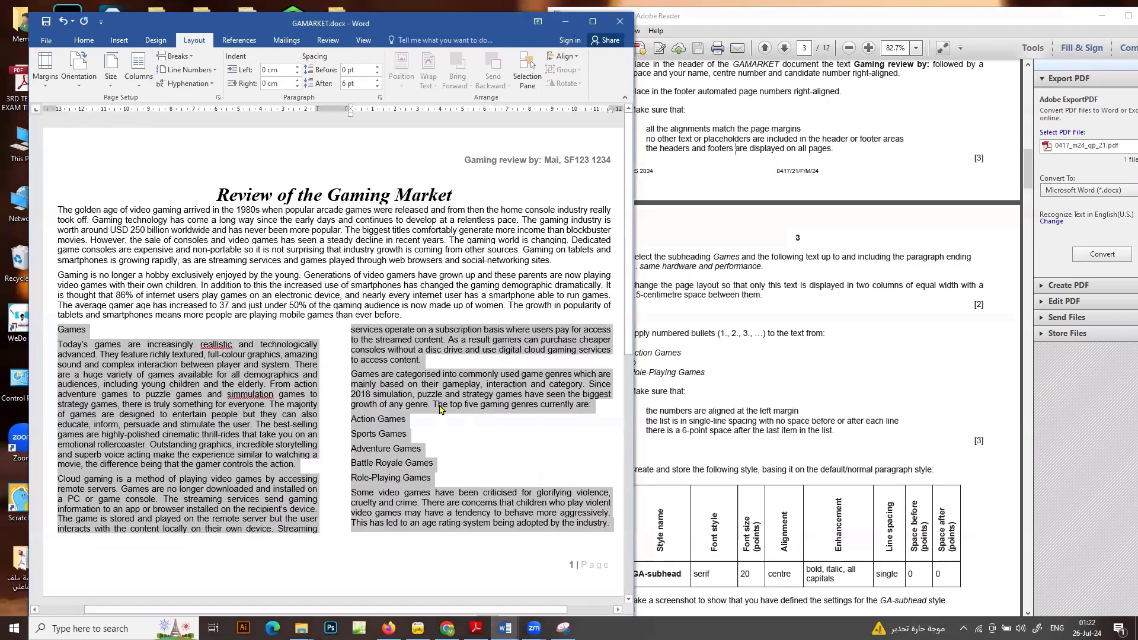
pyautogui.scroll(-5, 442, 409)
pyautogui.scroll(-6, 435, 397)
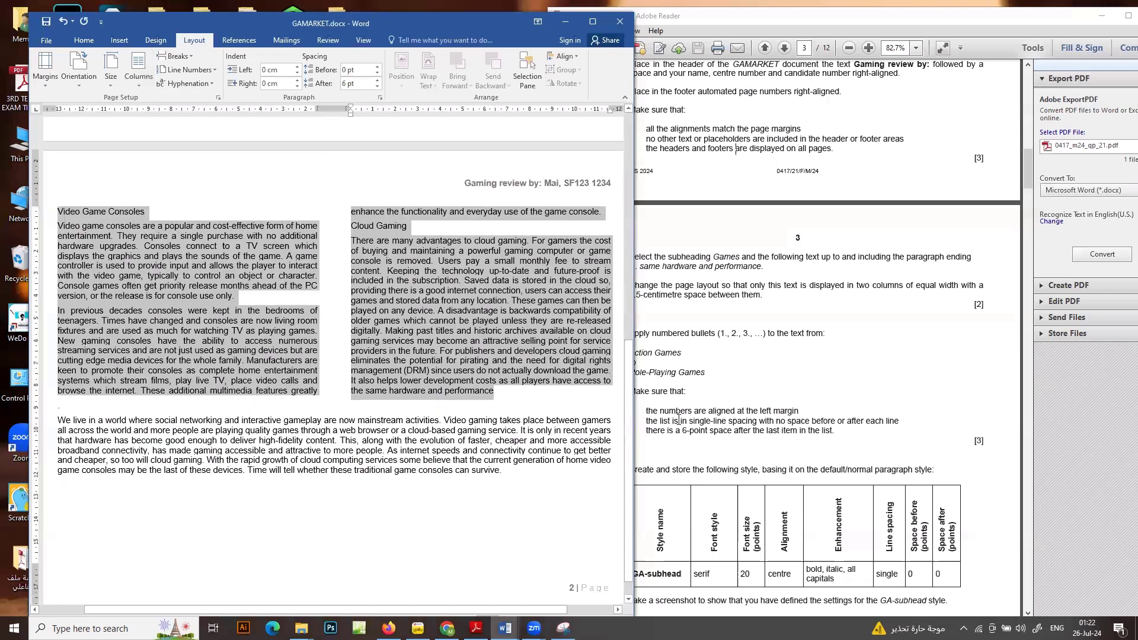
# Following step 4 of the question paper, apply 1., 2., 3. numbering to the lines from Action Games to Role-Playing Games
pyautogui.click(702, 321)
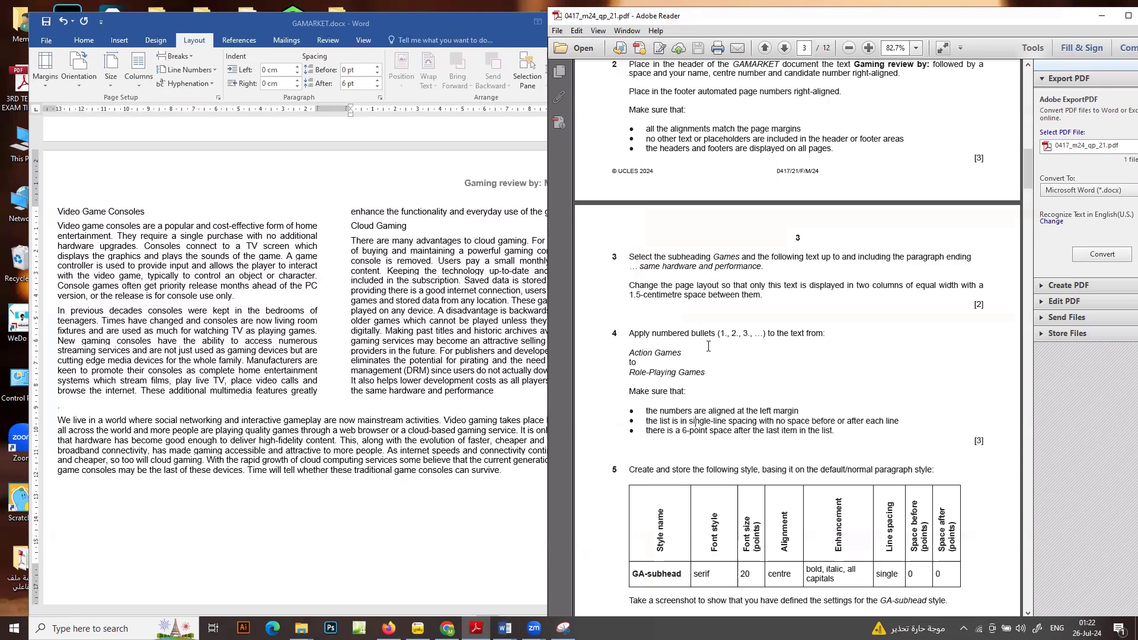
pyautogui.click(393, 307)
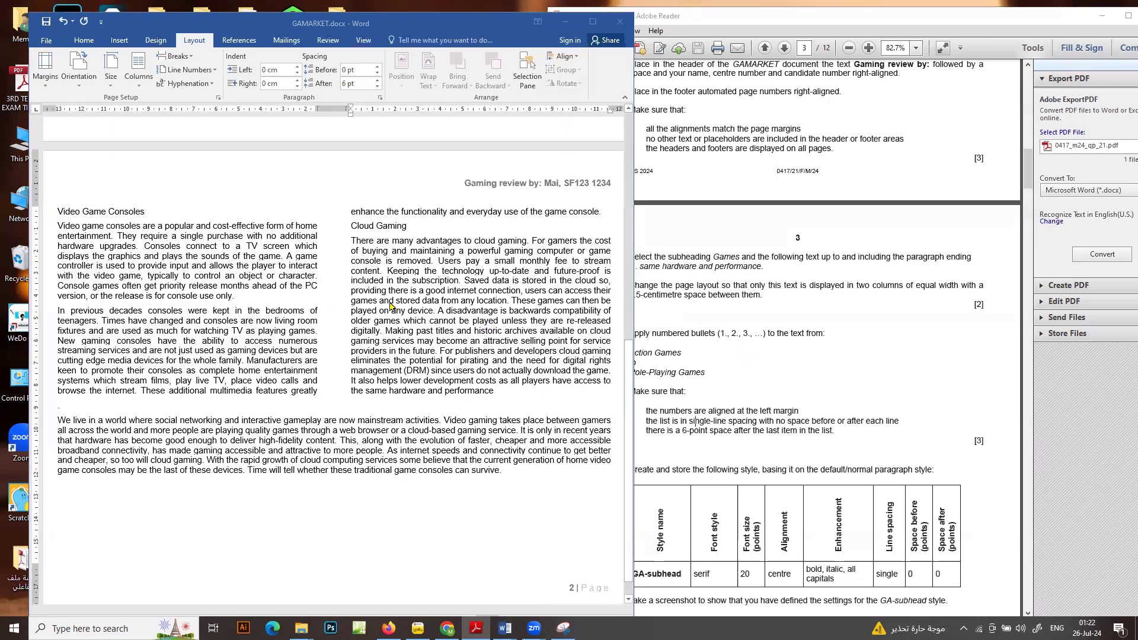
pyautogui.scroll(2, 452, 292)
pyautogui.scroll(6, 451, 293)
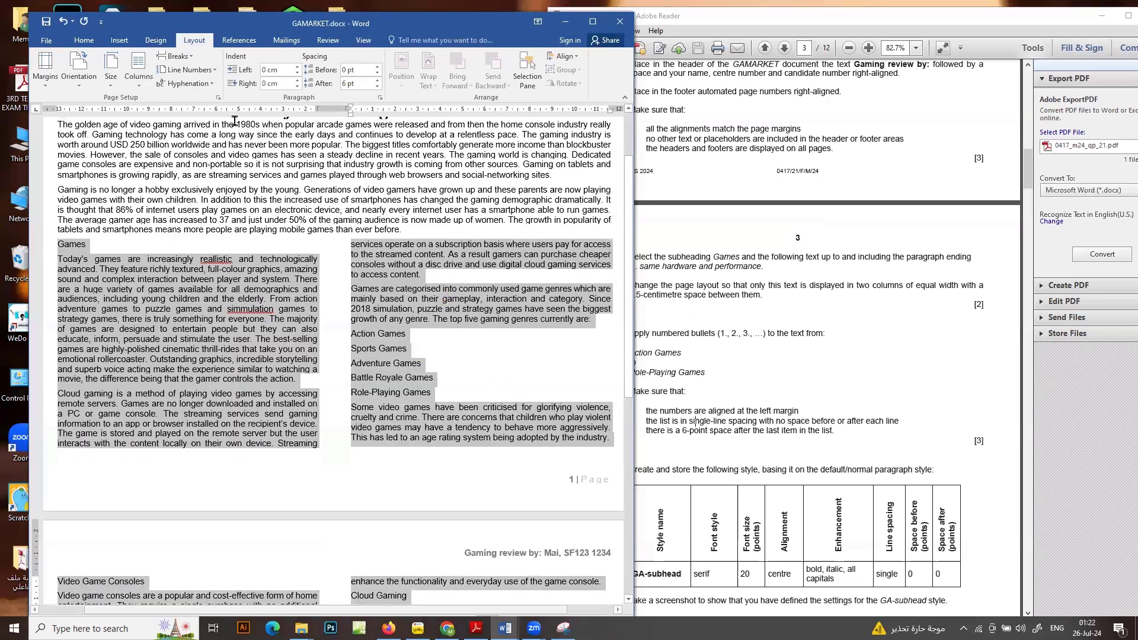
pyautogui.moveTo(1057, 18); pyautogui.dragTo(1077, 22)
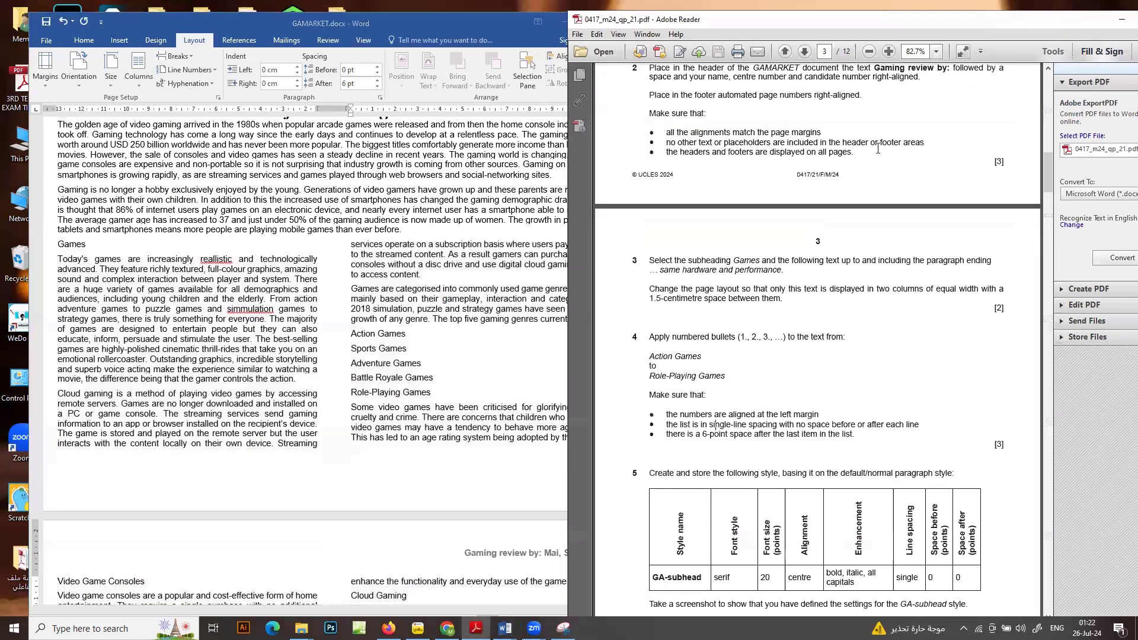
pyautogui.hotkey('alt', 'Tab')
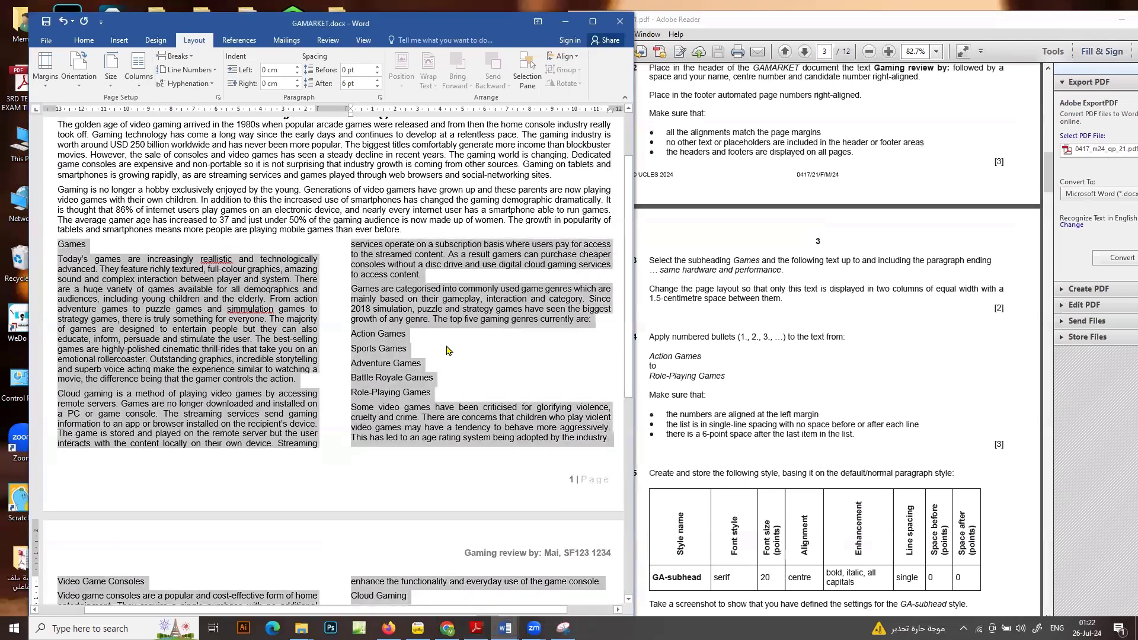
pyautogui.click(378, 334)
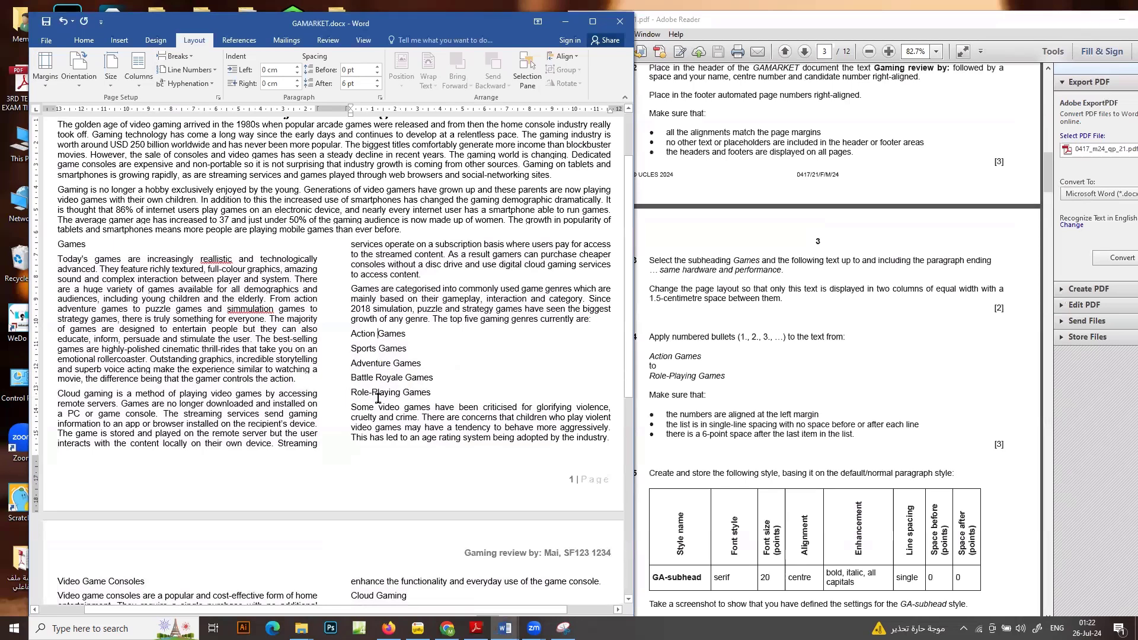
pyautogui.moveTo(349, 332); pyautogui.dragTo(436, 394)
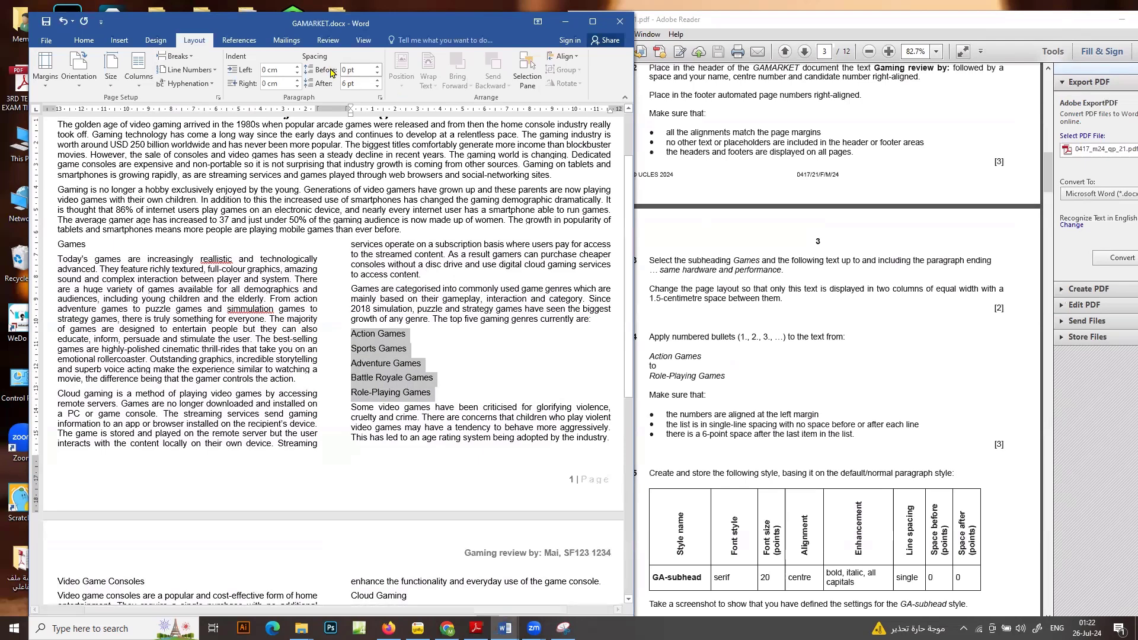
pyautogui.click(84, 42)
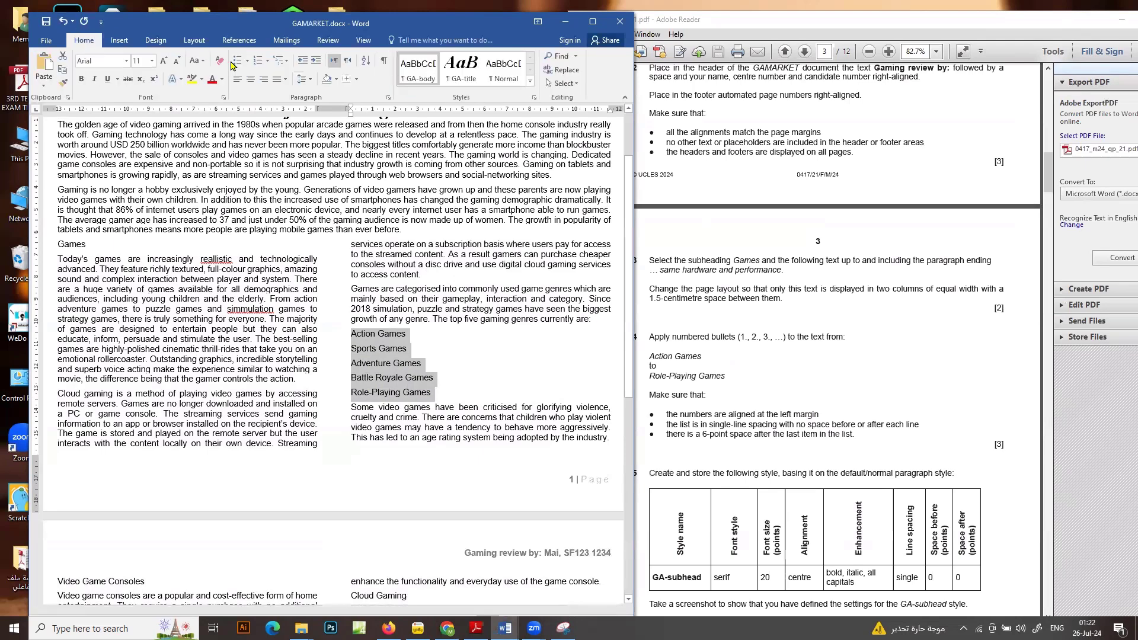
pyautogui.click(268, 61)
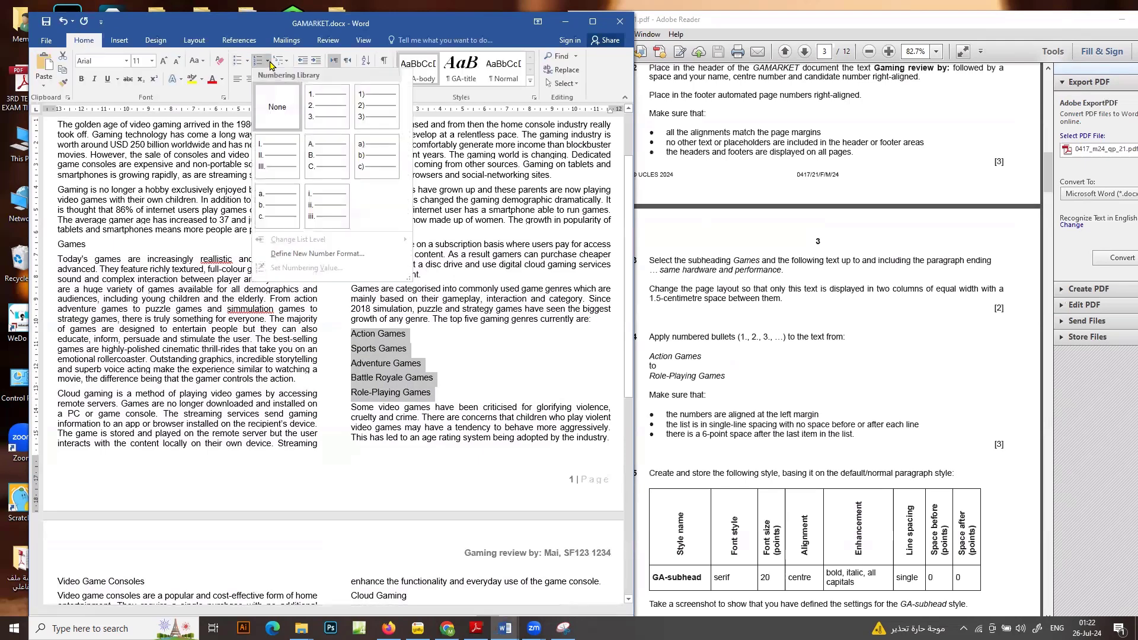
pyautogui.click(327, 107)
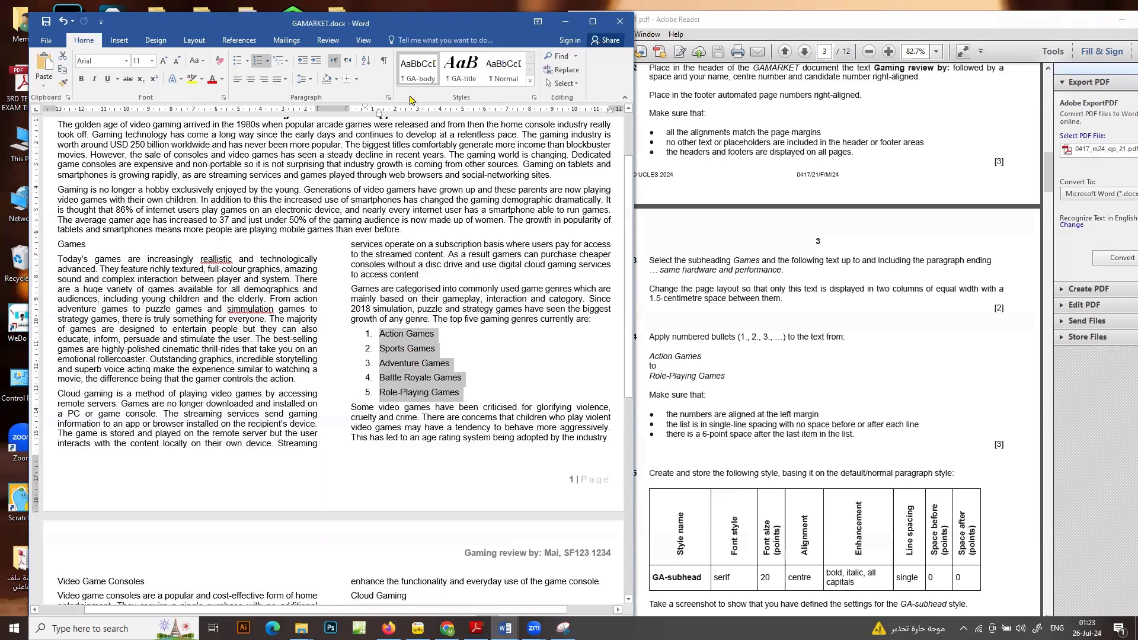
# Set the numbered genre list's indentation before text to 0 cm and its spacing after to 0 pt
pyautogui.click(386, 96)
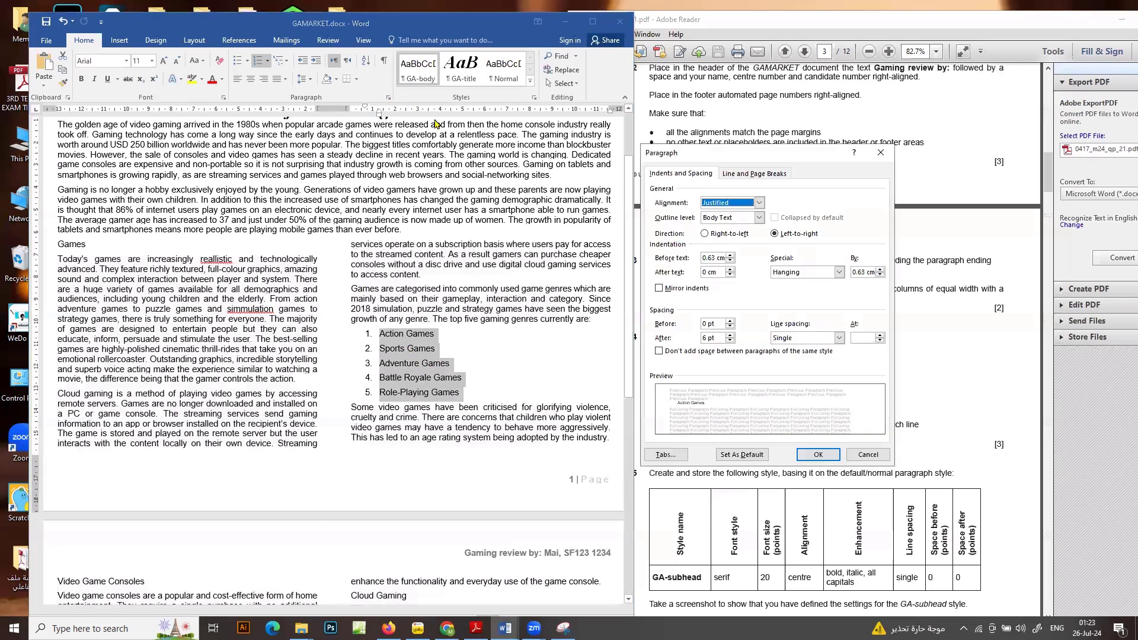
pyautogui.doubleClick(715, 257)
pyautogui.write('0')
pyautogui.moveTo(786, 156); pyautogui.dragTo(432, 110)
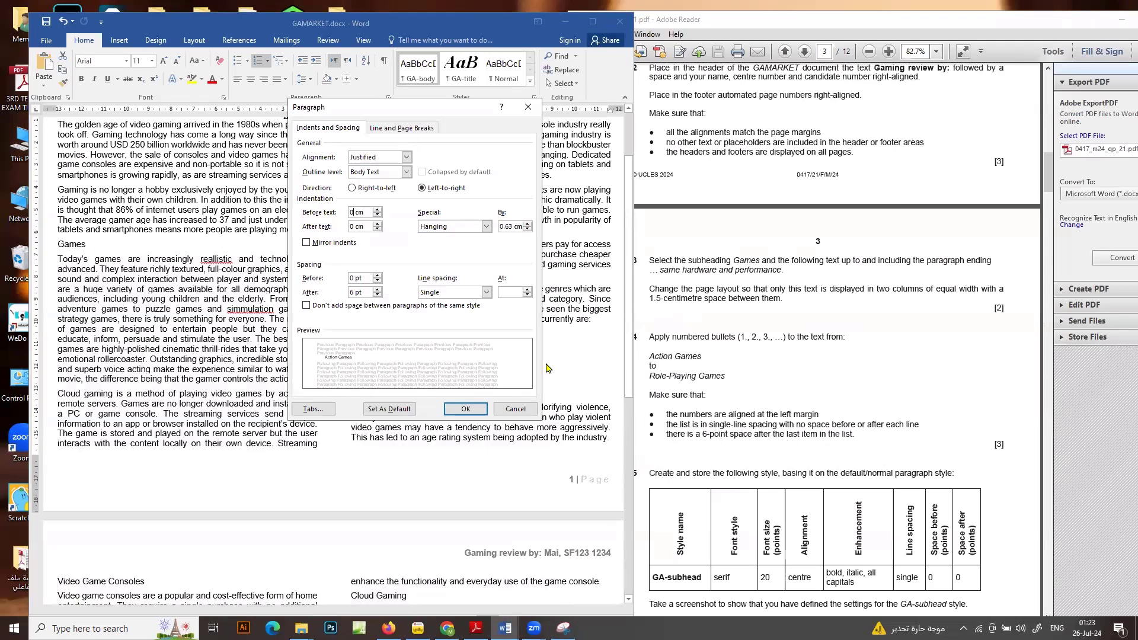
pyautogui.click(377, 295)
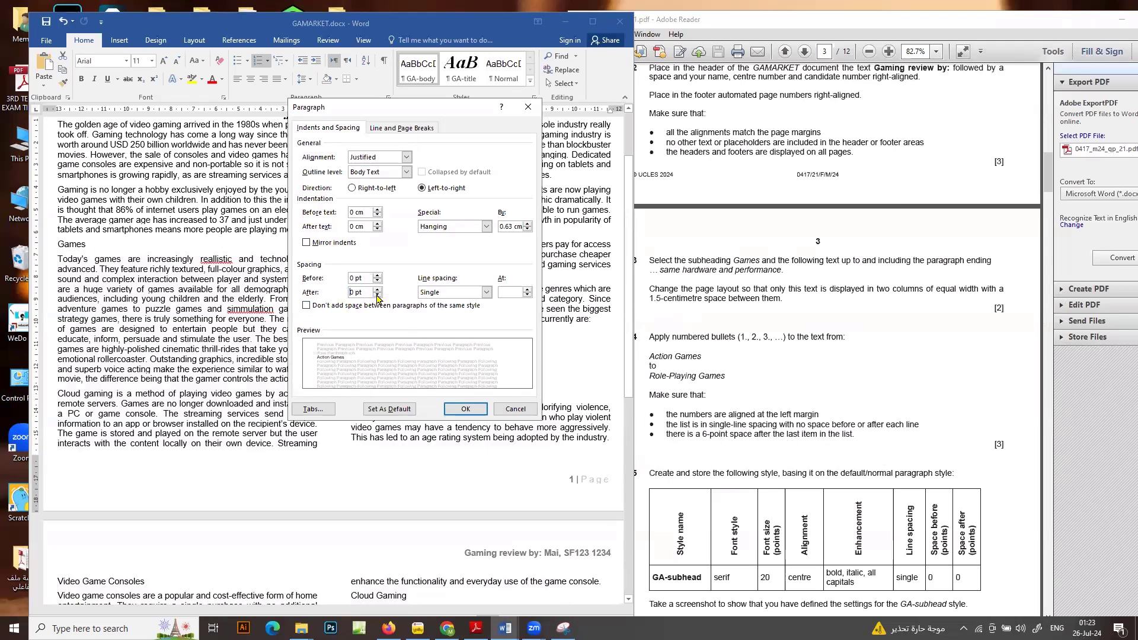
pyautogui.click(469, 412)
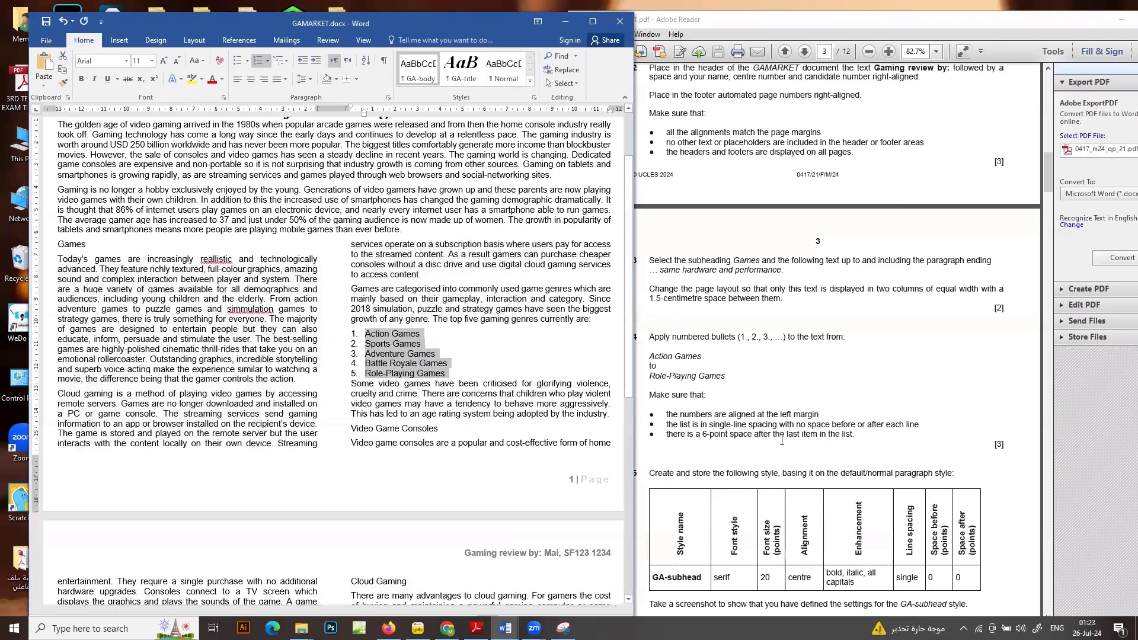
# Set the spacing after the last list item, Role-Playing Games, to 6 pt
pyautogui.click(450, 377)
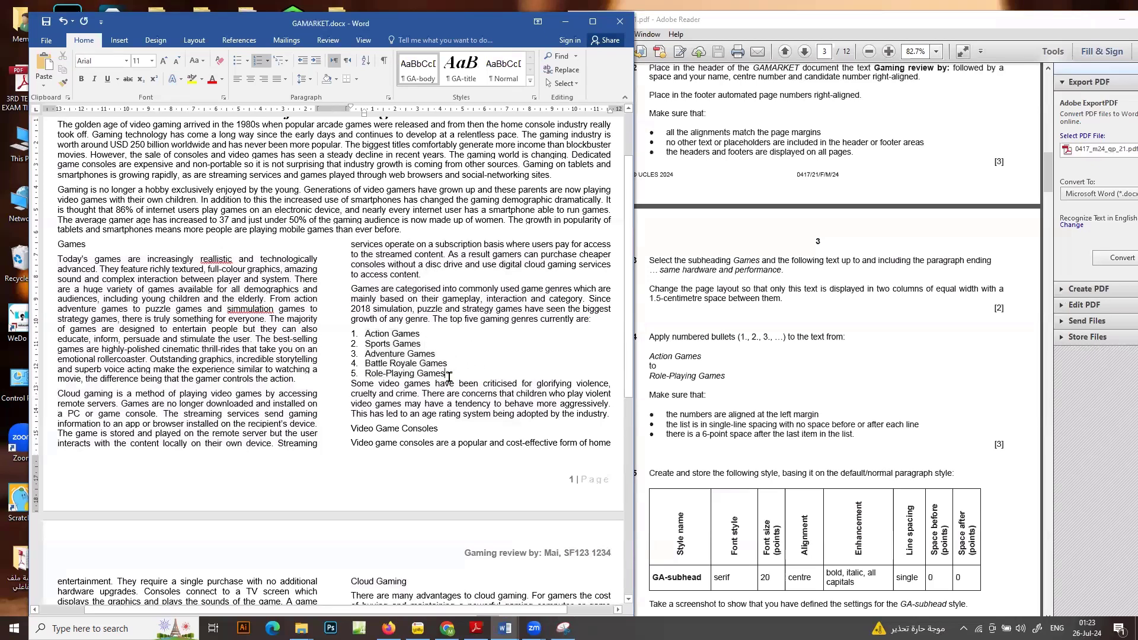
pyautogui.click(390, 99)
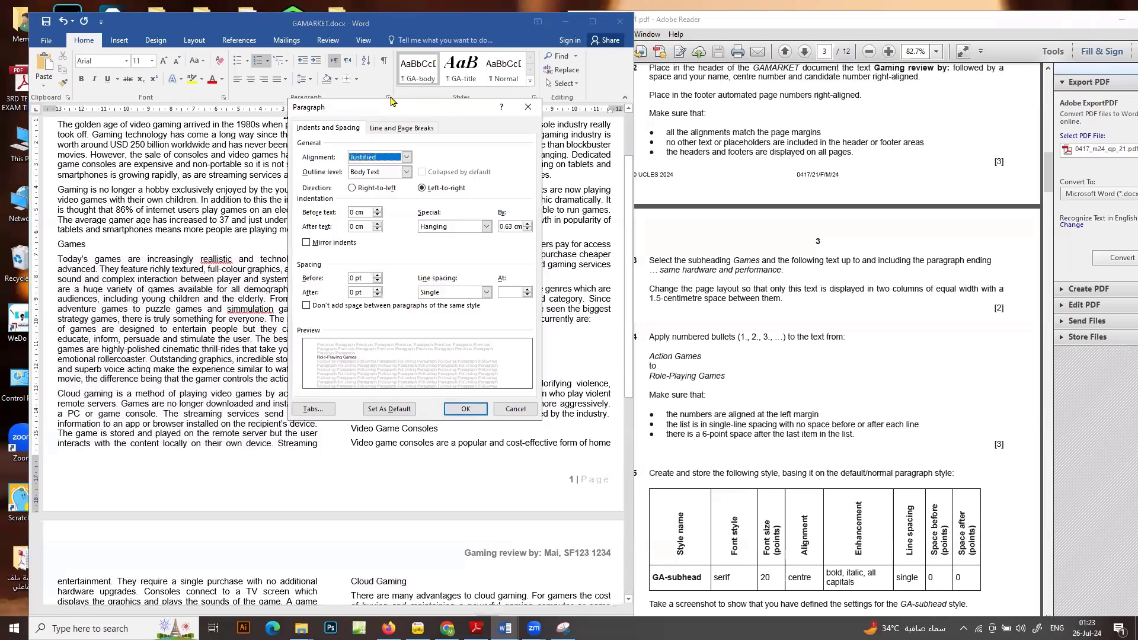
pyautogui.click(377, 289)
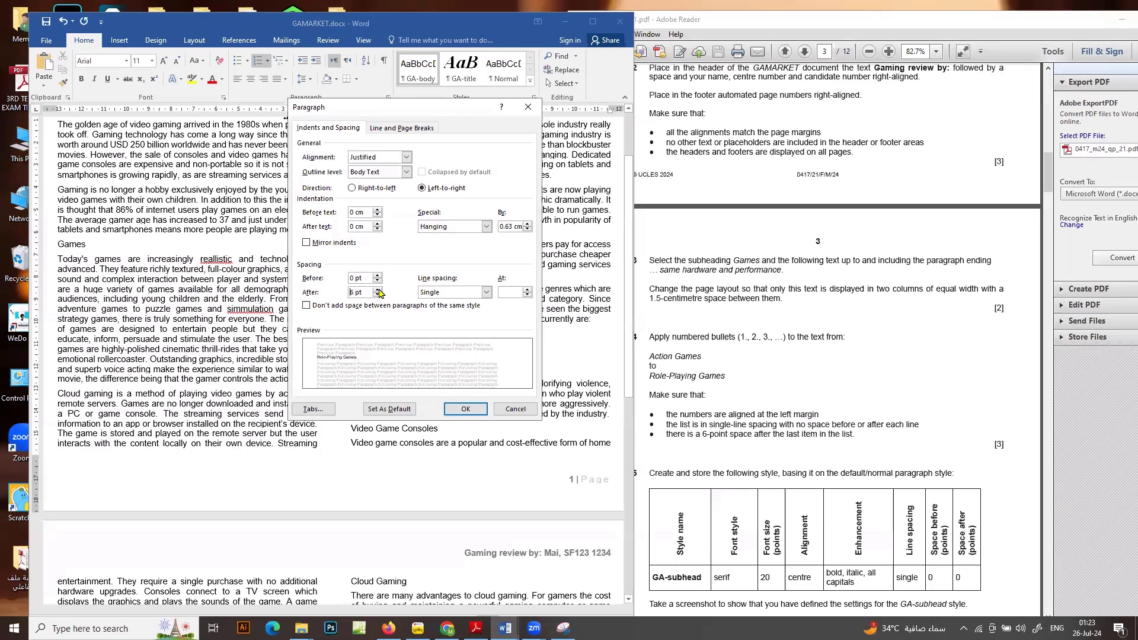
pyautogui.click(465, 409)
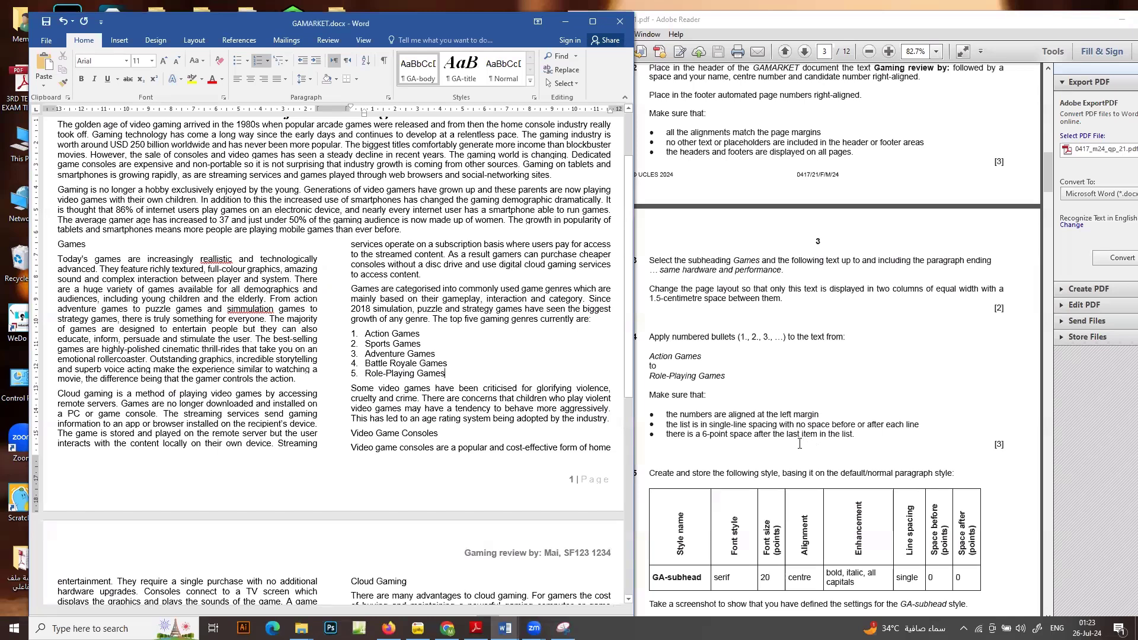
# Read step 5 of the question paper and add an empty Normal-style paragraph at the end of the document, placing the cursor there
pyautogui.scroll(-3, 800, 431)
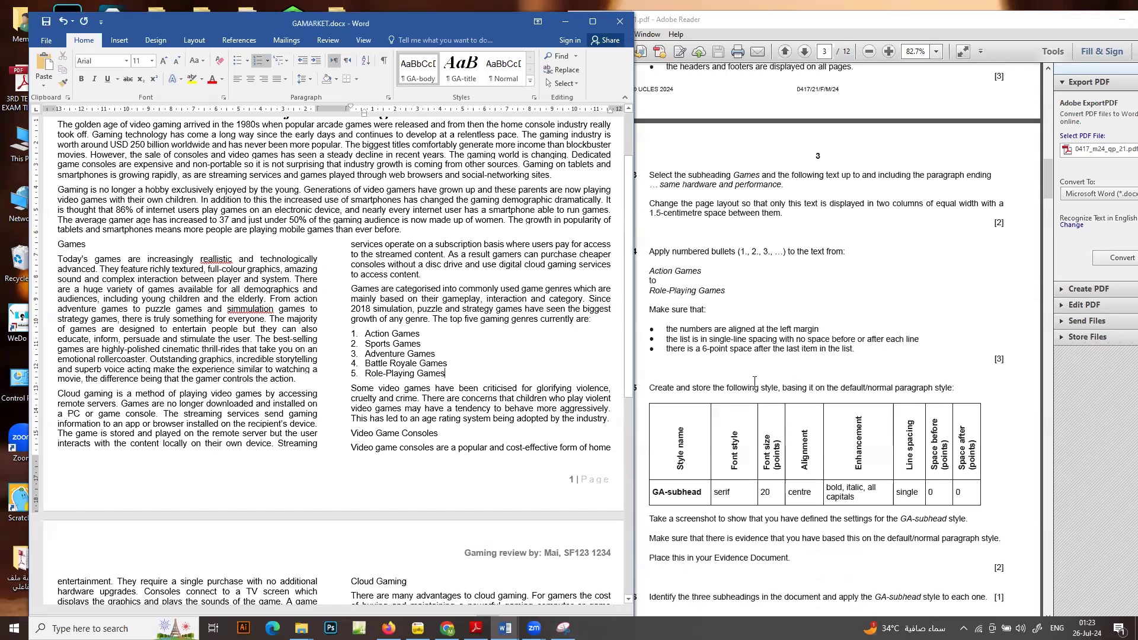
pyautogui.click(737, 358)
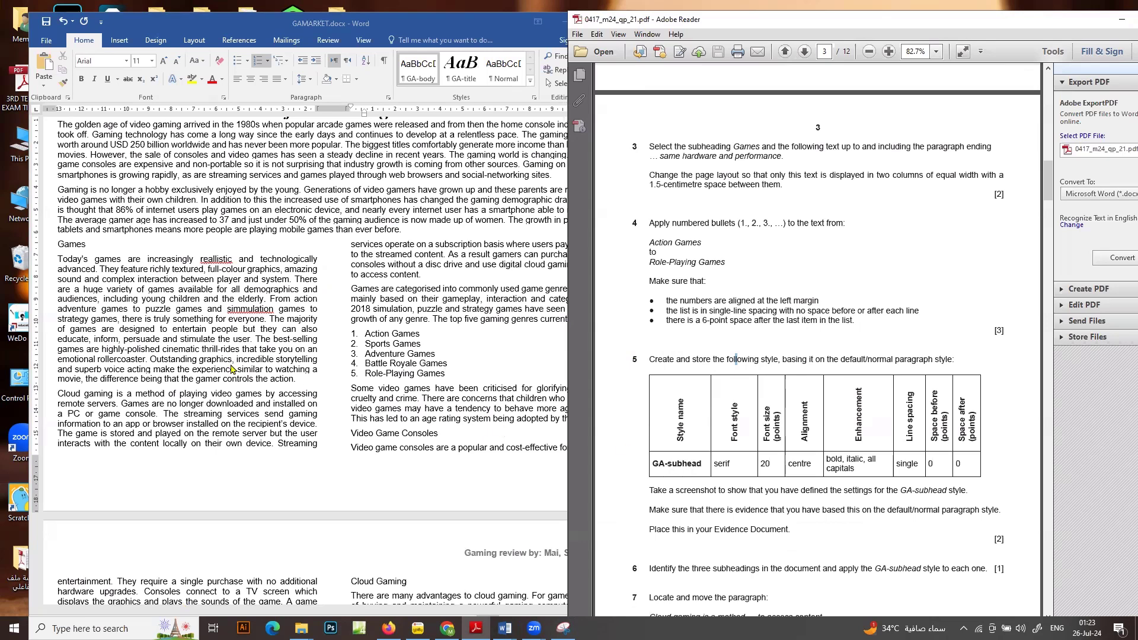
pyautogui.click(72, 243)
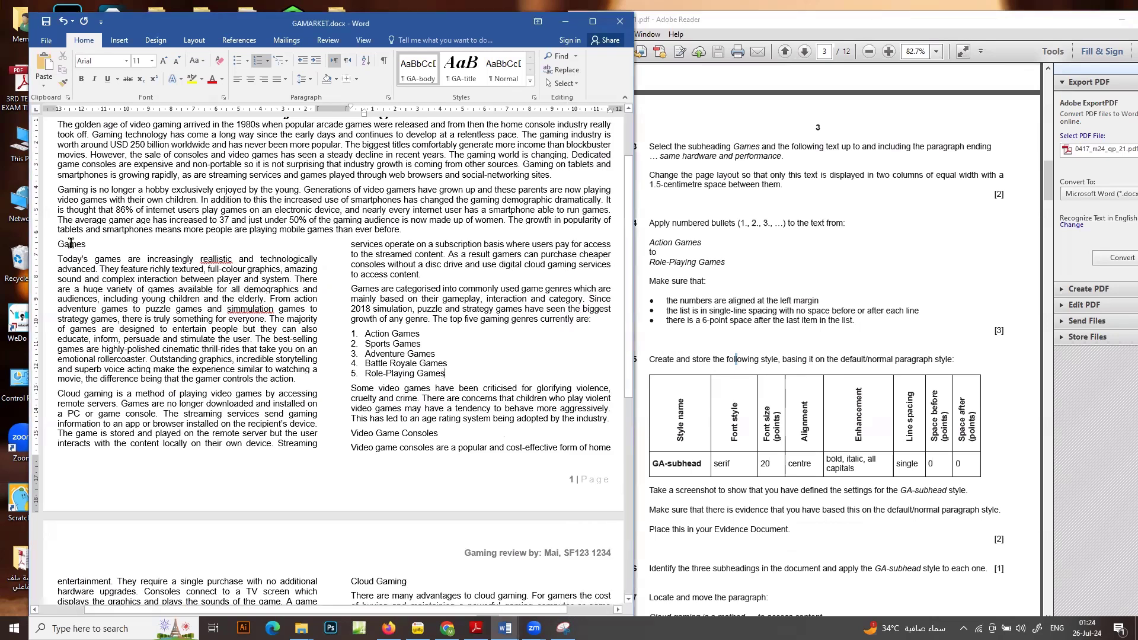
pyautogui.click(70, 243)
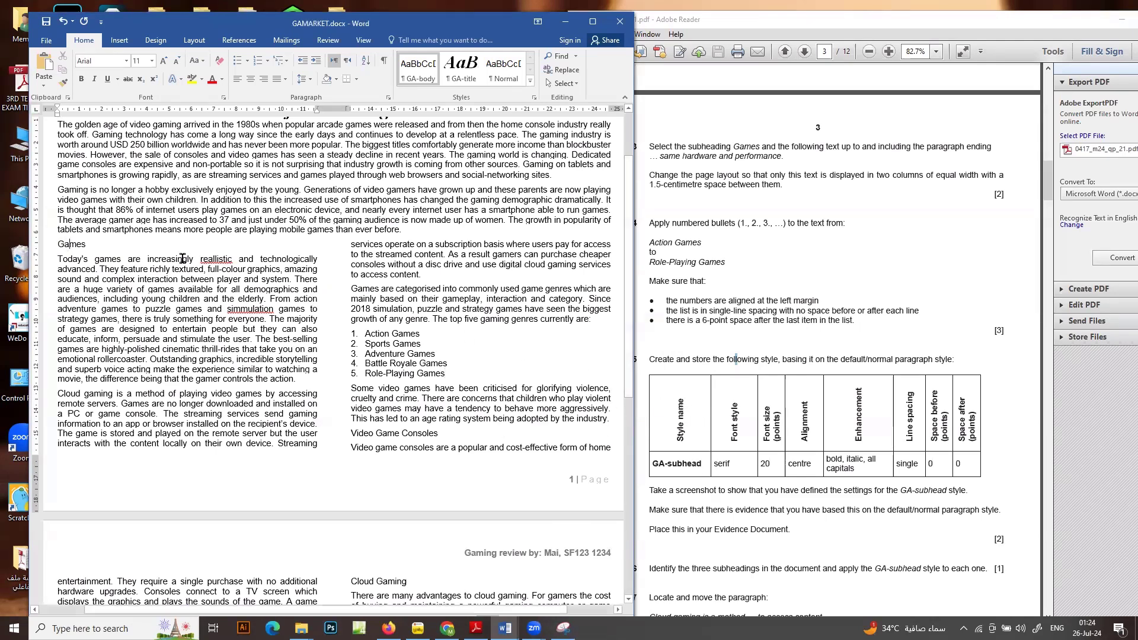
pyautogui.scroll(-6, 467, 453)
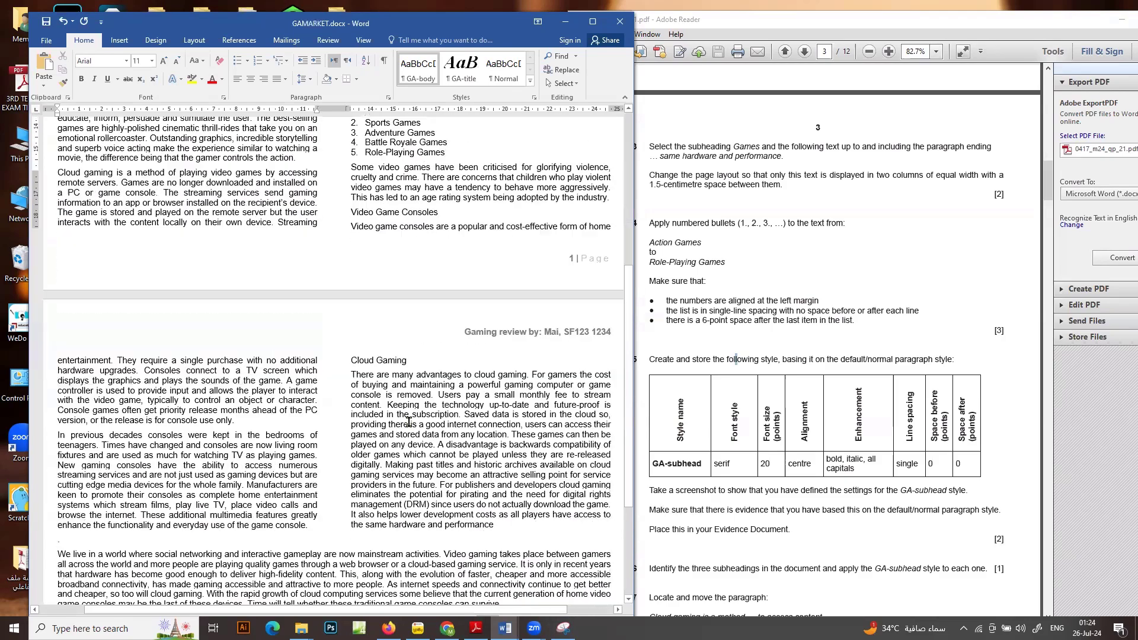
pyautogui.click(504, 460)
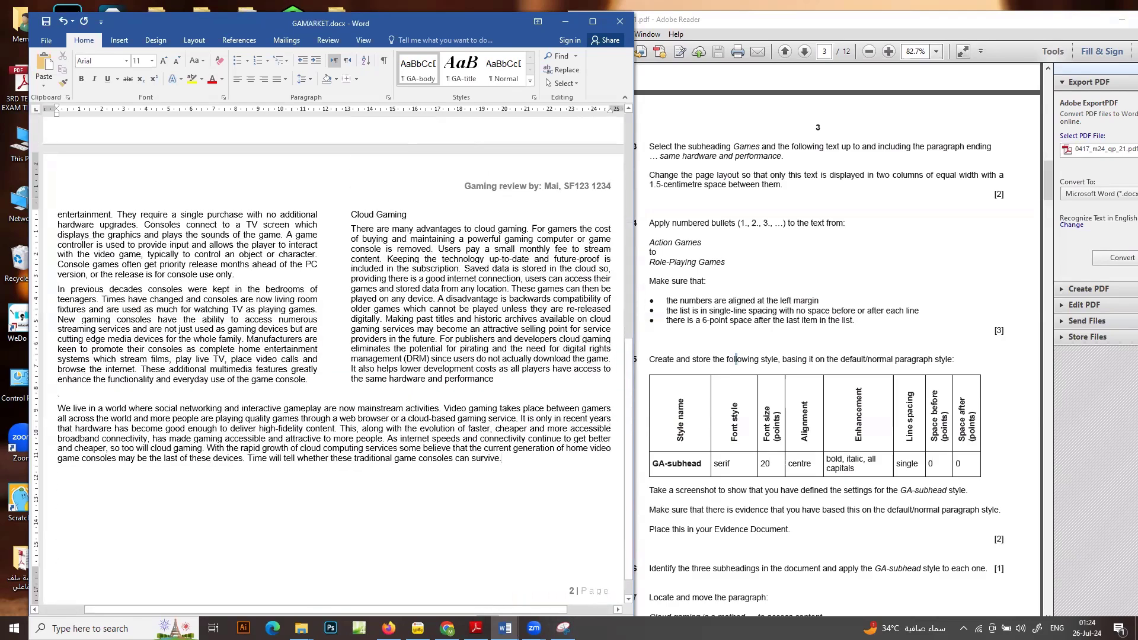
pyautogui.press('Return')
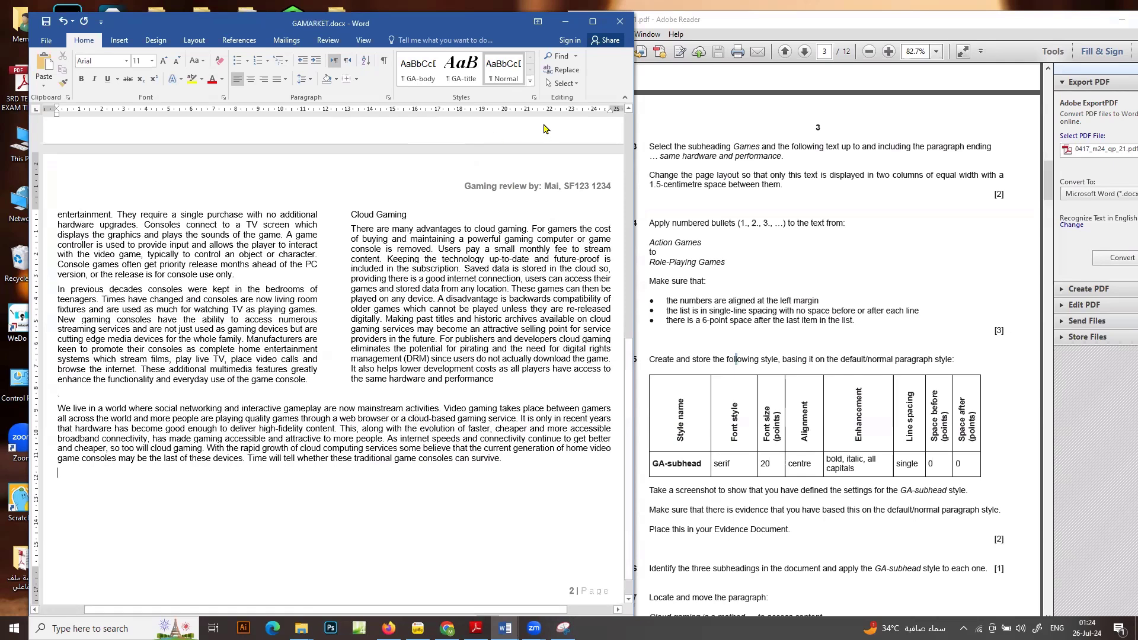
pyautogui.click(218, 298)
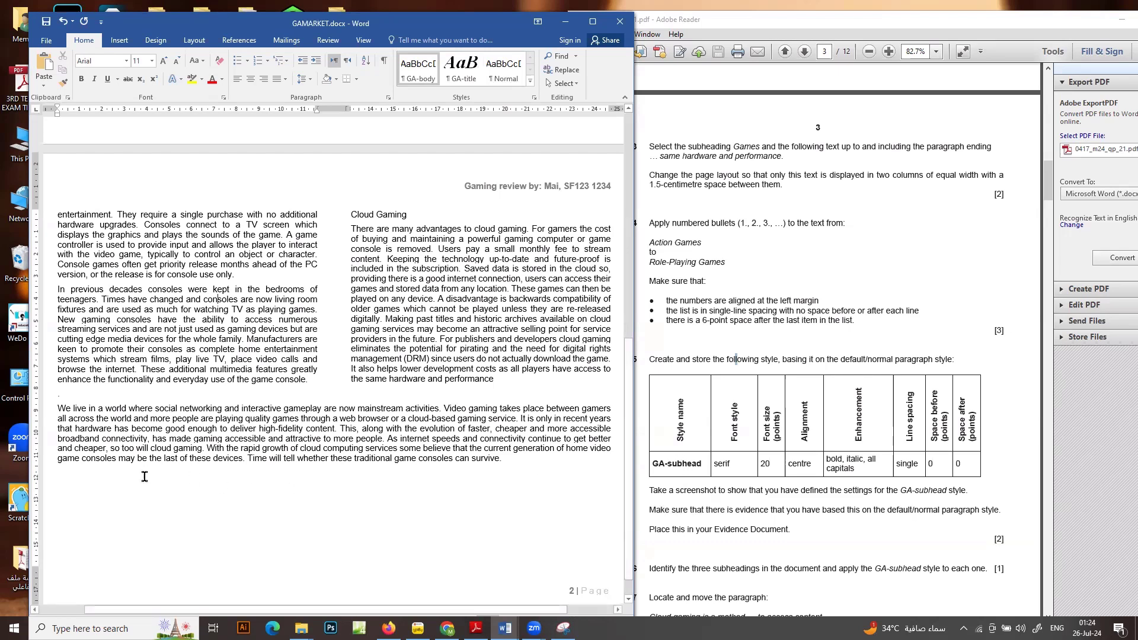
pyautogui.click(123, 493)
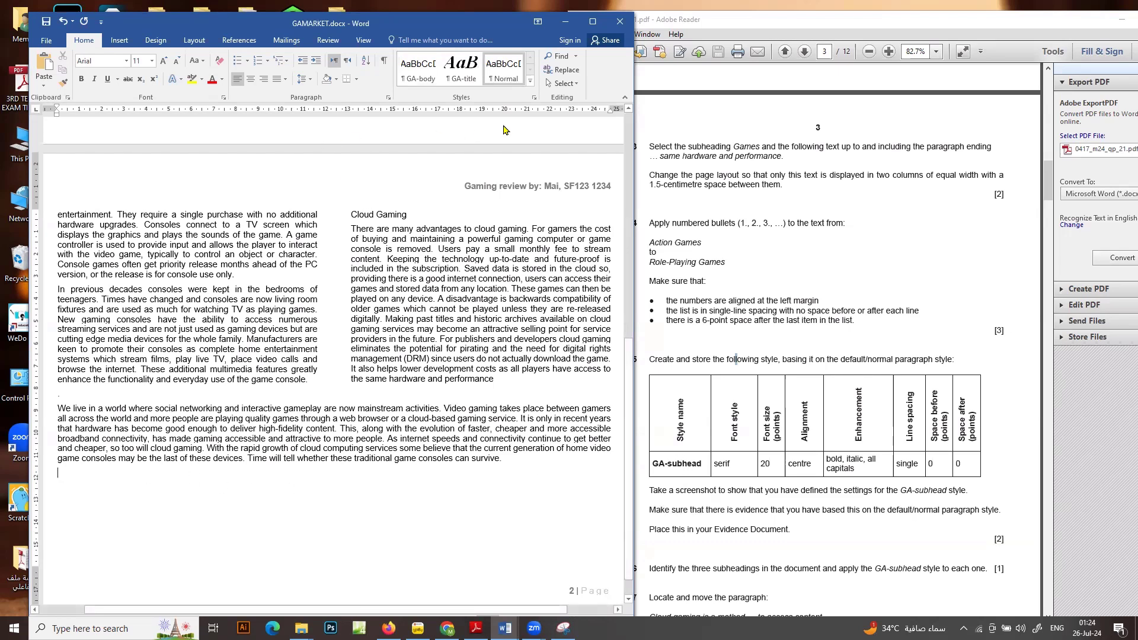
# Start a new paragraph style named GA-subhead, copying the name from the question paper, and keep it based on Normal
pyautogui.click(535, 98)
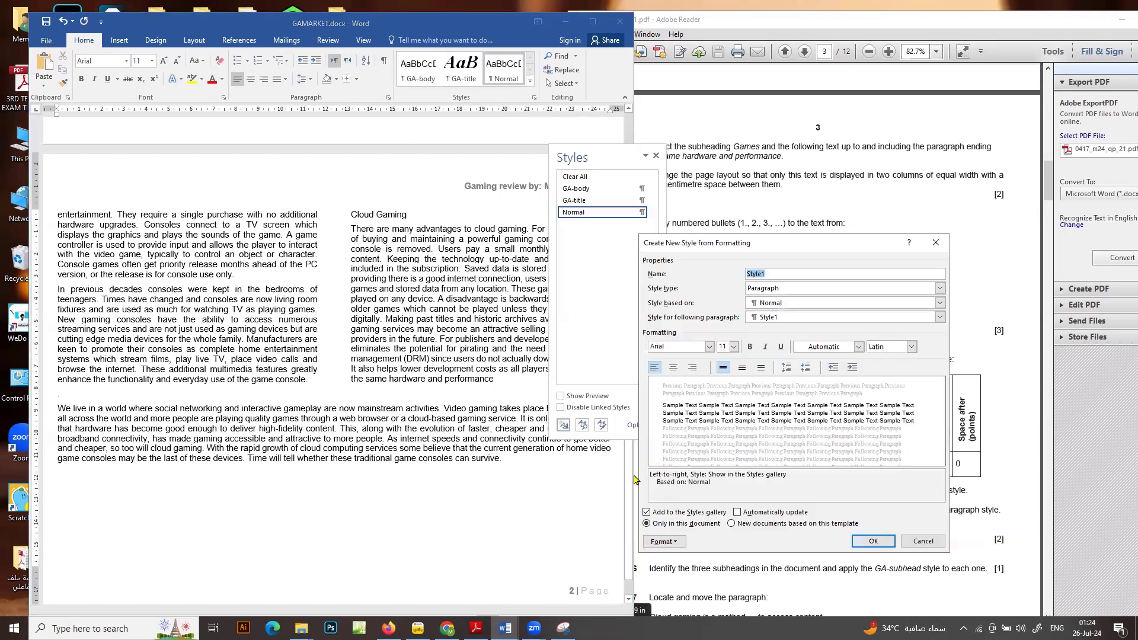
pyautogui.moveTo(729, 247); pyautogui.dragTo(414, 215)
pyautogui.moveTo(703, 466); pyautogui.dragTo(624, 467)
pyautogui.hotkey('ctrl', 'c')
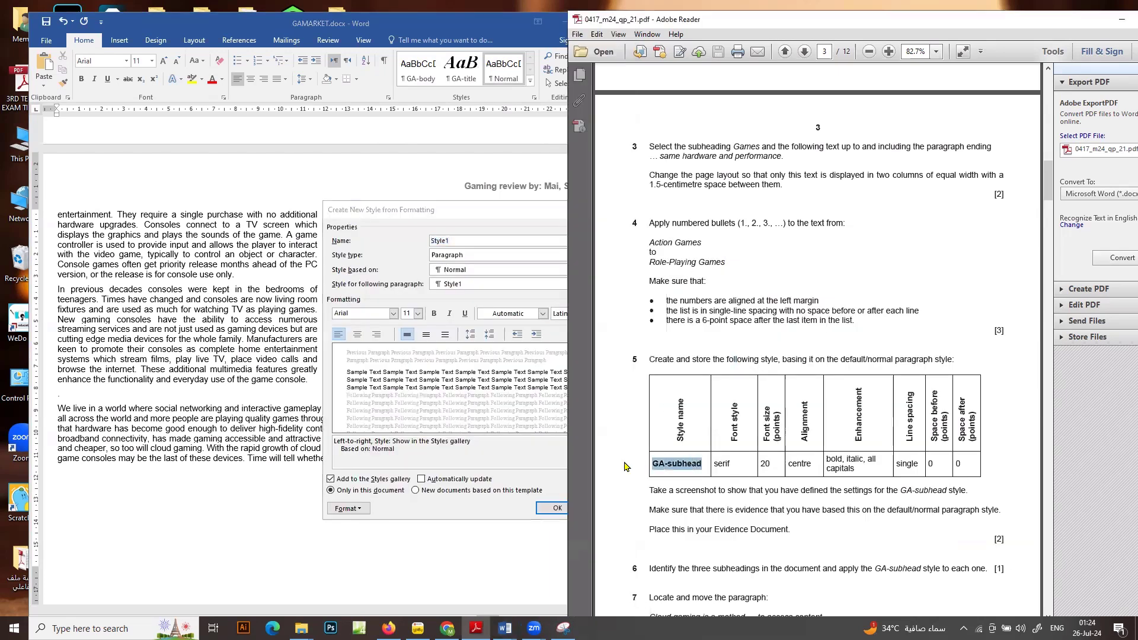
pyautogui.click(415, 242)
pyautogui.hotkey('ctrl', 'v')
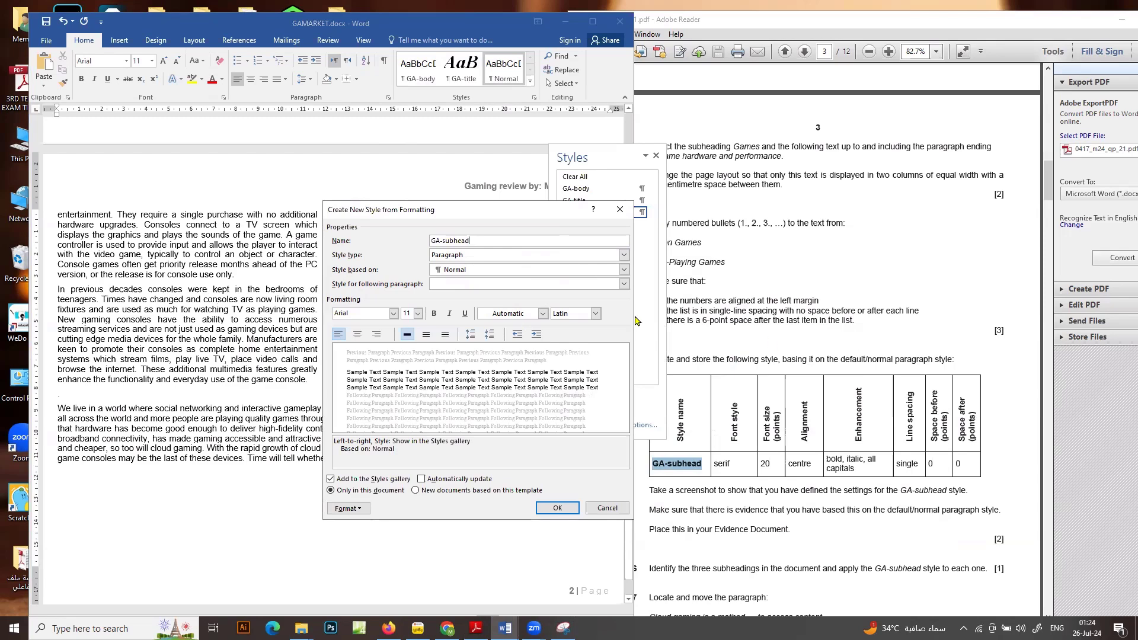
pyautogui.click(624, 269)
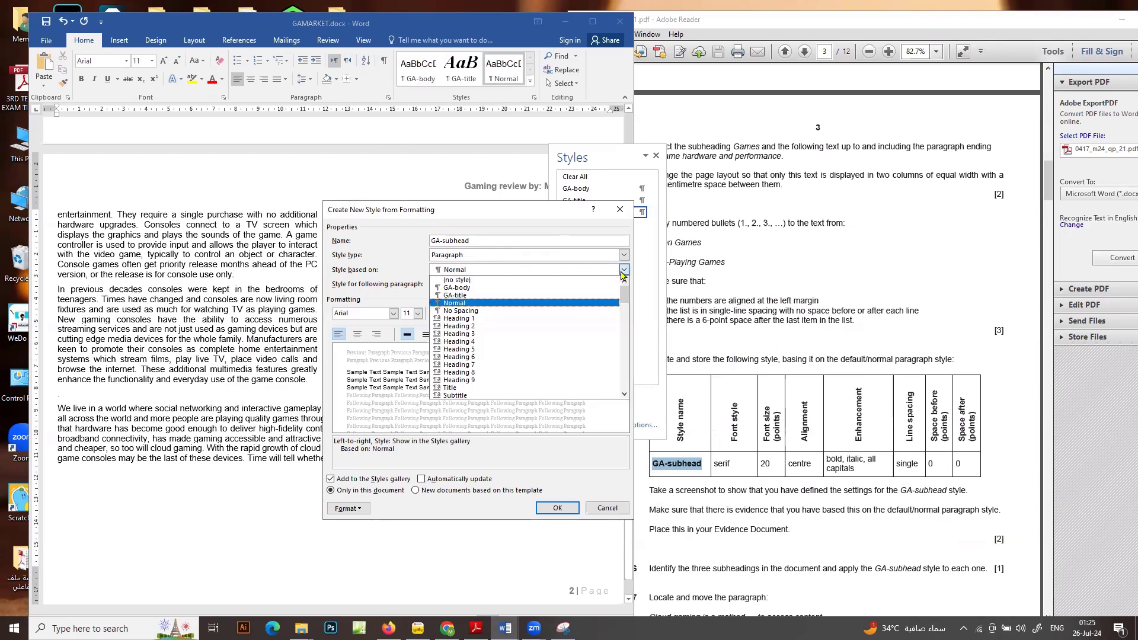
pyautogui.click(624, 271)
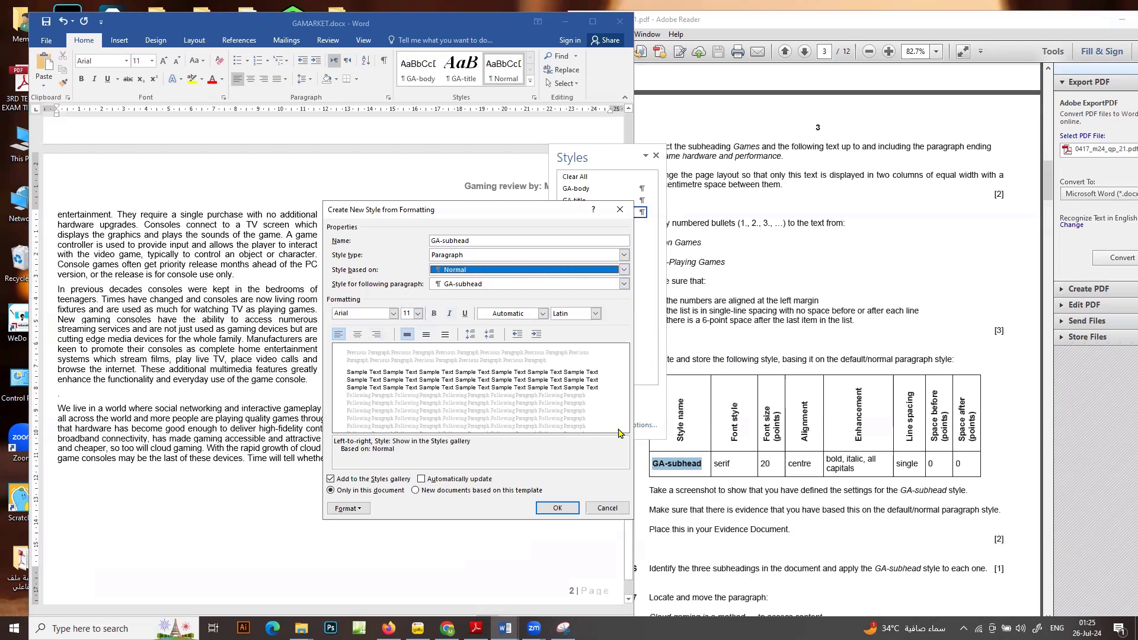
# Set the GA-subhead style's font to Times New Roman at size 20
pyautogui.click(378, 314)
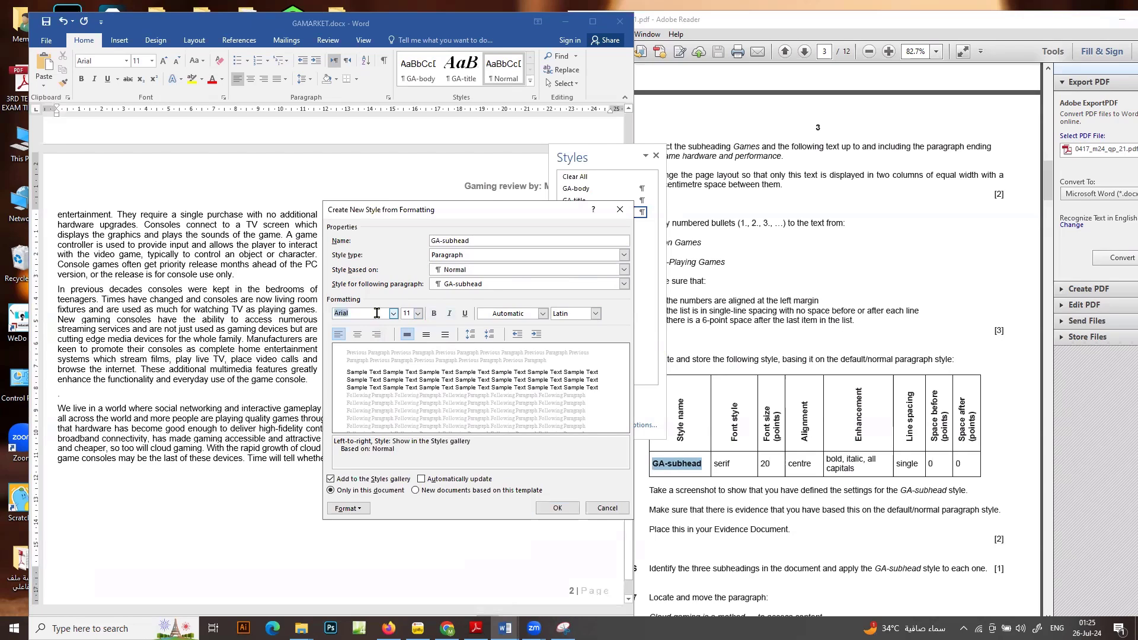
pyautogui.write('Times New Roman')
pyautogui.click(418, 314)
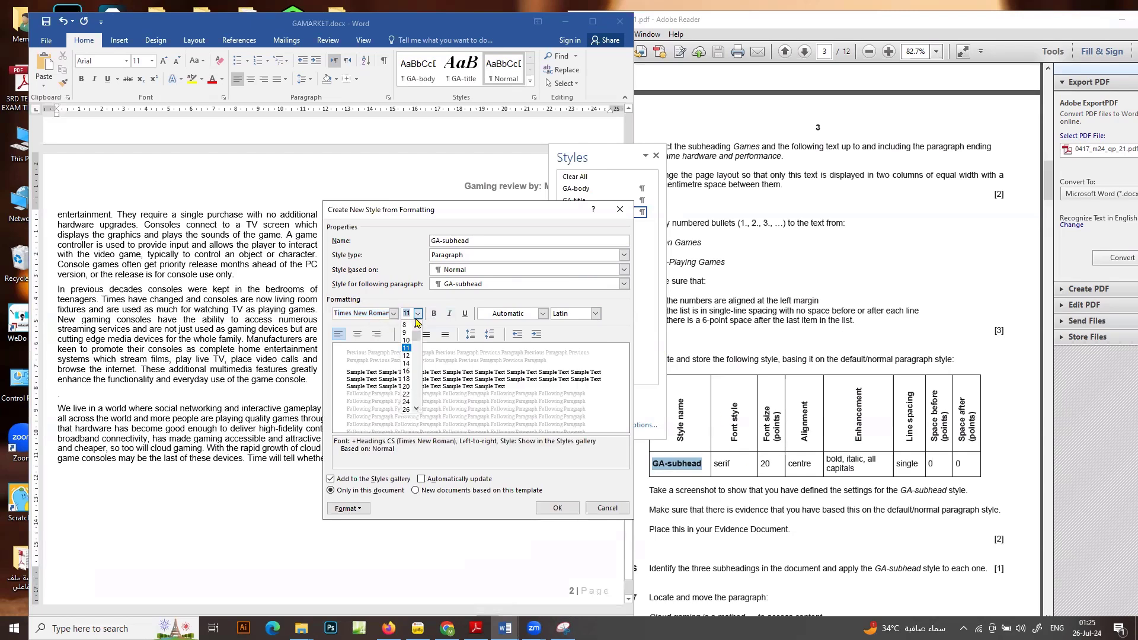
pyautogui.click(406, 387)
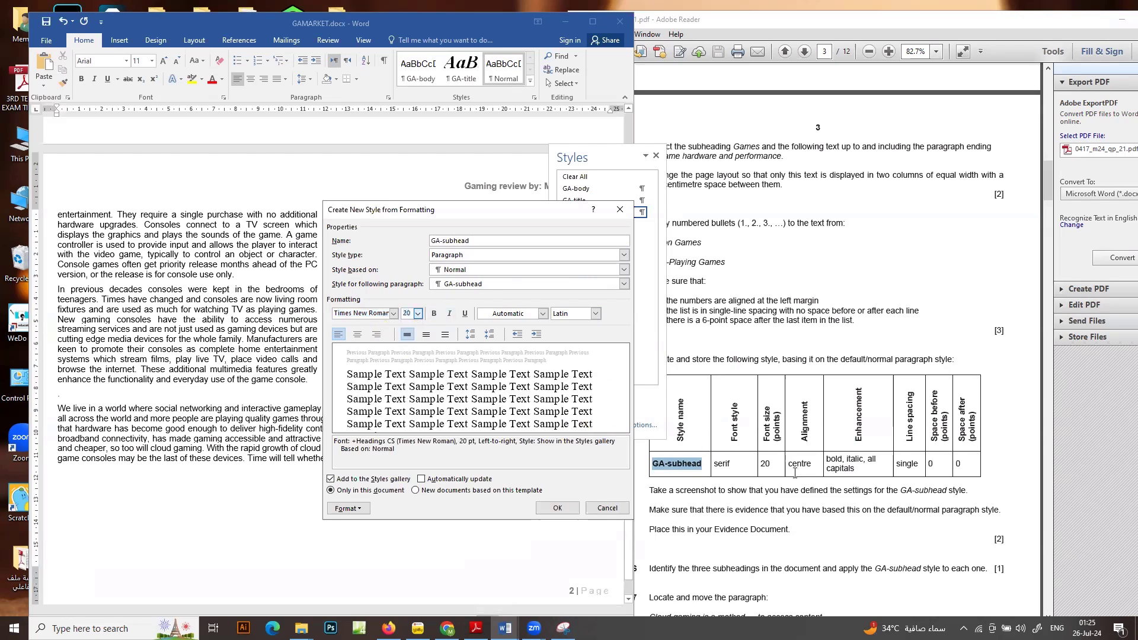
# Set the GA-subhead style to centred alignment with bold, italic and all caps
pyautogui.click(357, 334)
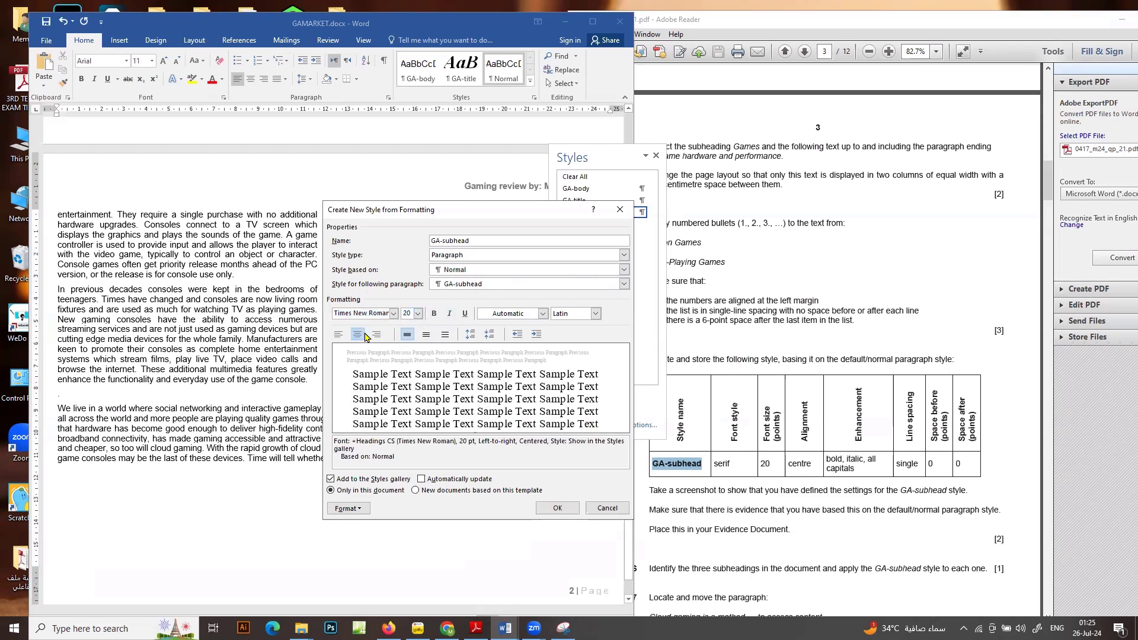
pyautogui.click(434, 315)
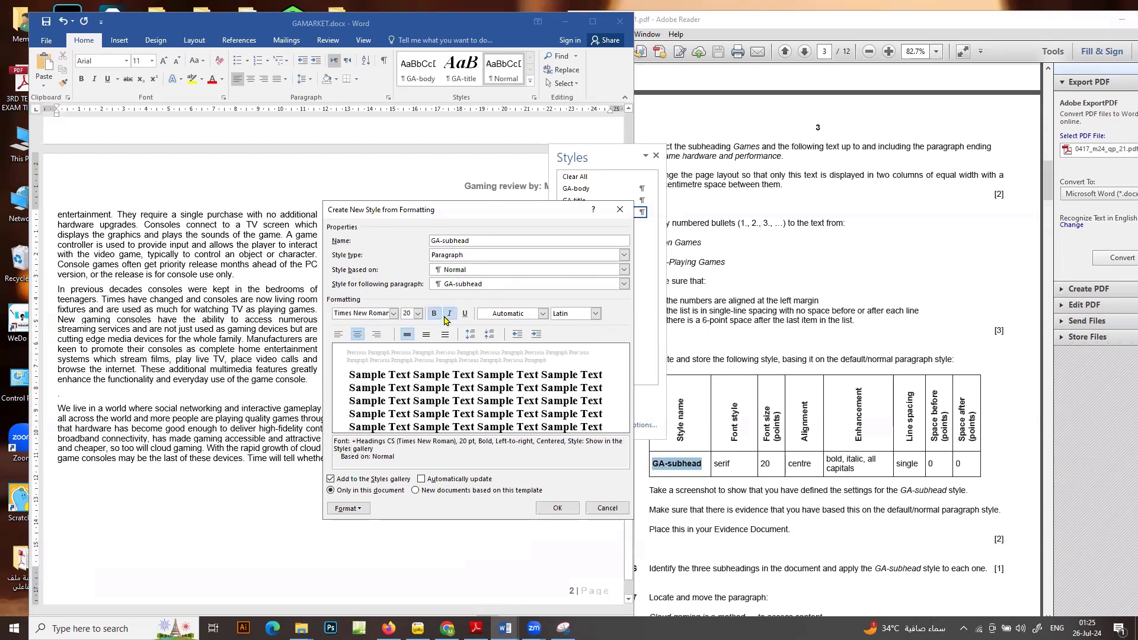
pyautogui.click(445, 316)
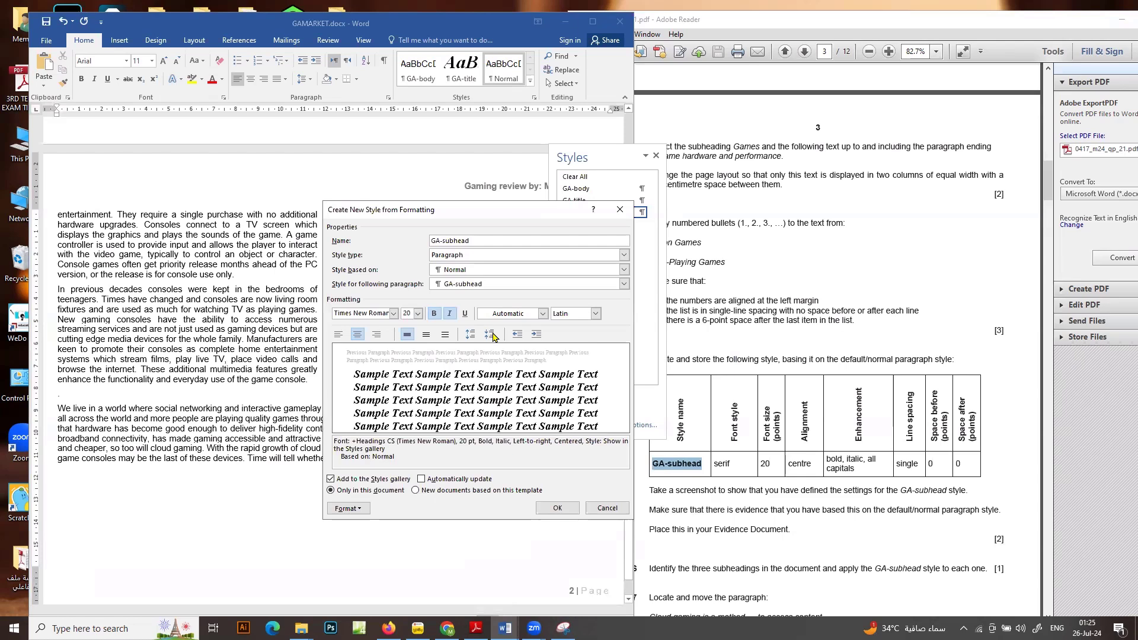
pyautogui.click(365, 511)
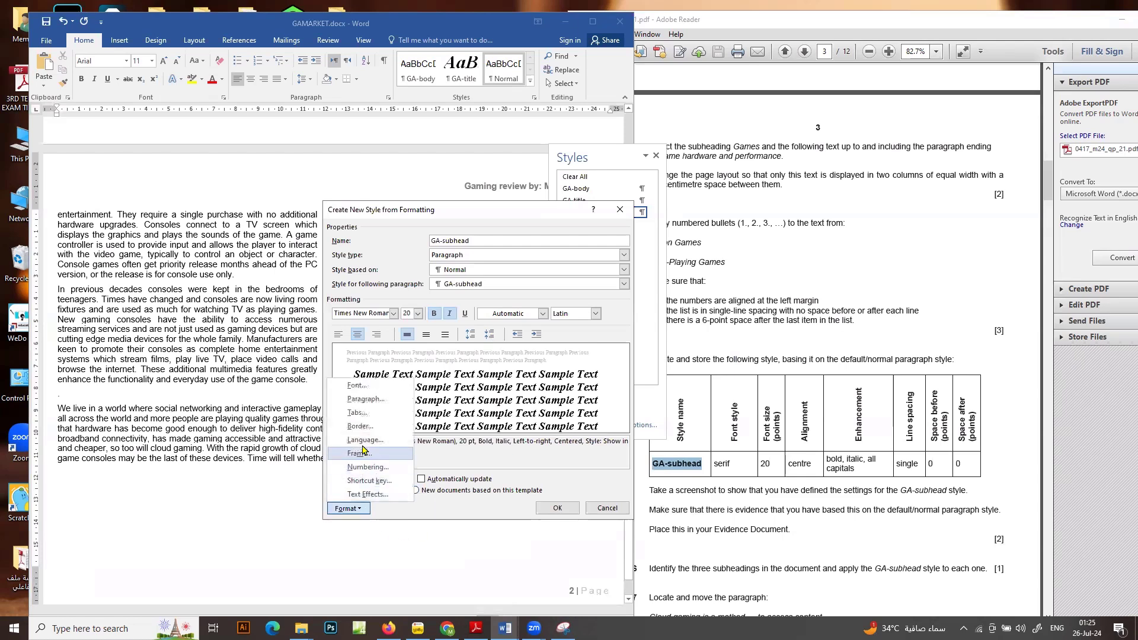
pyautogui.click(363, 387)
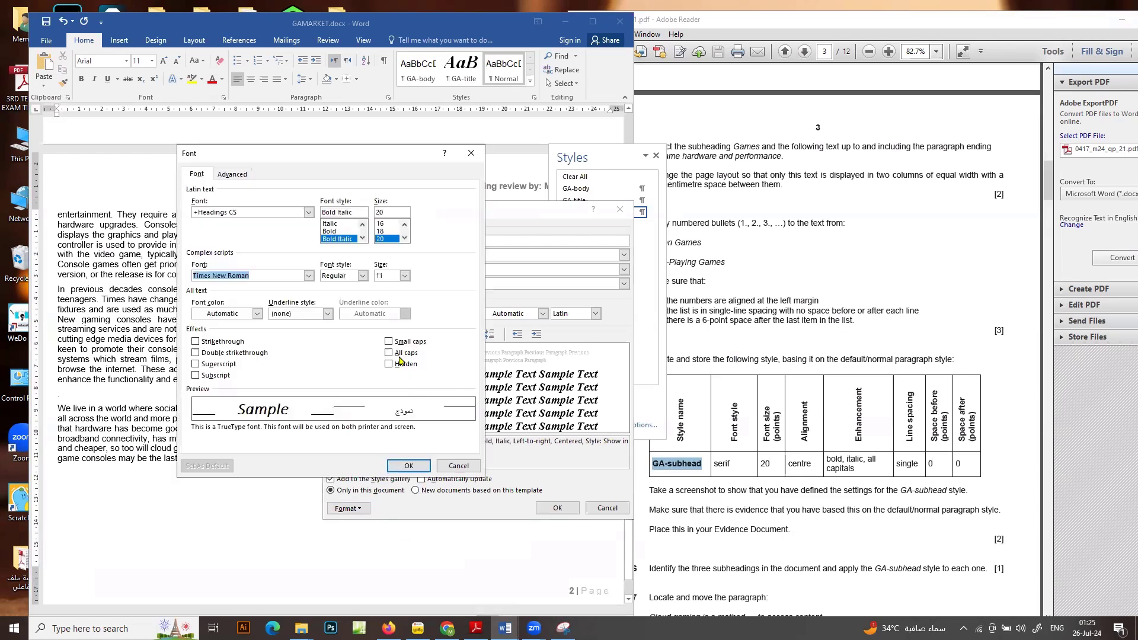
pyautogui.click(399, 356)
pyautogui.click(409, 465)
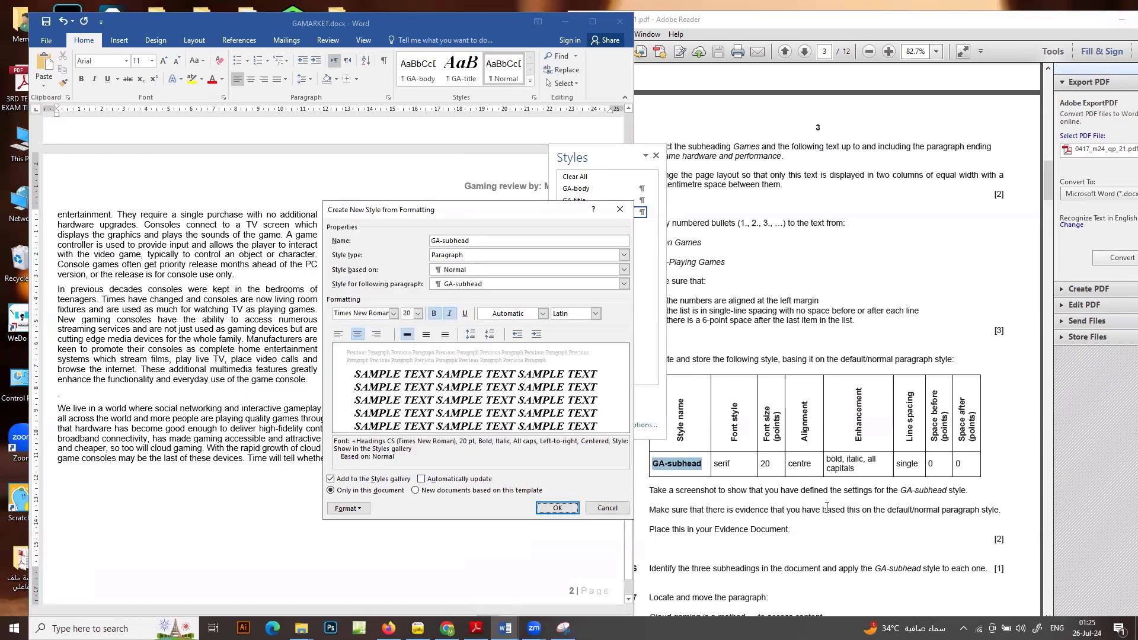
# Check the GA-subhead paragraph settings, keeping single line spacing with 0 pt before and after, and store the style
pyautogui.click(348, 508)
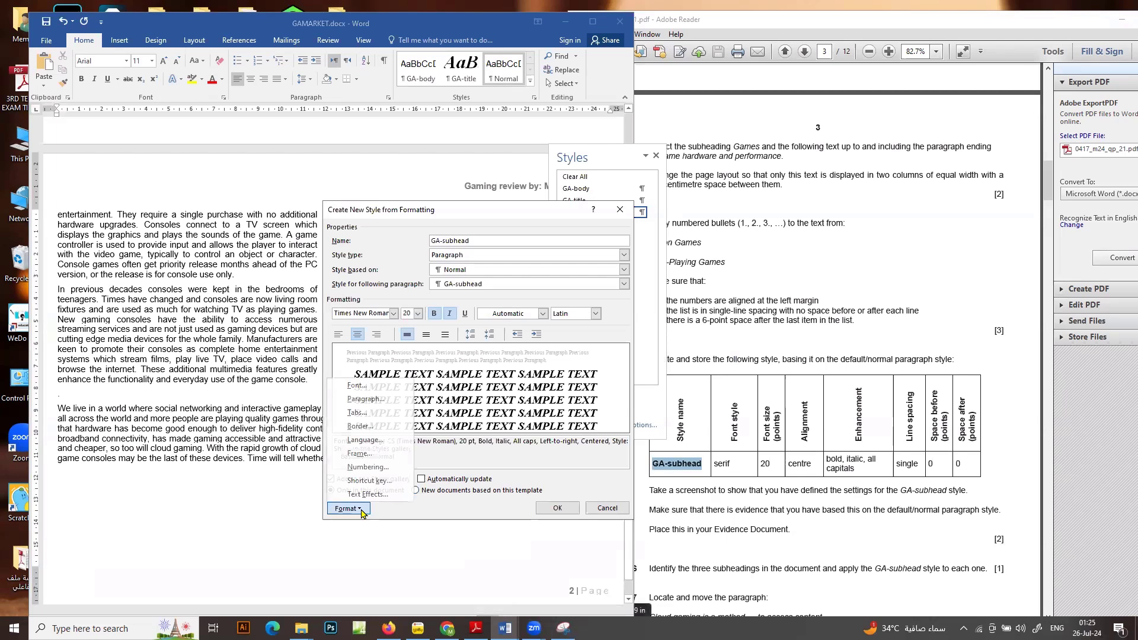
pyautogui.click(366, 399)
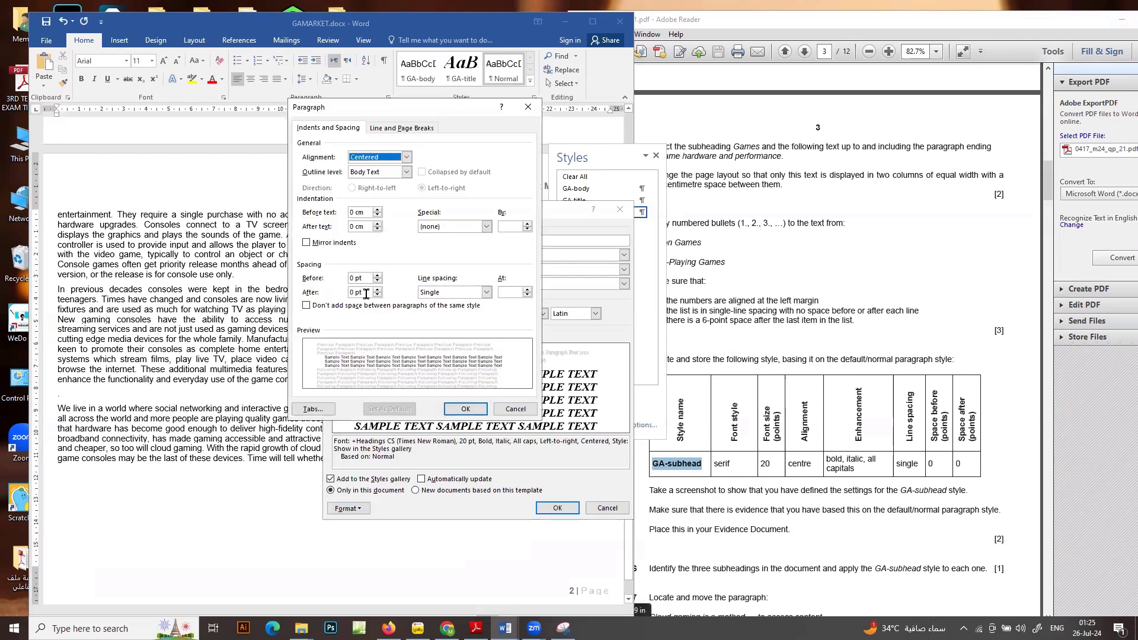
pyautogui.click(468, 410)
pyautogui.click(557, 508)
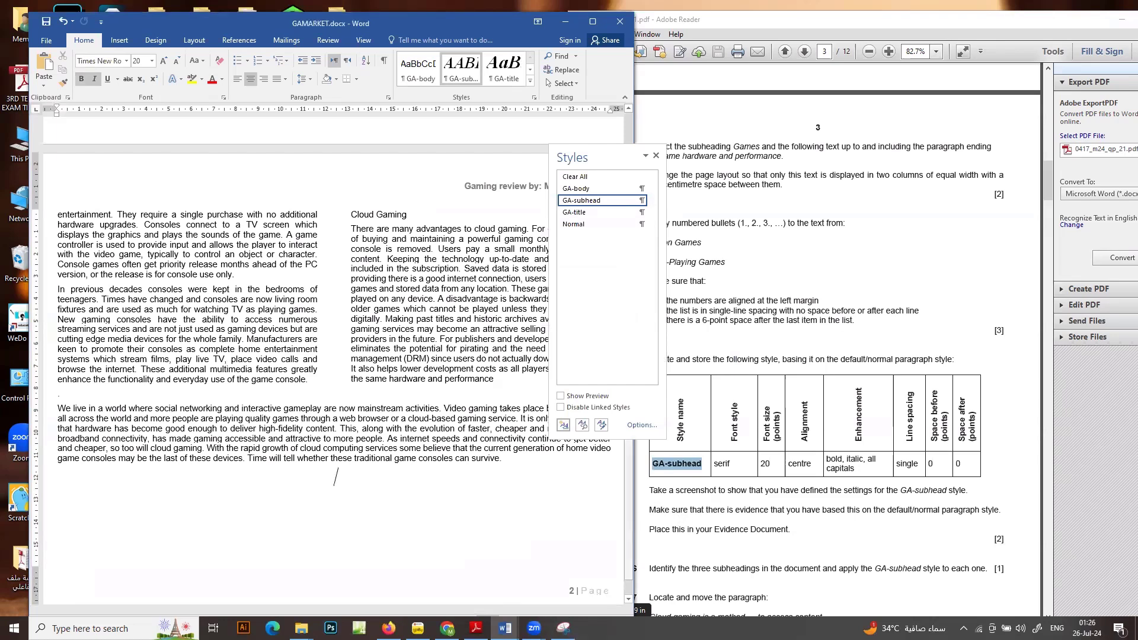
# Open the GA-subhead style definition for modification and capture the whole dialog with Snipping Tool
pyautogui.rightClick(587, 203)
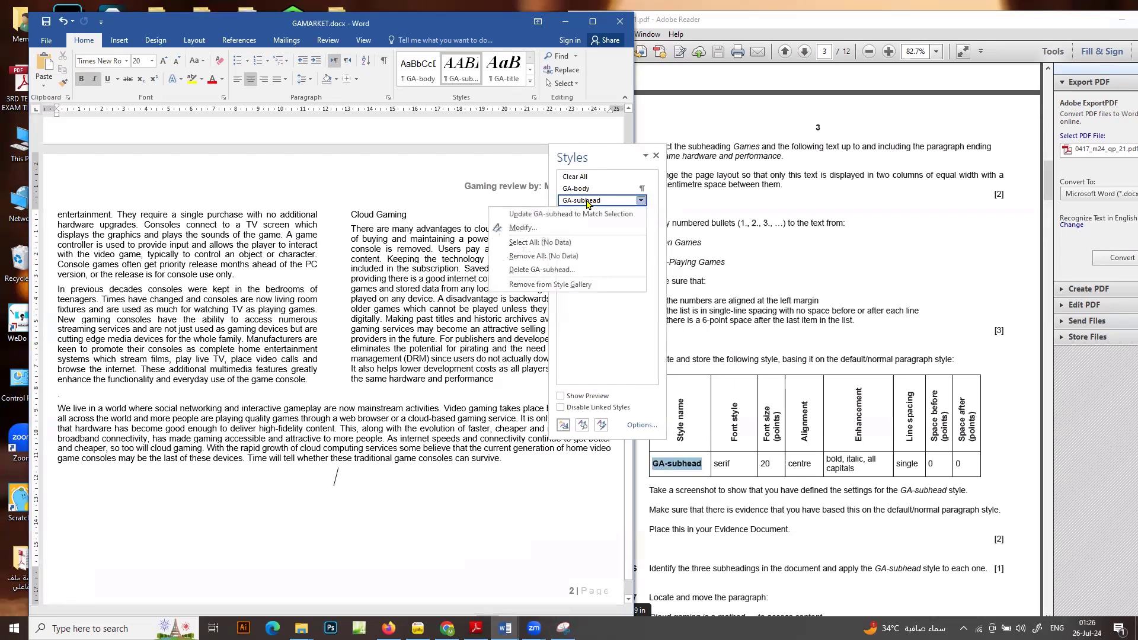
pyautogui.click(538, 228)
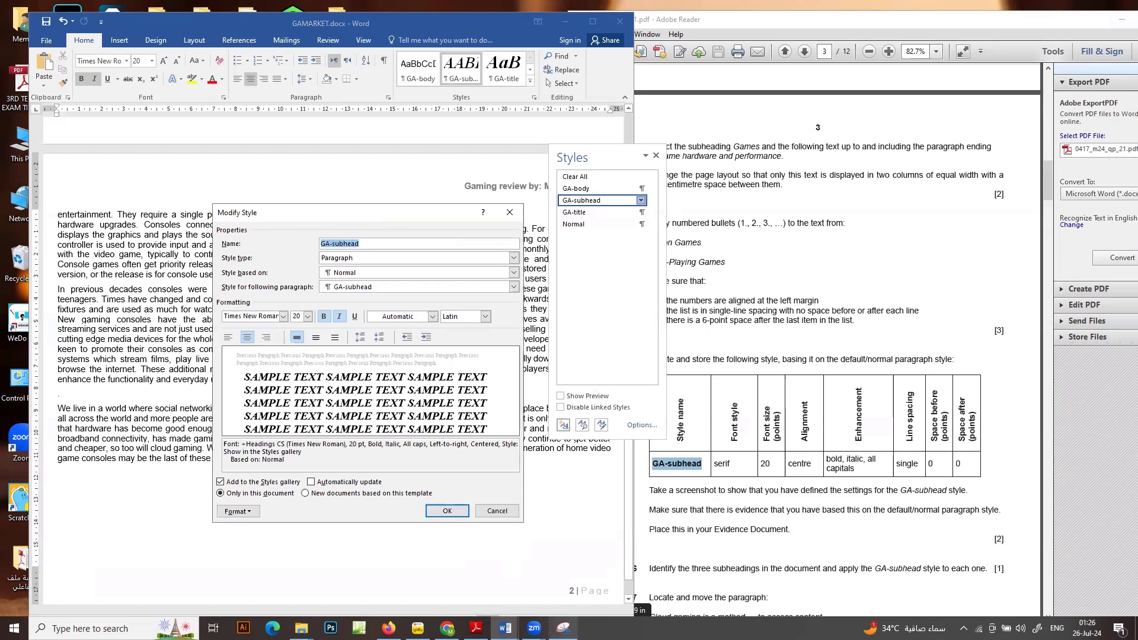
pyautogui.moveTo(563, 628)
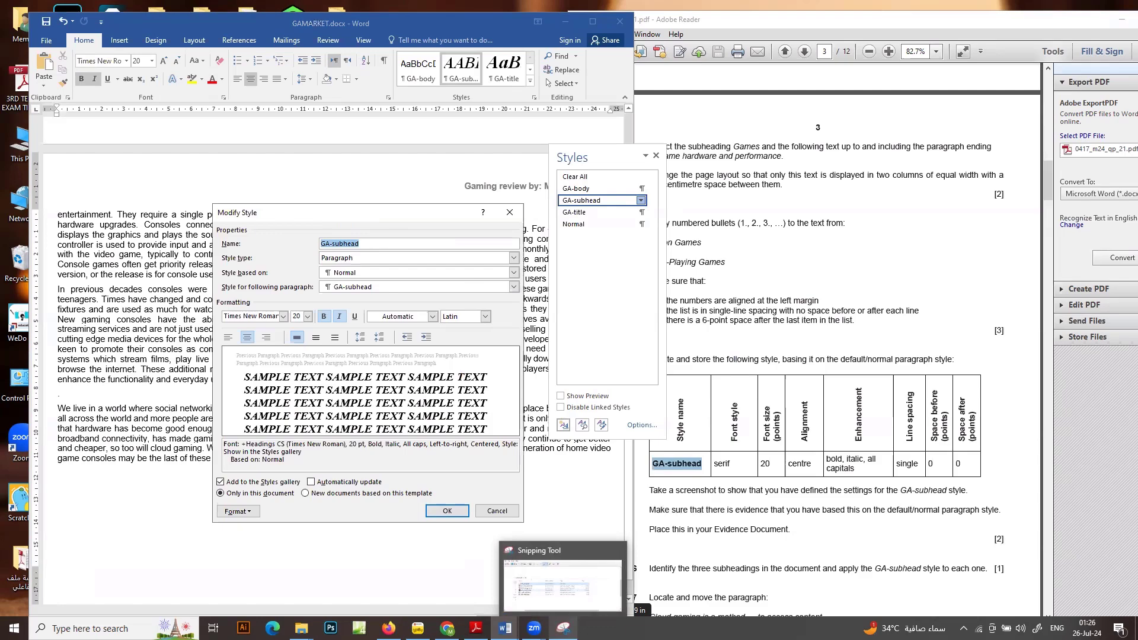
pyautogui.click(563, 628)
pyautogui.click(44, 42)
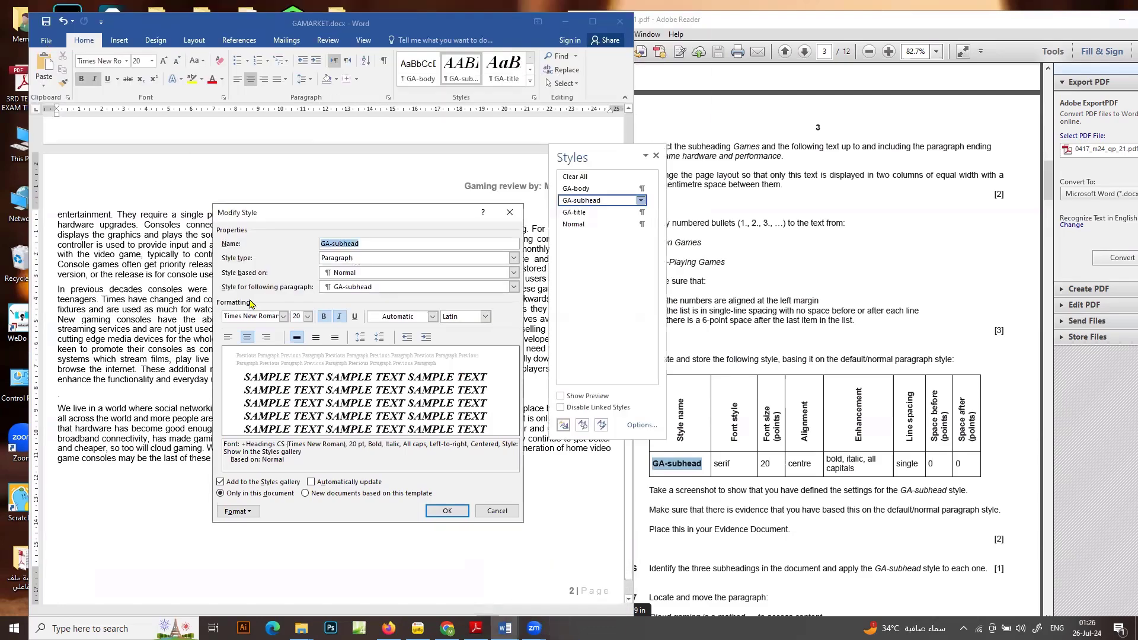
pyautogui.moveTo(214, 208); pyautogui.dragTo(492, 456)
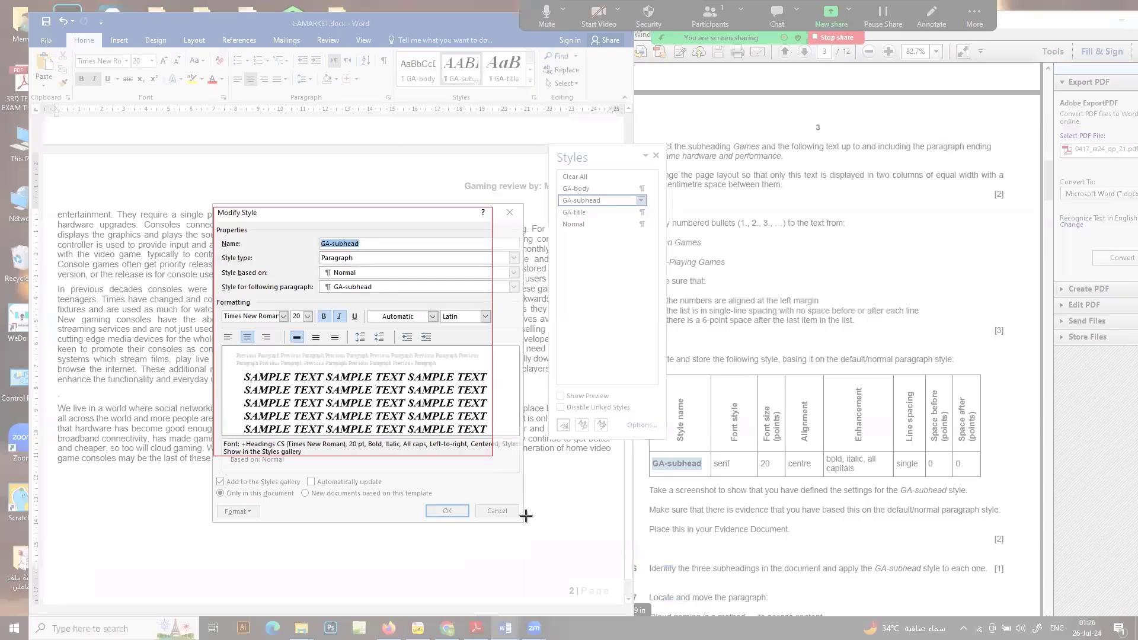
pyautogui.moveTo(526, 516); pyautogui.dragTo(526, 528)
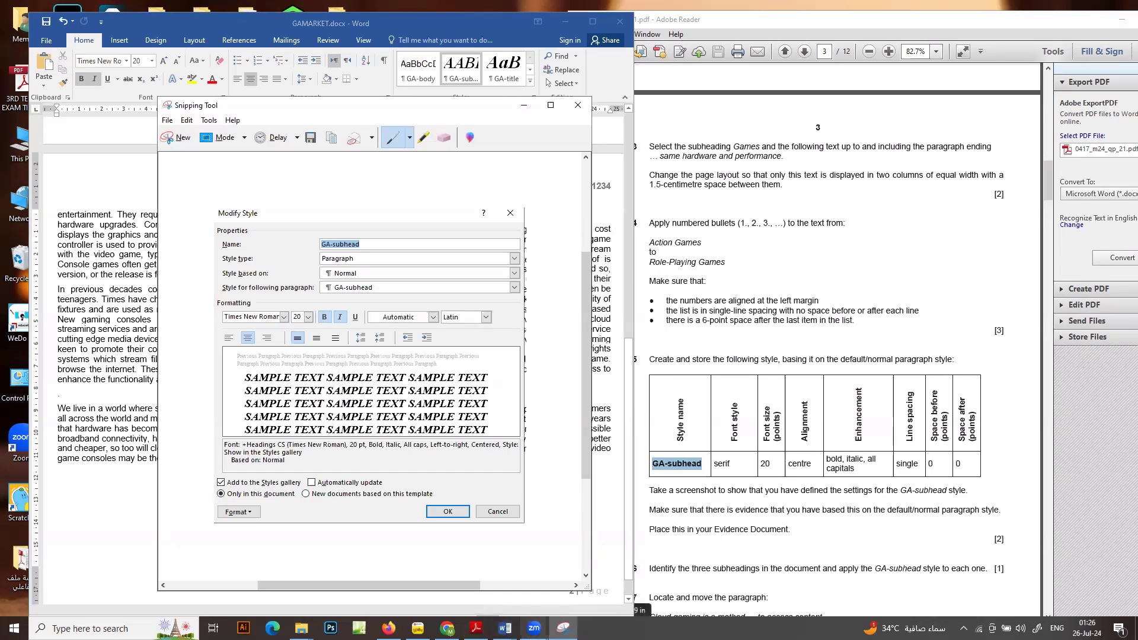
# Close the style definition and styles list, switch to evidence9999.docx and paste the screenshot under the Step 5 evidence heading
pyautogui.click(504, 628)
pyautogui.click(541, 575)
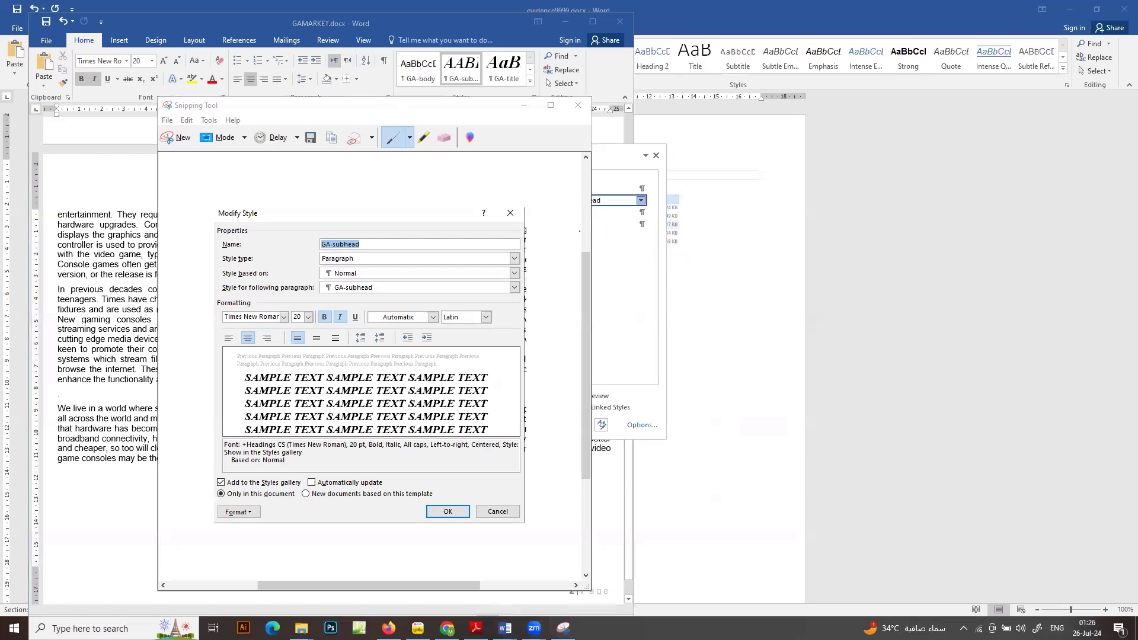
pyautogui.click(618, 271)
pyautogui.click(449, 513)
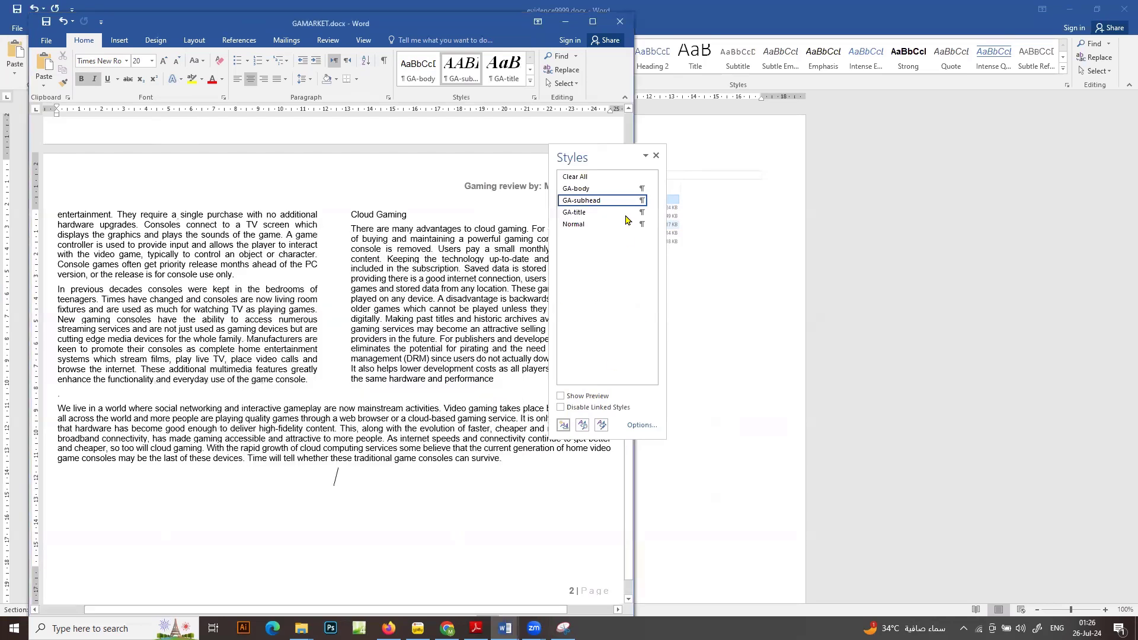
pyautogui.click(656, 155)
pyautogui.click(744, 307)
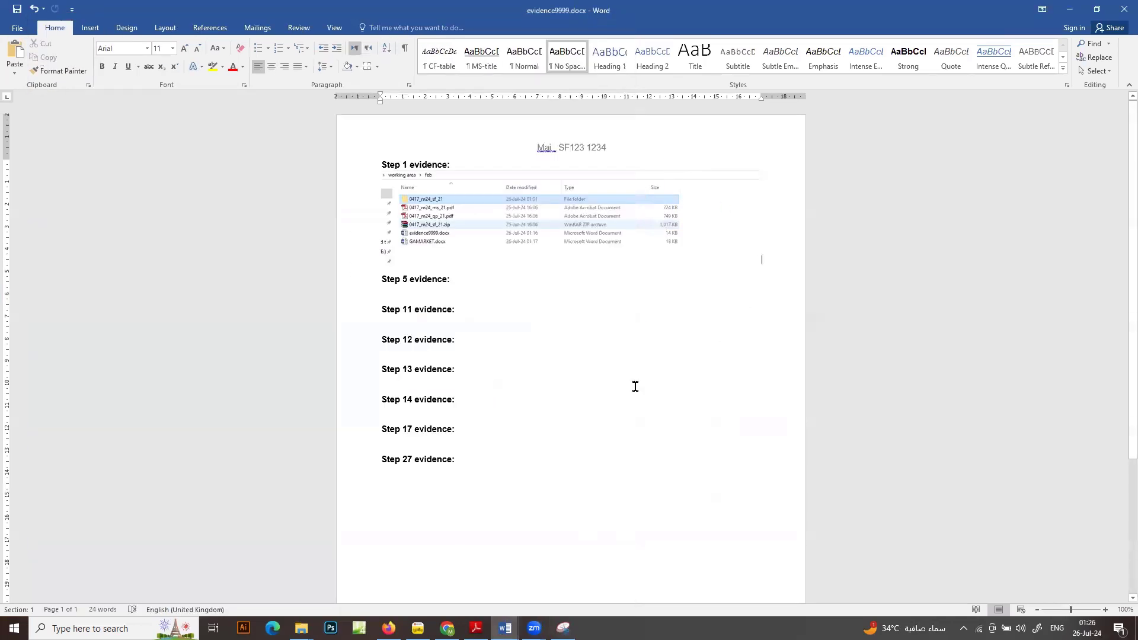
pyautogui.click(410, 289)
pyautogui.hotkey('ctrl', 'v')
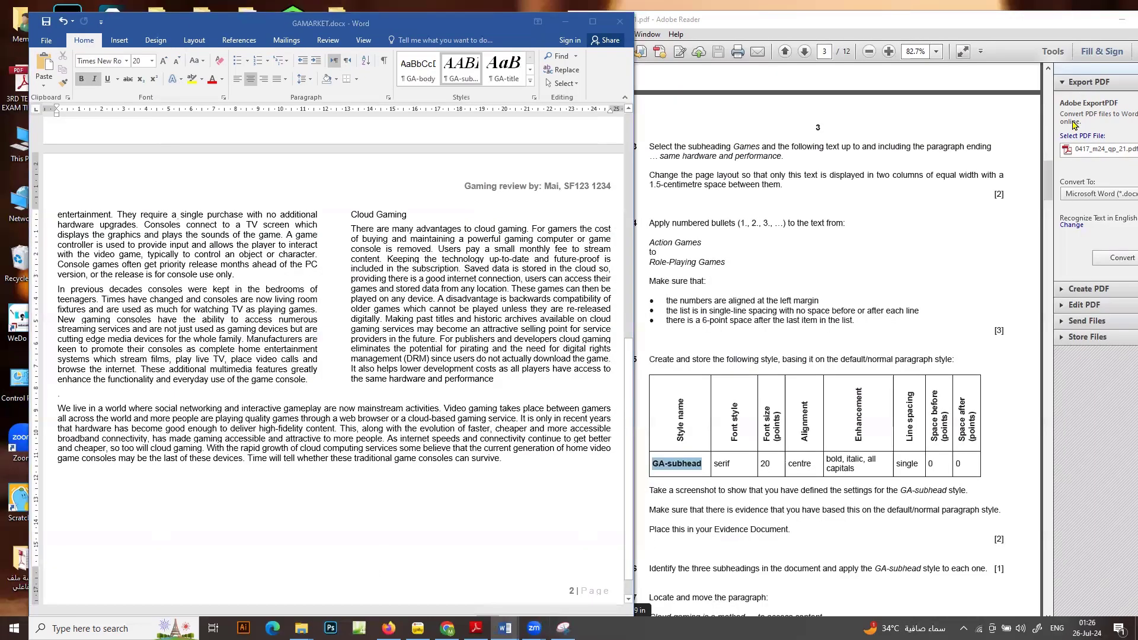
# Minimise the evidence document, read step 6 of the question paper and apply the GA-subhead style to the Games subheading
pyautogui.click(1074, 10)
pyautogui.click(793, 483)
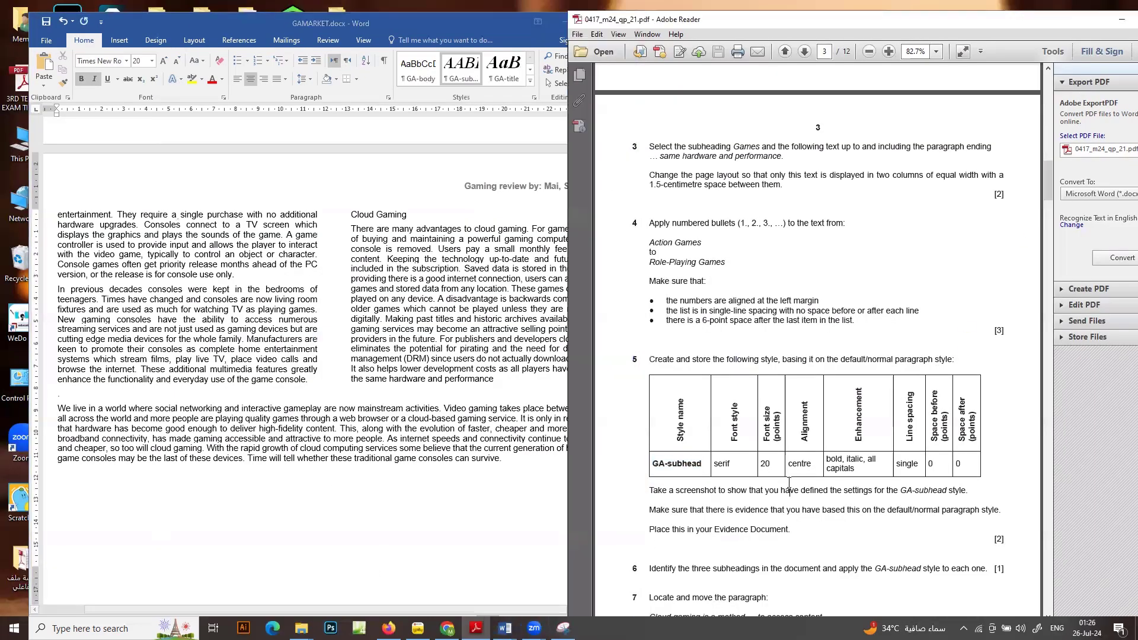
pyautogui.scroll(-3, 791, 486)
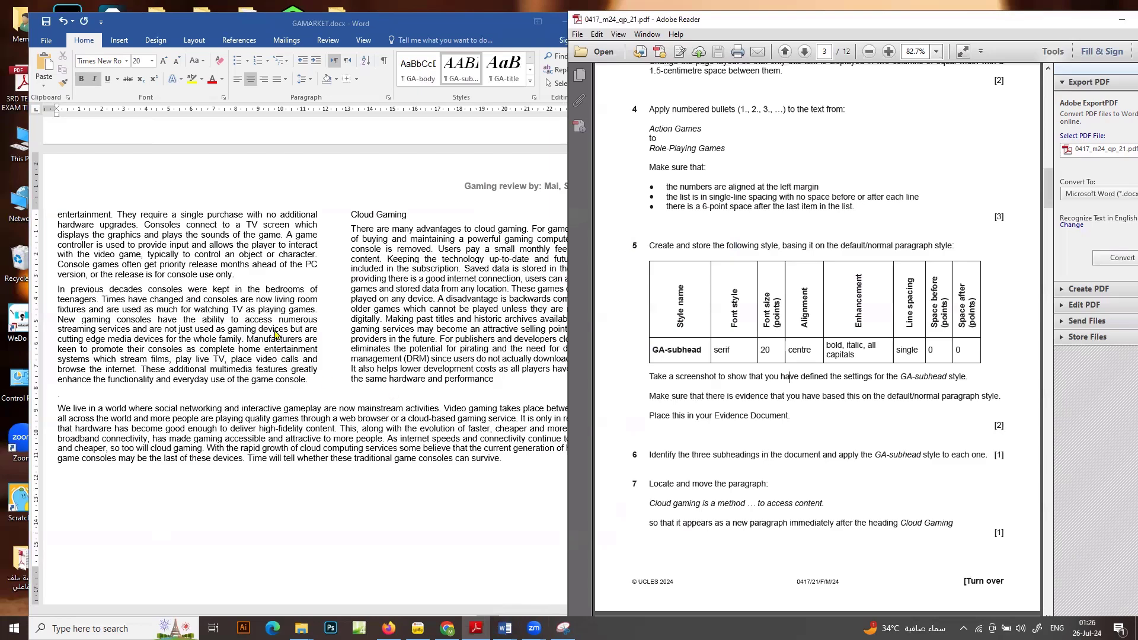
pyautogui.scroll(3, 276, 333)
pyautogui.click(404, 358)
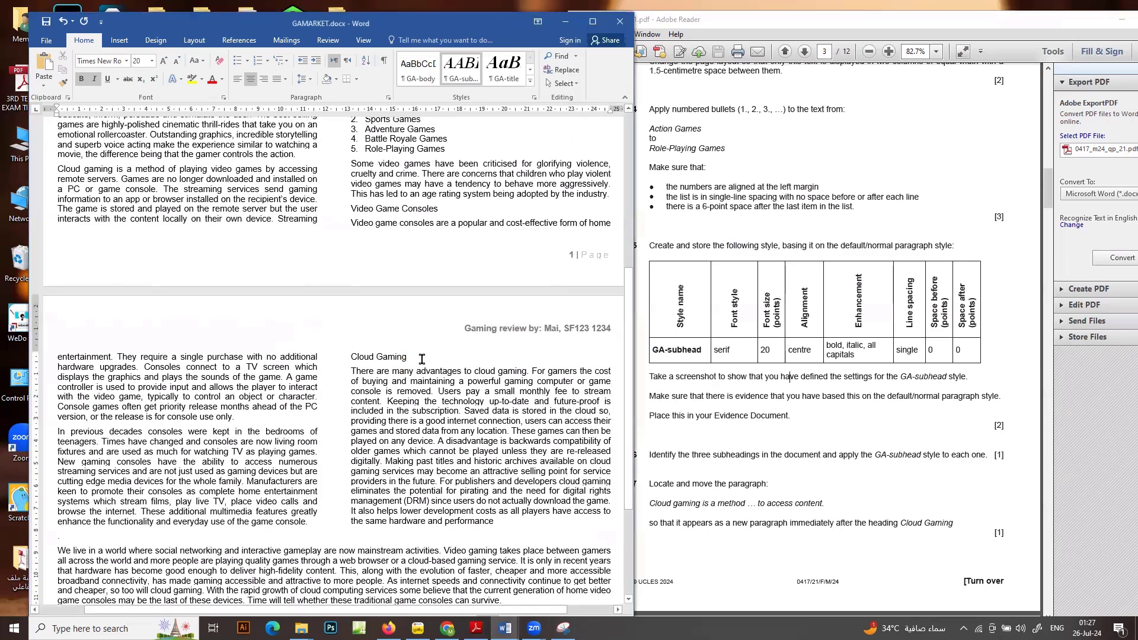
pyautogui.scroll(3, 403, 350)
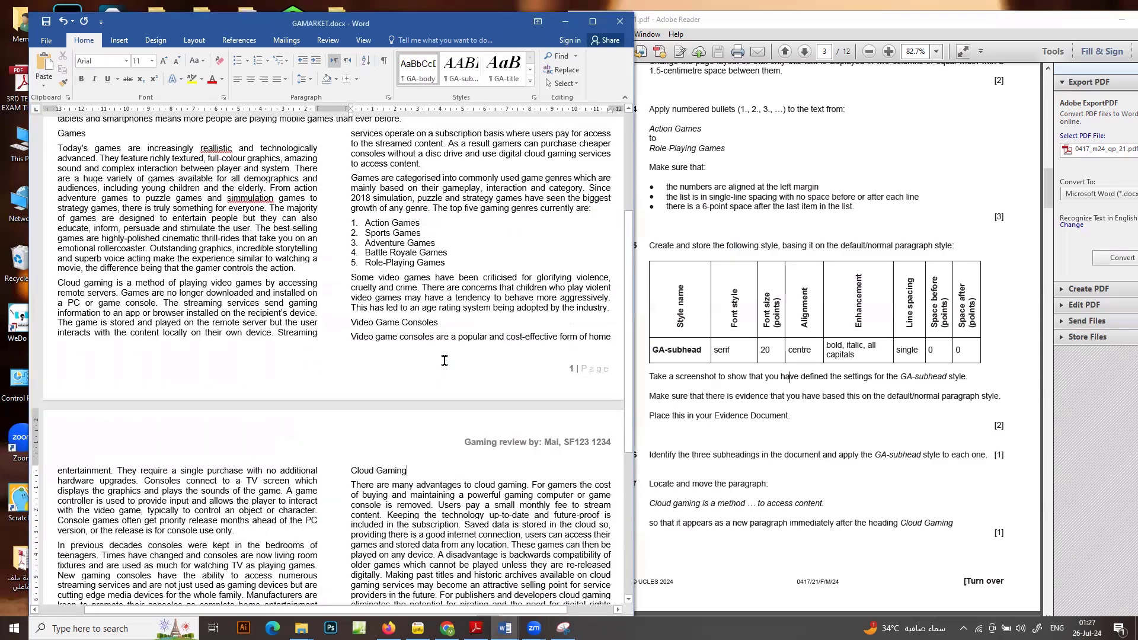
pyautogui.scroll(2, 291, 329)
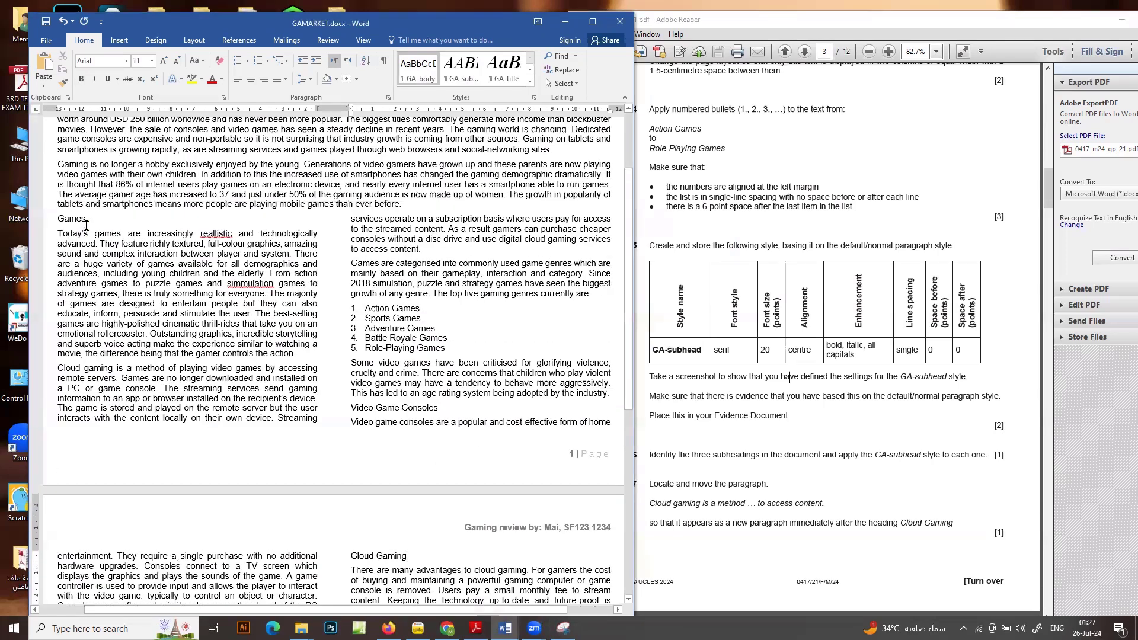
pyautogui.doubleClick(74, 218)
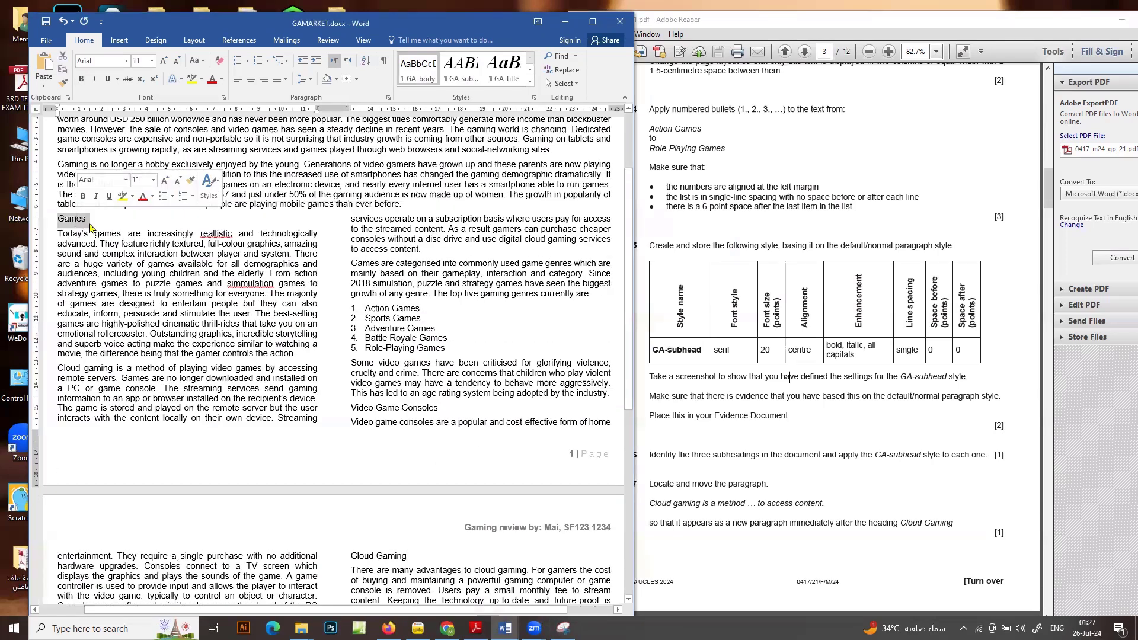
pyautogui.click(455, 83)
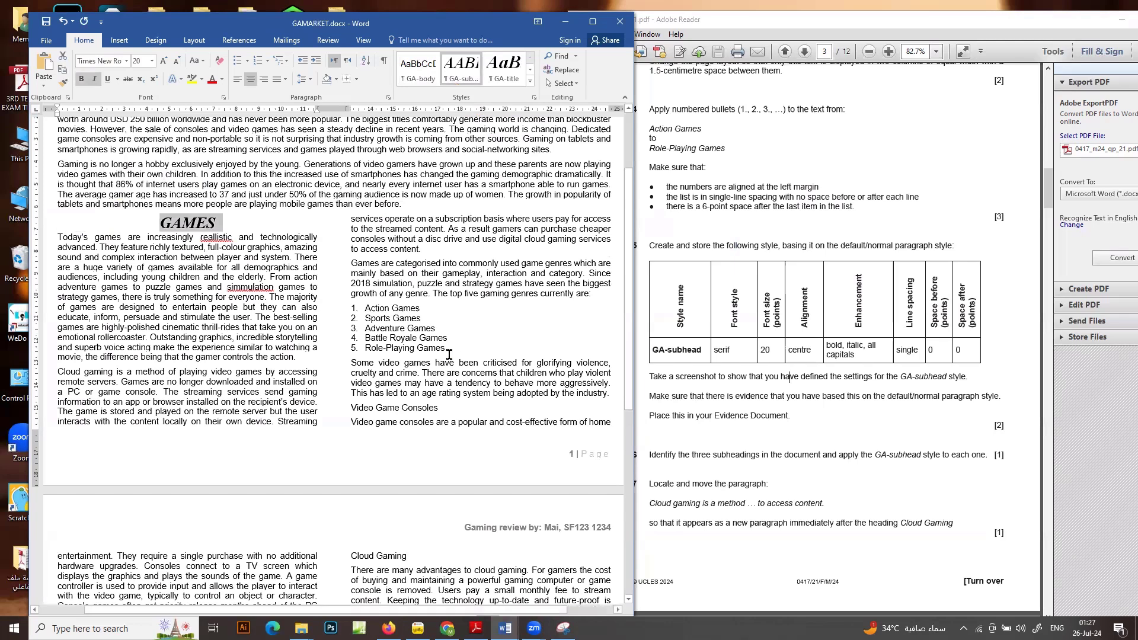
# Apply the GA-subhead style to the Video Game Consoles and Cloud Gaming subheadings
pyautogui.moveTo(442, 408); pyautogui.dragTo(351, 407)
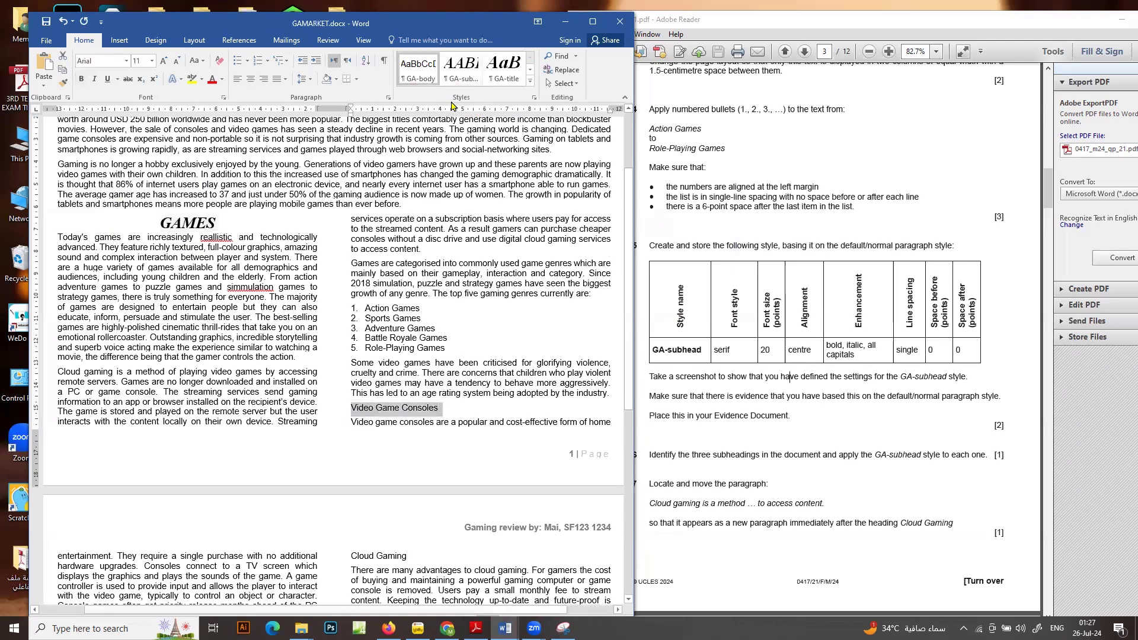
pyautogui.click(468, 67)
pyautogui.scroll(-4, 415, 356)
pyautogui.moveTo(409, 442); pyautogui.dragTo(350, 443)
pyautogui.click(467, 72)
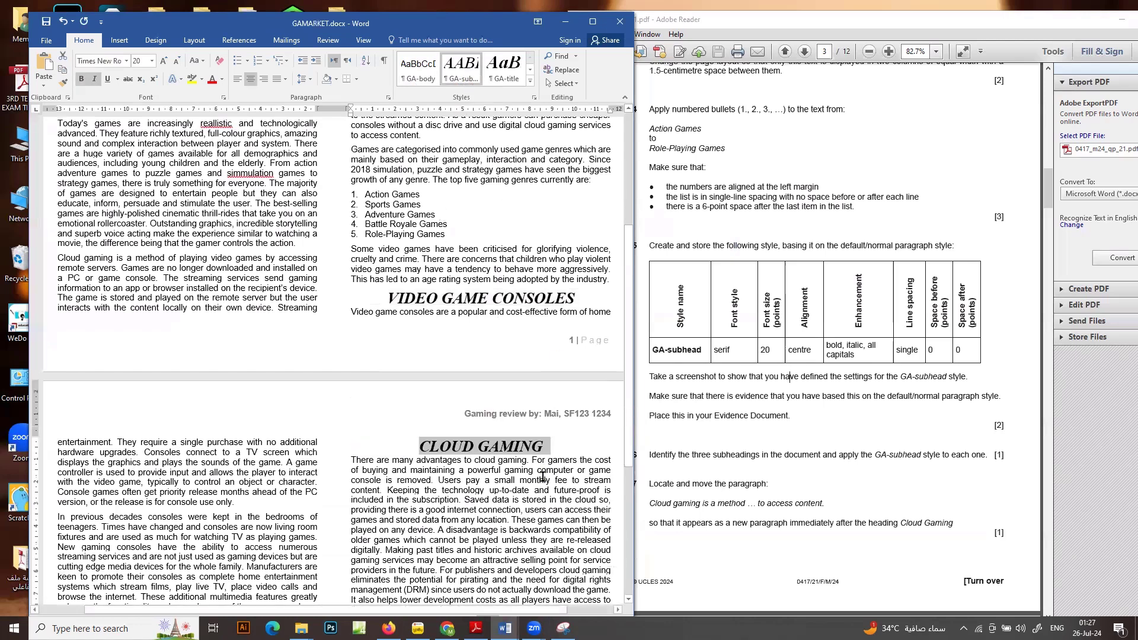
pyautogui.scroll(4, 297, 329)
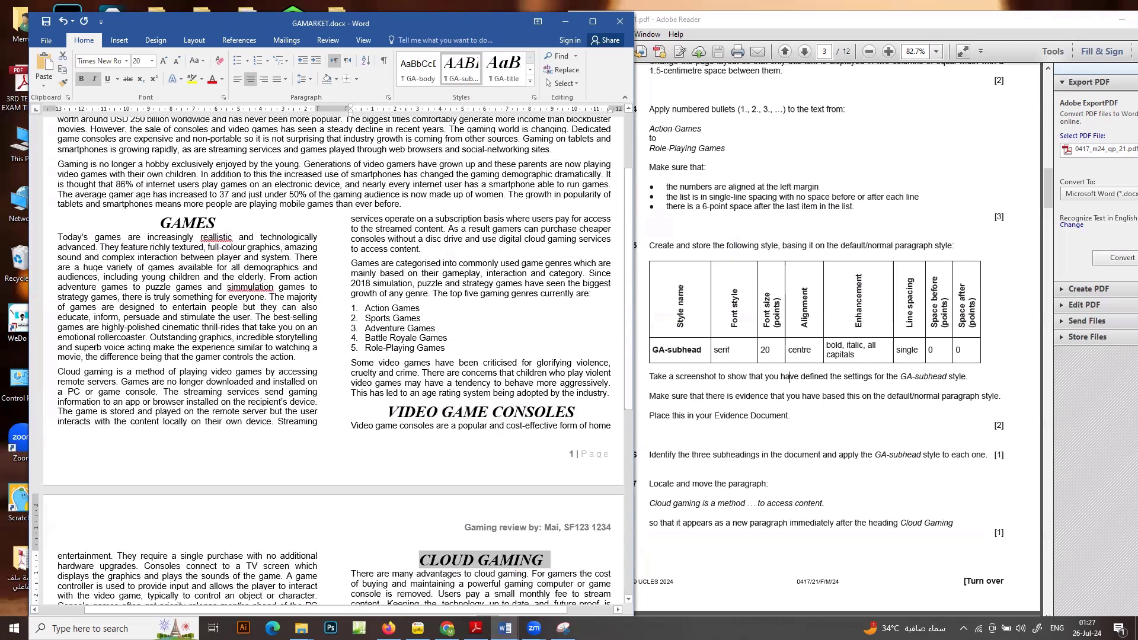
pyautogui.click(148, 129)
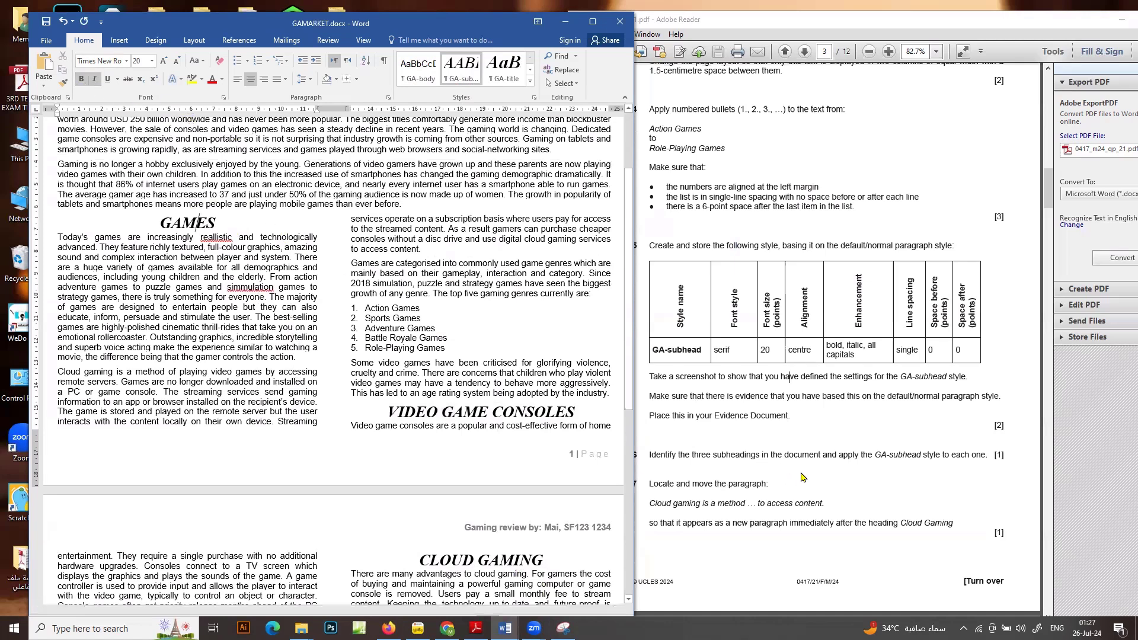
# Read step 7 of the question paper and cut the paragraph "Cloud gaming is a method … to access content." from the Games section
pyautogui.scroll(-2, 801, 477)
pyautogui.click(775, 436)
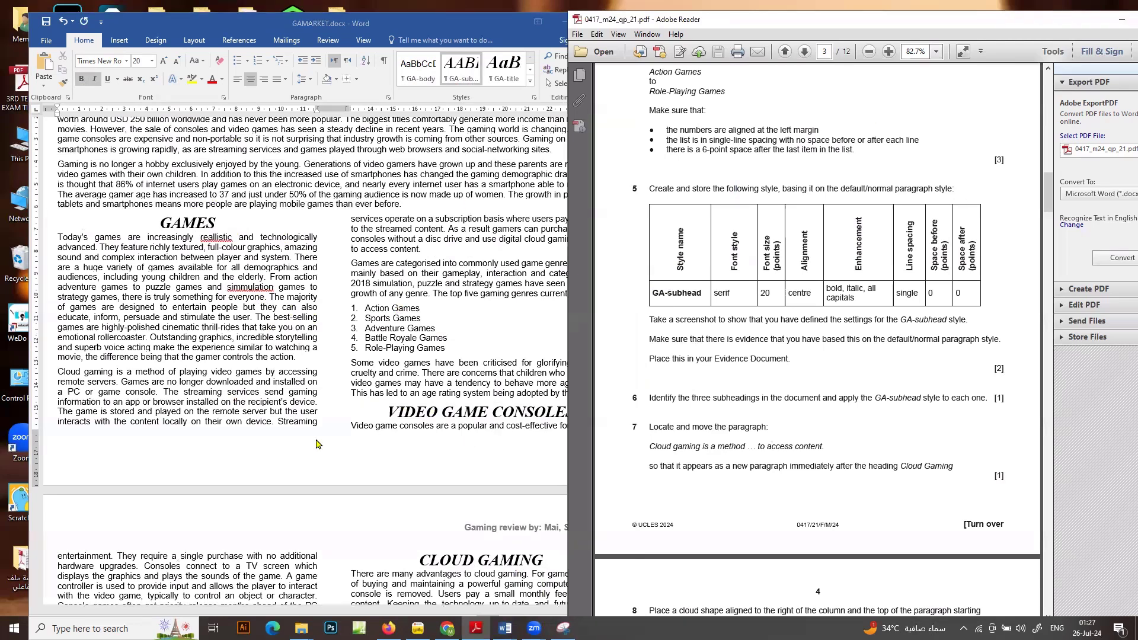
pyautogui.click(60, 371)
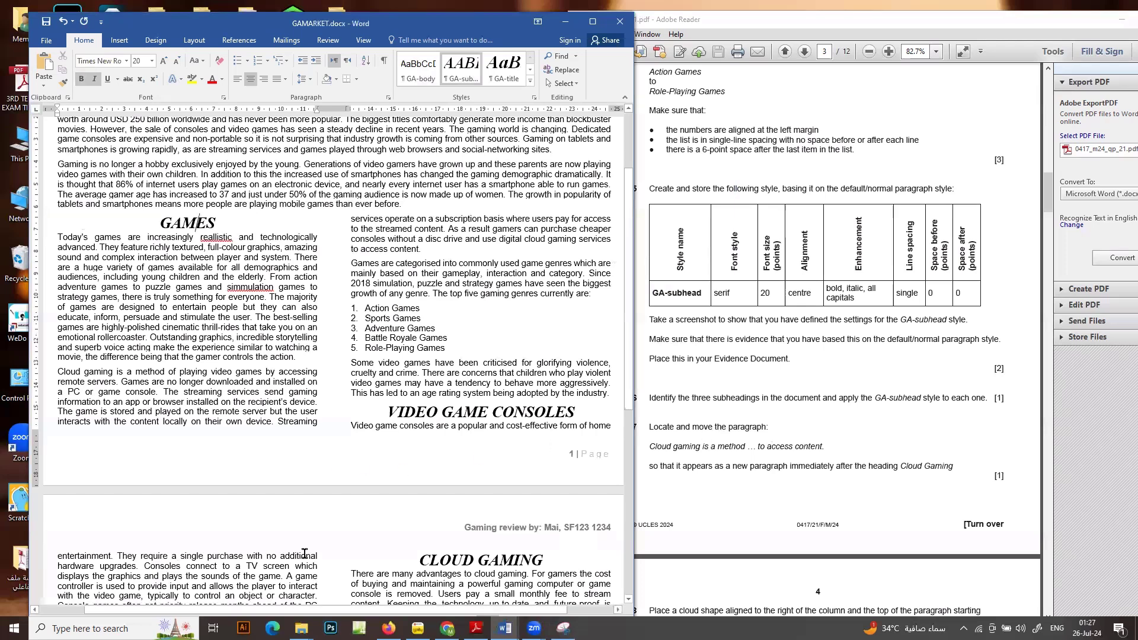
pyautogui.scroll(-3, 304, 553)
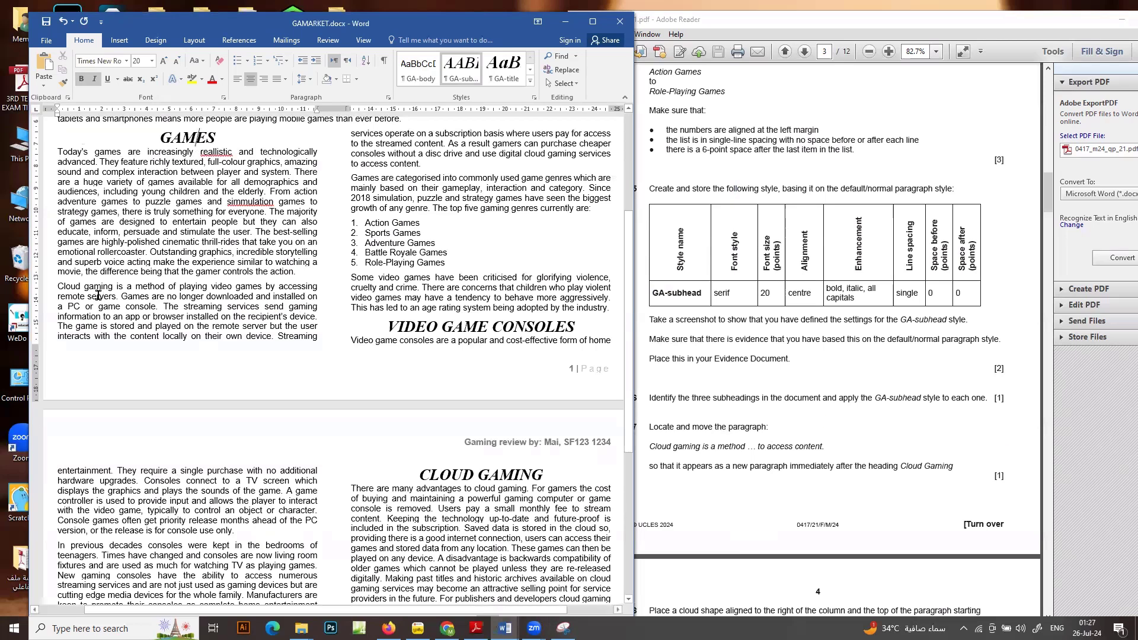
pyautogui.scroll(1, 236, 286)
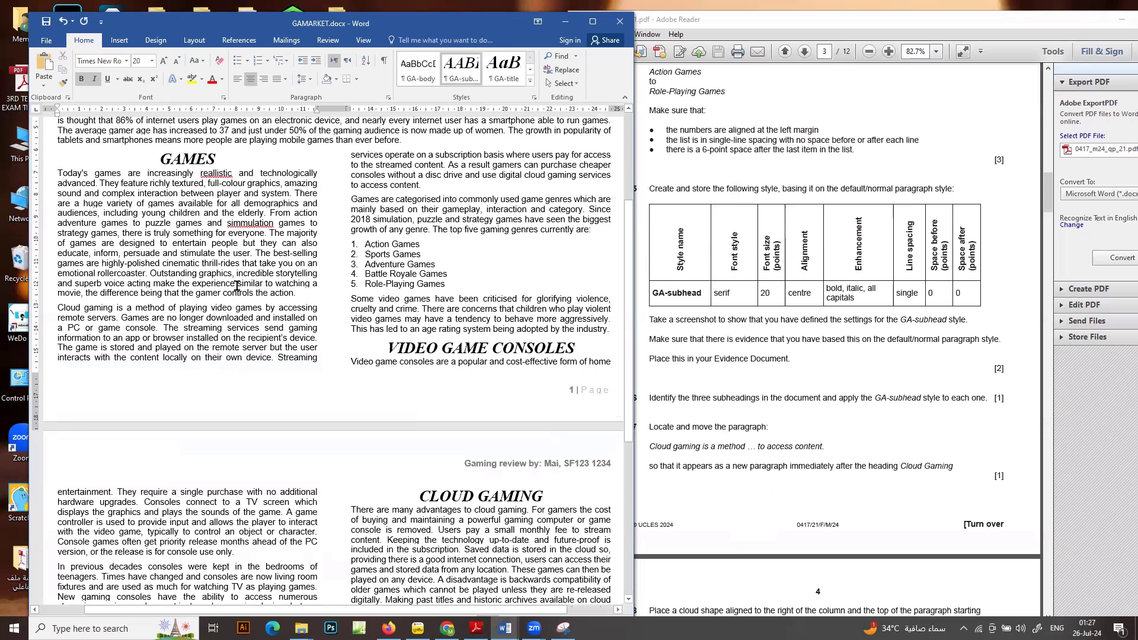
pyautogui.click(417, 183)
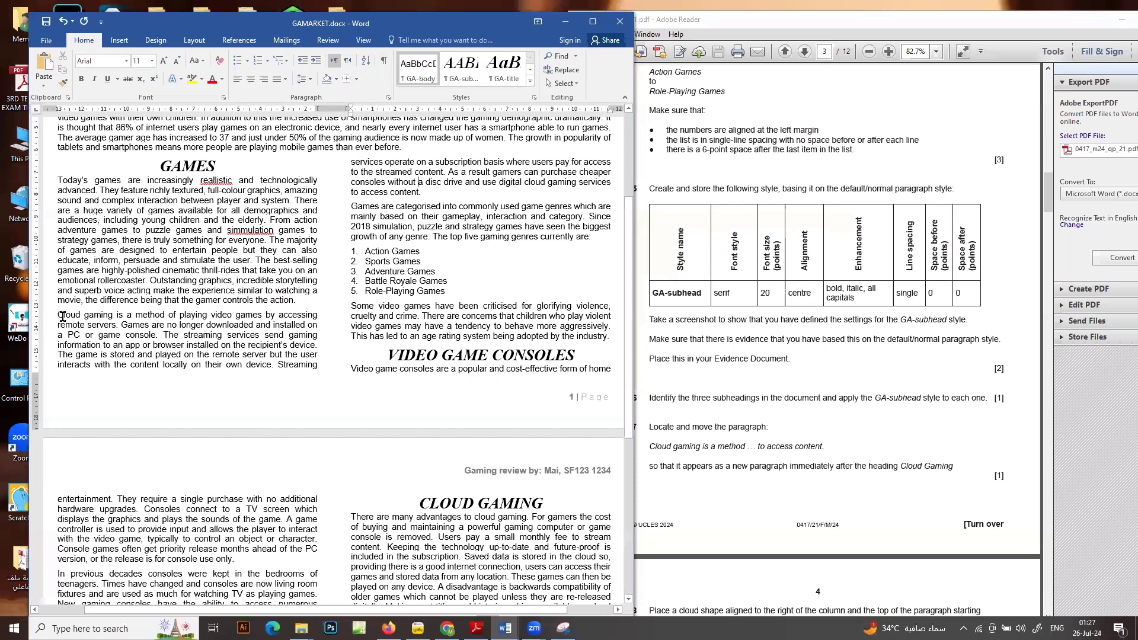
pyautogui.moveTo(62, 316); pyautogui.dragTo(421, 192)
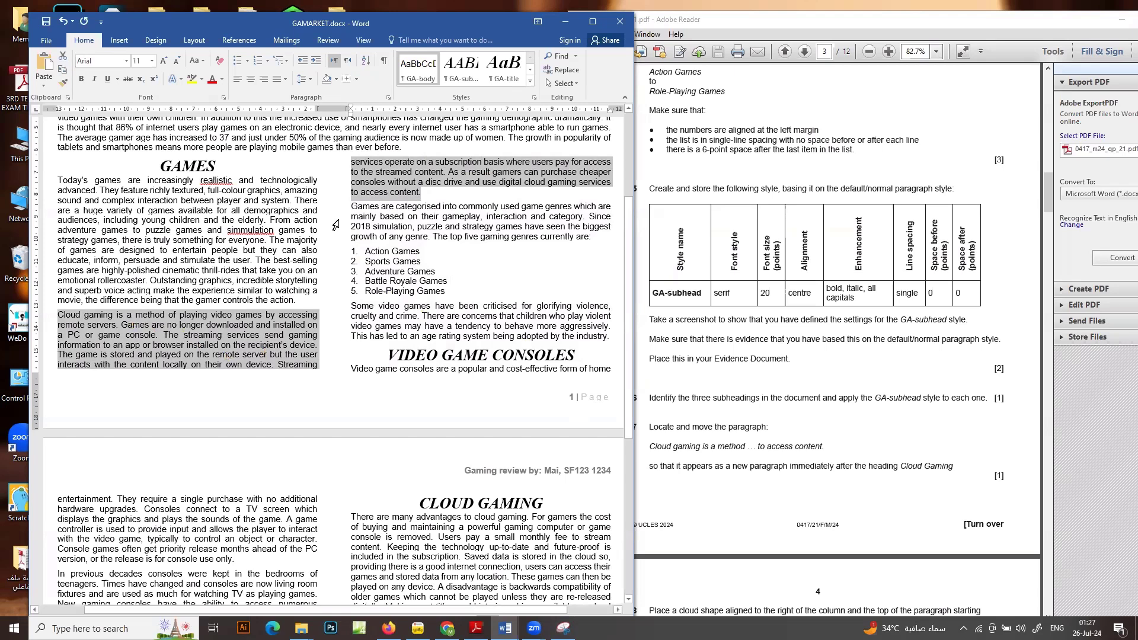
pyautogui.hotkey('ctrl', 'x')
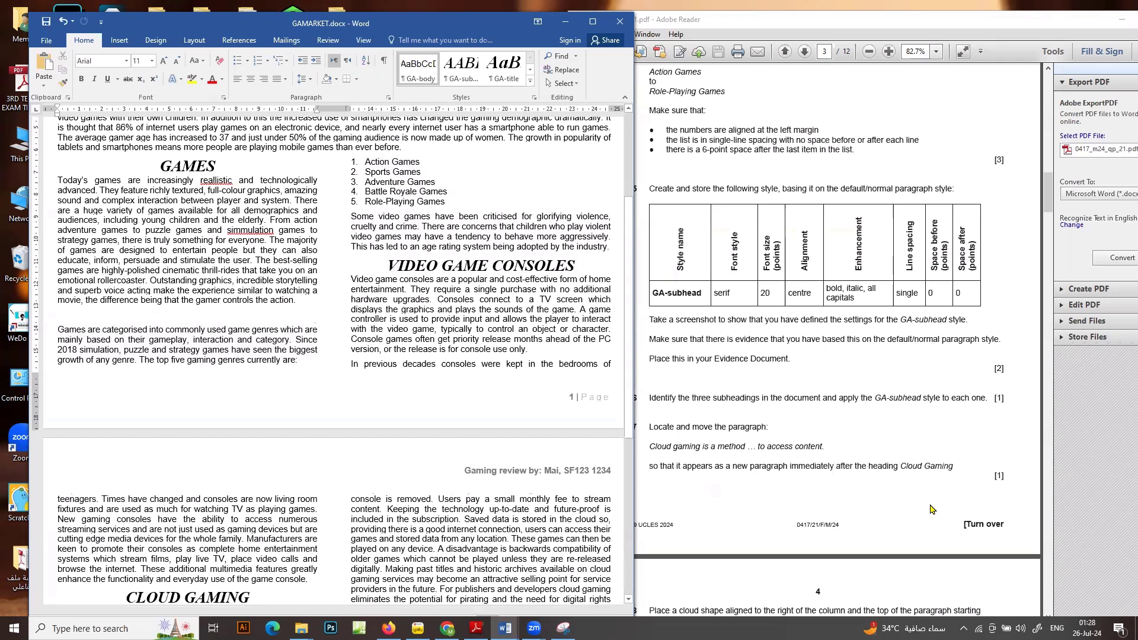
# Paste the cut paragraph directly below the Cloud Gaming heading and split it from the paragraph starting "There are many advantages"
pyautogui.scroll(-3, 336, 474)
pyautogui.scroll(-1, 336, 474)
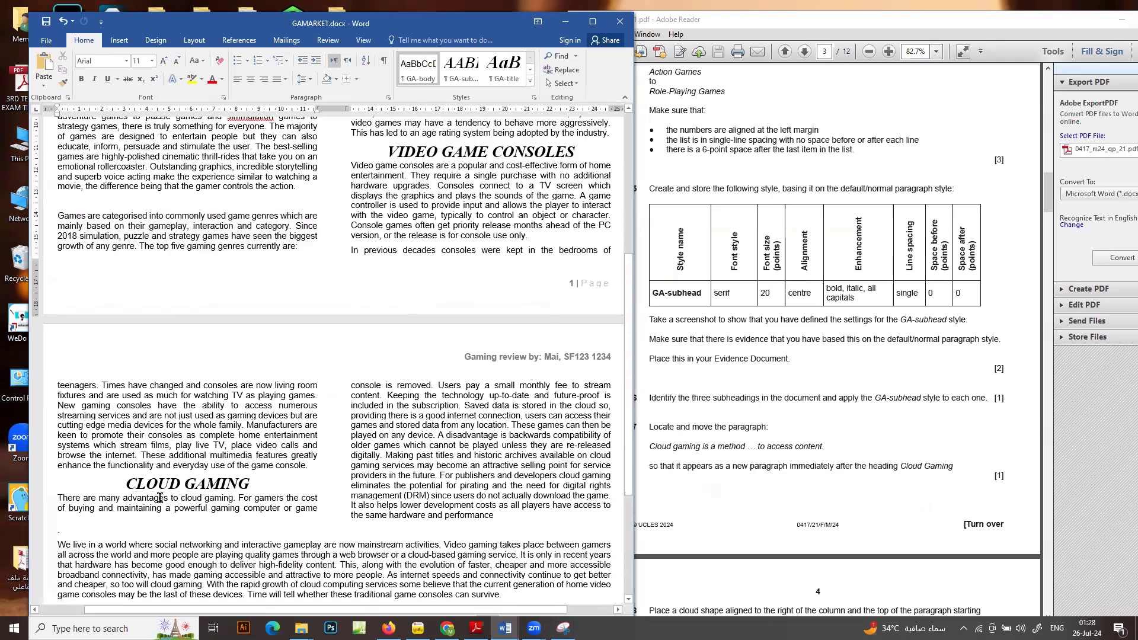
pyautogui.click(57, 496)
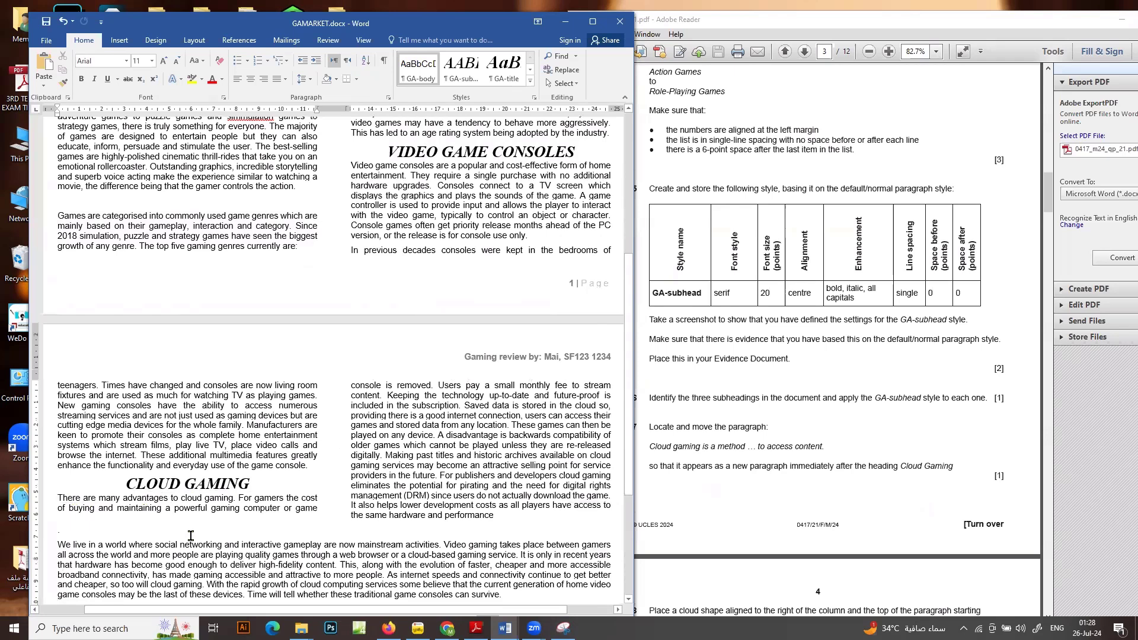
pyautogui.hotkey('ctrl', 'v')
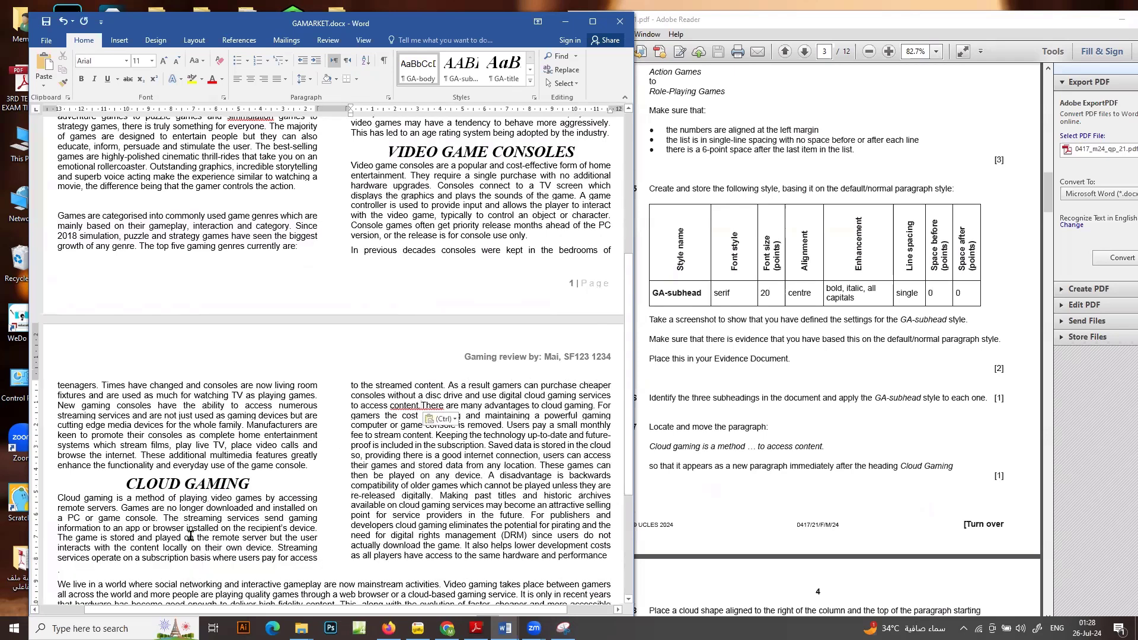
pyautogui.scroll(-1, 190, 536)
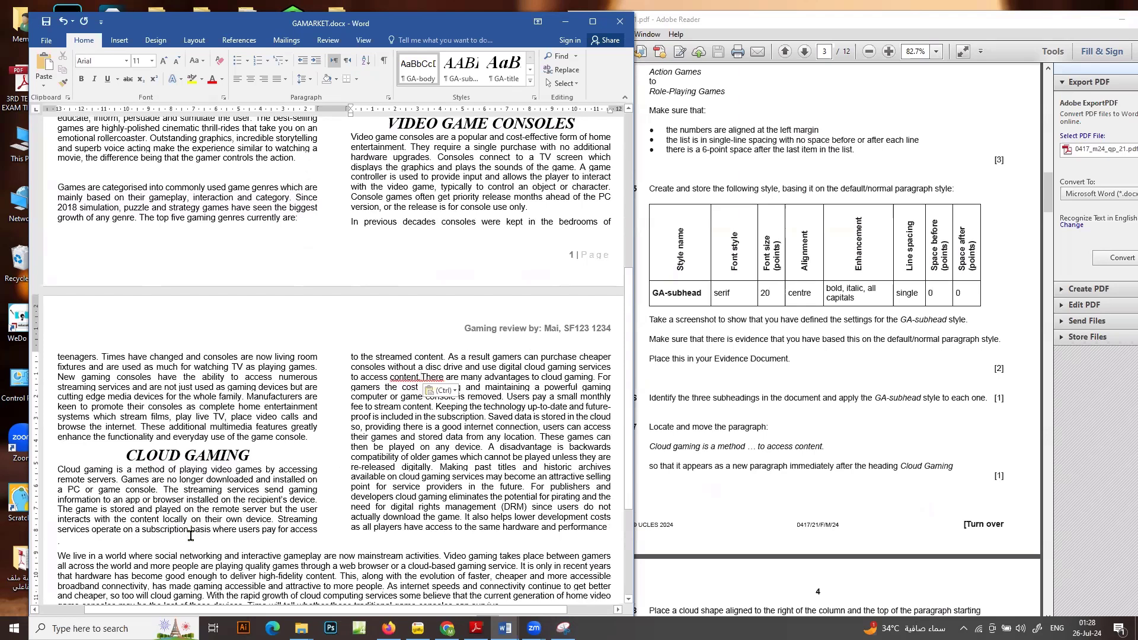
pyautogui.press('Return')
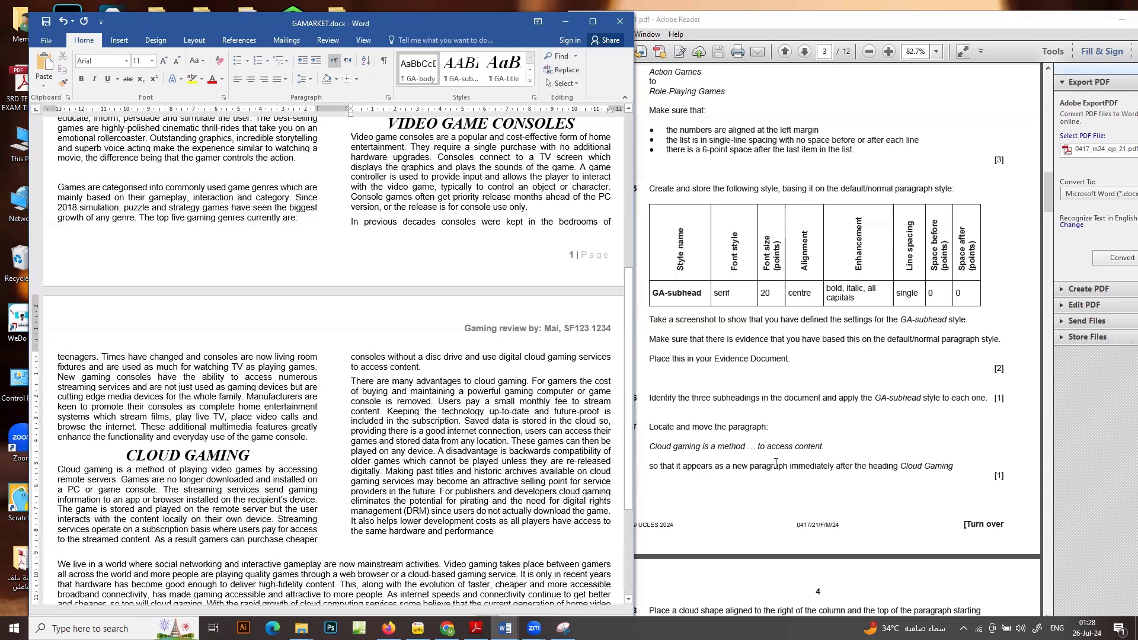
# Read step 8 of the question paper and draw a cloud shape about 5.6 cm wide and 4.1 cm high over the "There are many advantages" paragraph
pyautogui.scroll(-3, 783, 472)
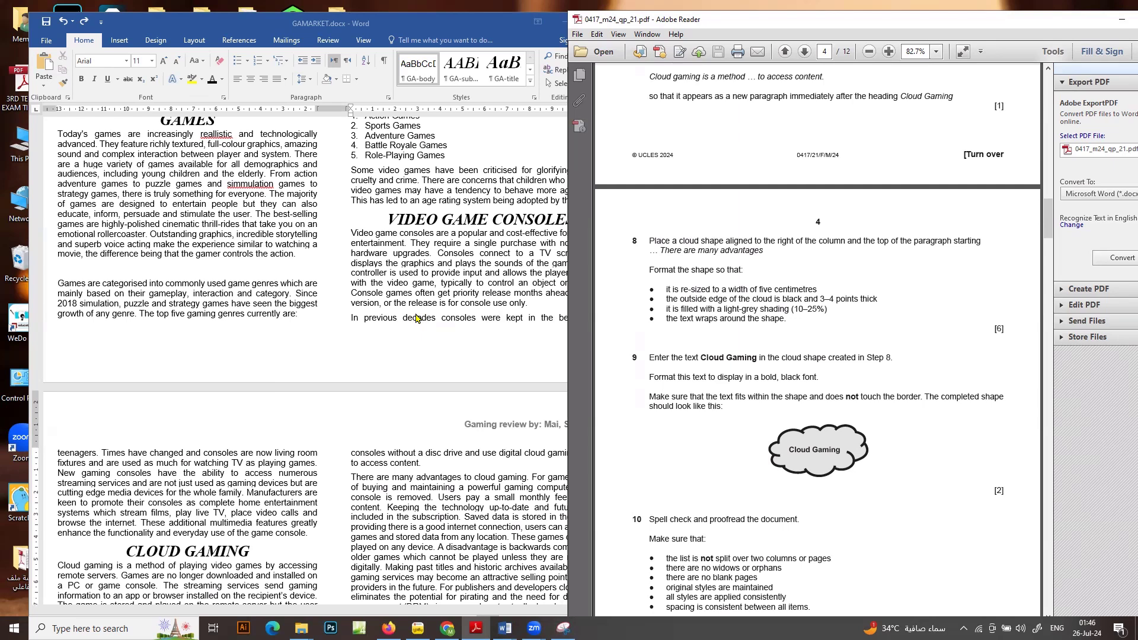
pyautogui.click(375, 479)
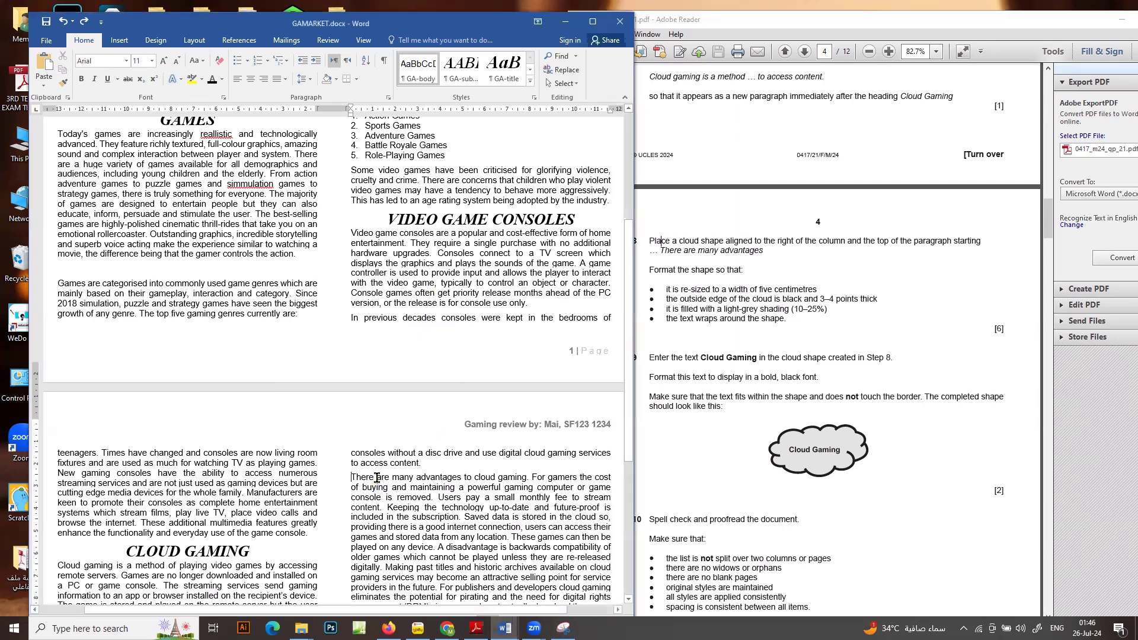
pyautogui.scroll(-2, 376, 478)
pyautogui.scroll(-2, 383, 472)
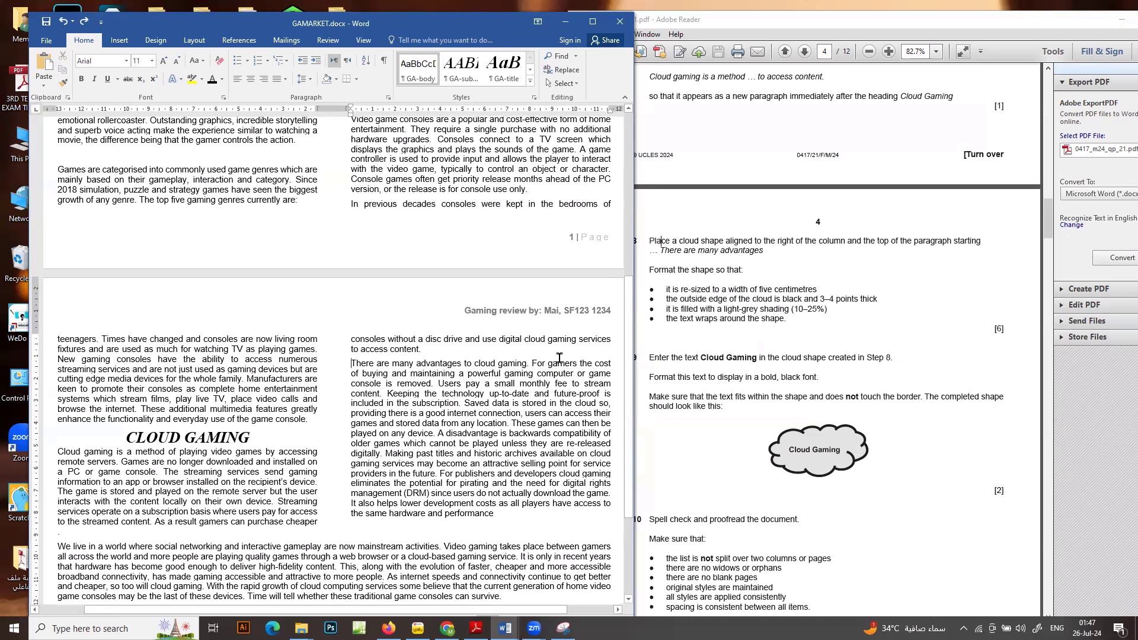
pyautogui.click(124, 45)
pyautogui.click(154, 84)
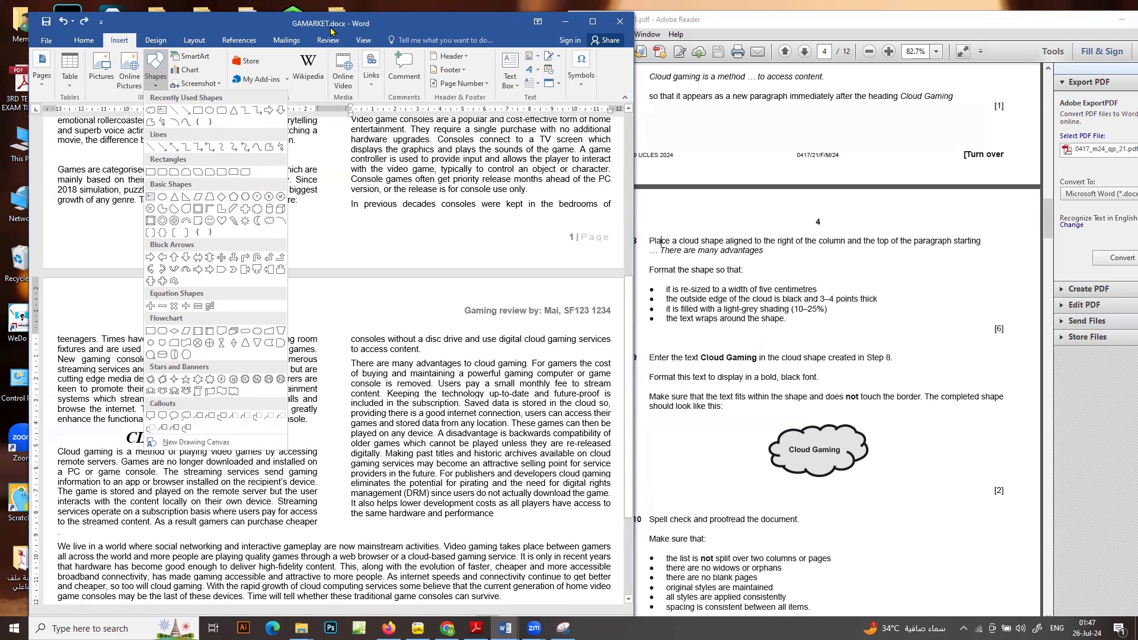
pyautogui.click(268, 221)
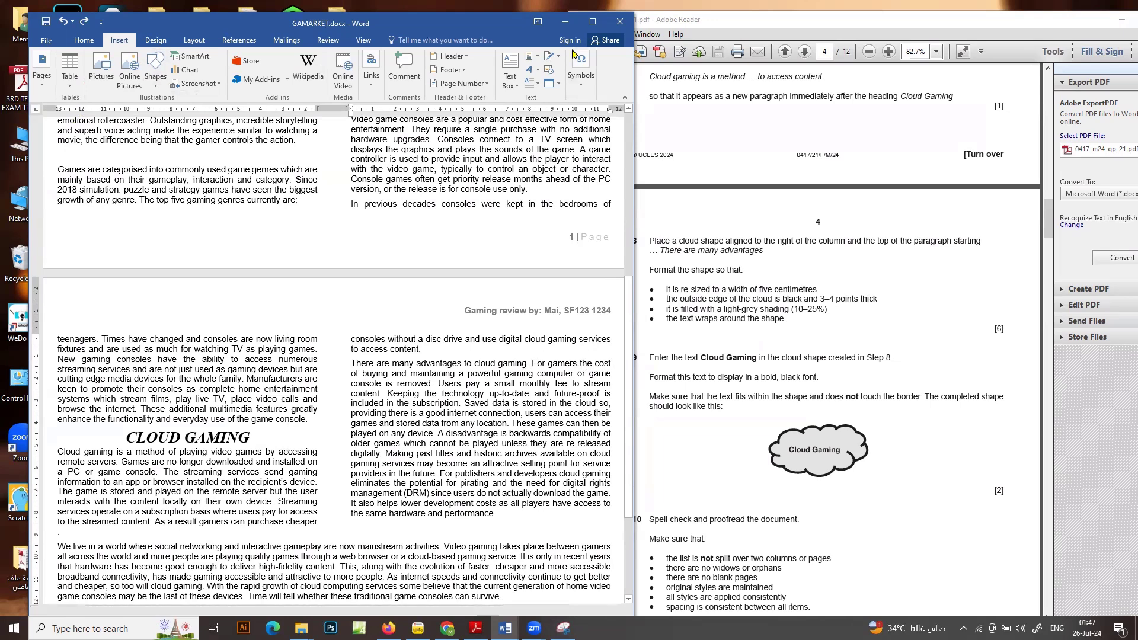
pyautogui.doubleClick(442, 23)
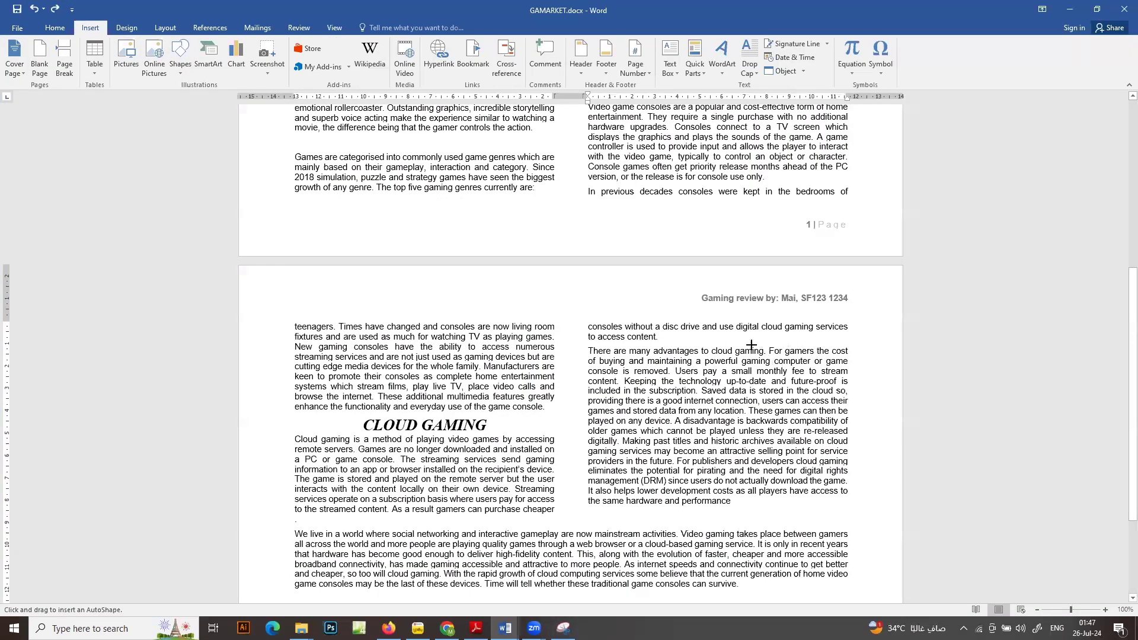
pyautogui.moveTo(751, 346)
pyautogui.mouseDown()
pyautogui.moveTo(834, 392)
pyautogui.moveTo(876, 436)
pyautogui.mouseUp()
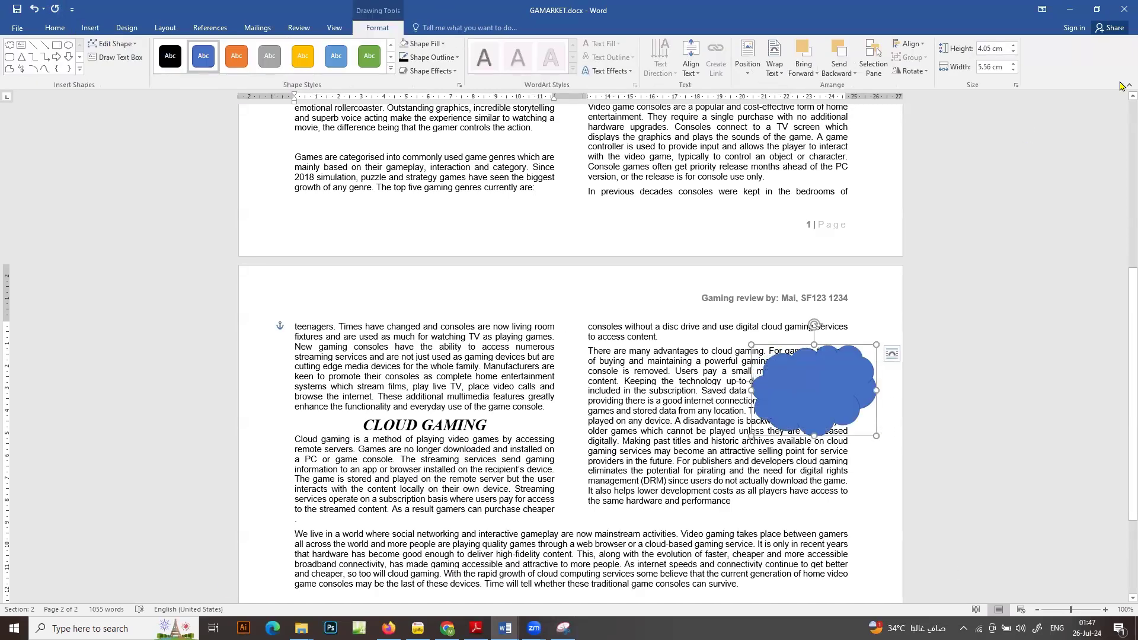
pyautogui.click(1098, 9)
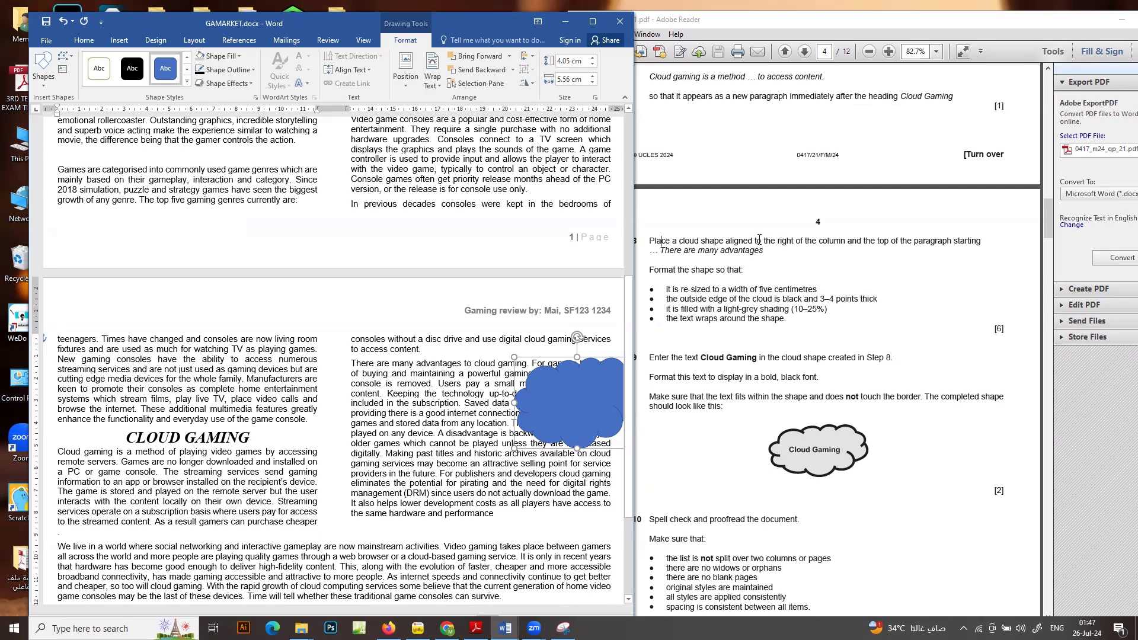
# Widen the document window to show the whole cloud and set the shape's text wrapping to Square
pyautogui.click(451, 395)
pyautogui.click(604, 396)
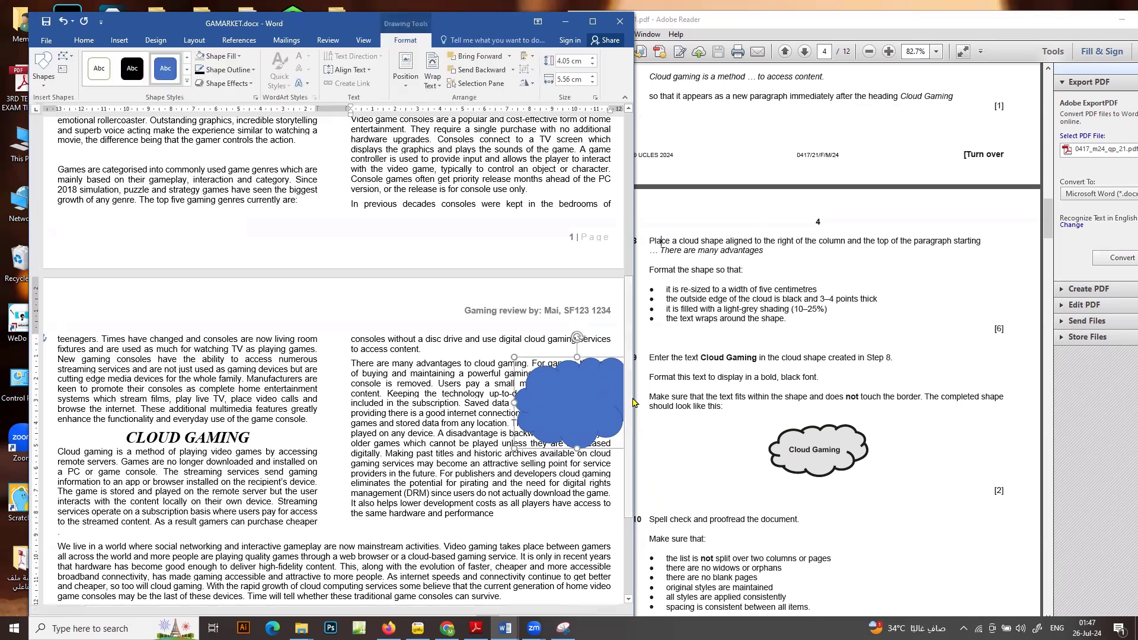
pyautogui.moveTo(662, 398); pyautogui.dragTo(712, 398)
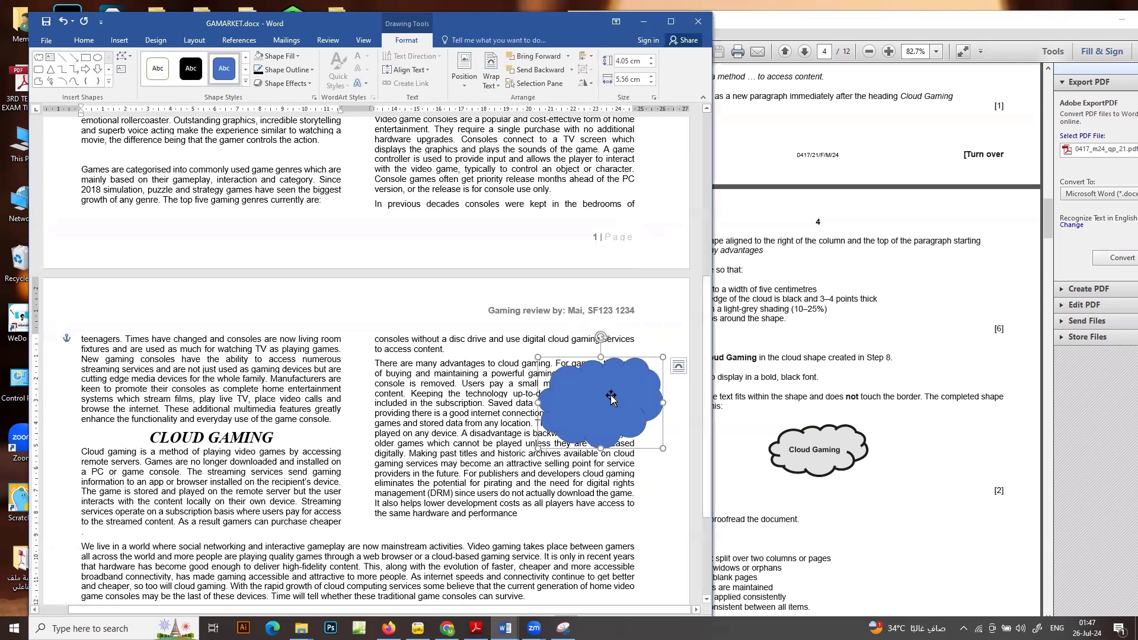
pyautogui.click(679, 366)
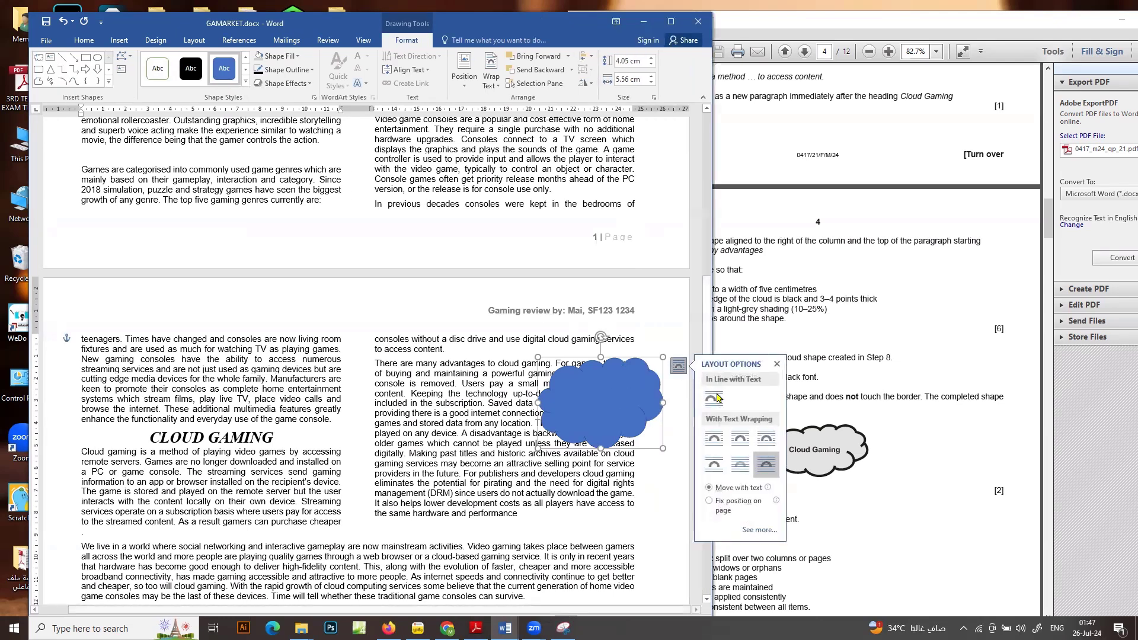
pyautogui.click(714, 439)
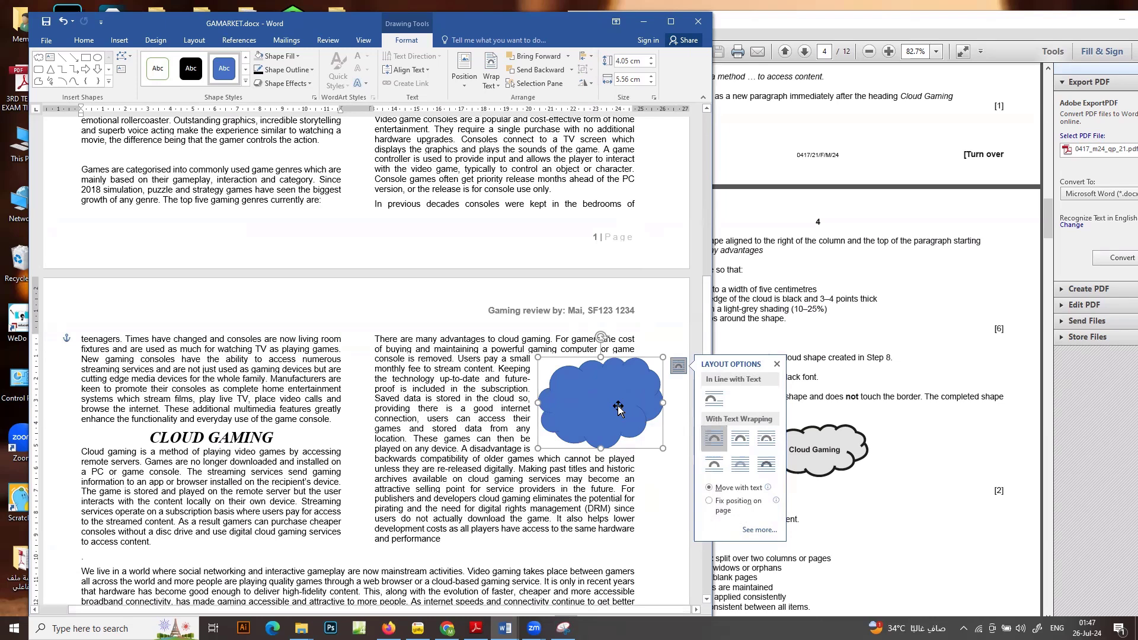
# Set the cloud's width to 5 cm and align it with the column's right edge and the top of the "There are many advantages" paragraph
pyautogui.click(651, 83)
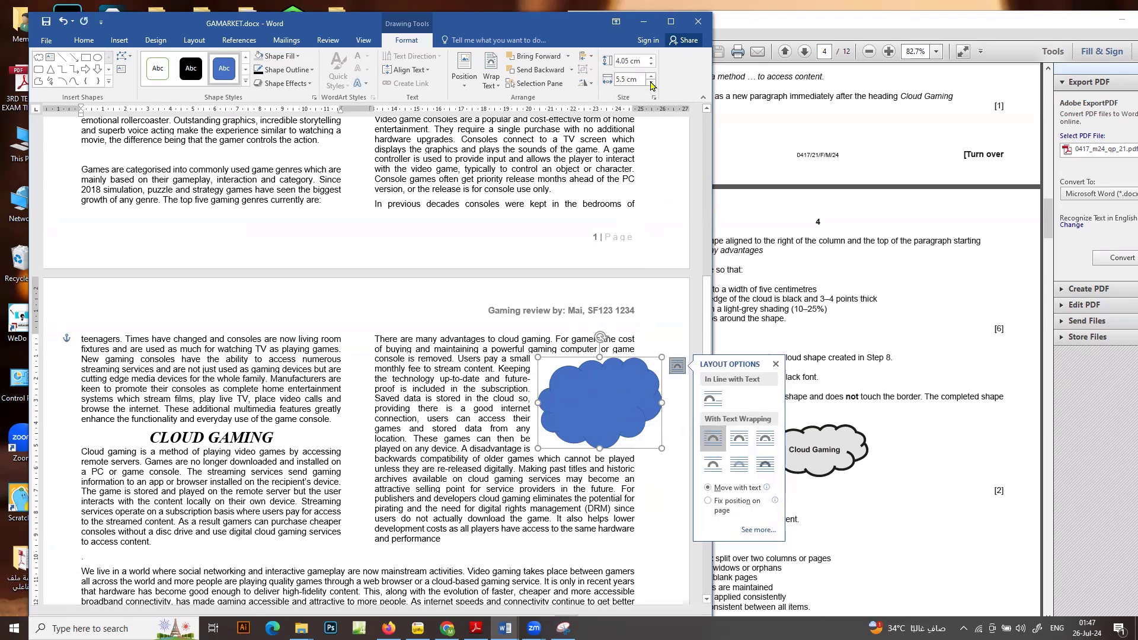
pyautogui.click(651, 83)
pyautogui.click(652, 83)
pyautogui.click(652, 83)
pyautogui.click(651, 83)
pyautogui.click(651, 83)
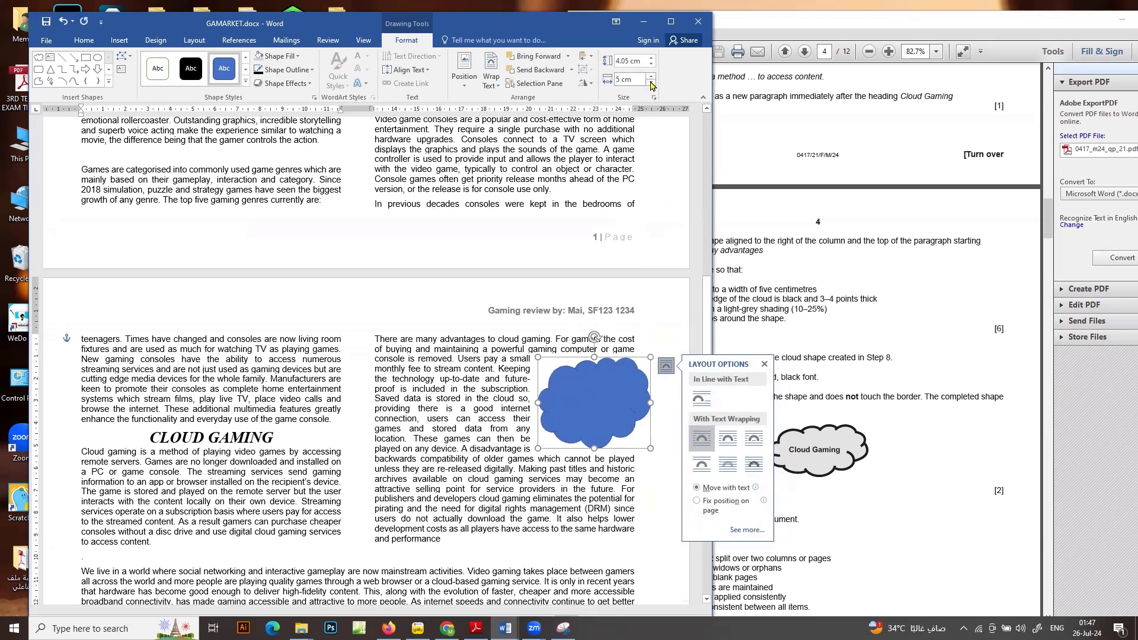
pyautogui.moveTo(593, 388); pyautogui.dragTo(573, 365)
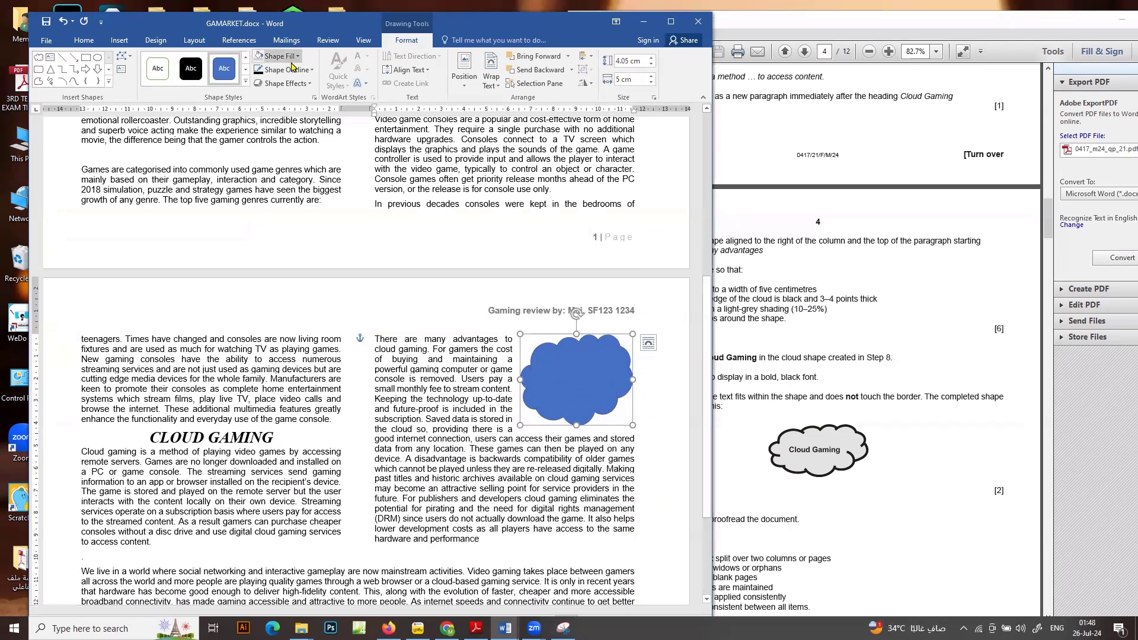
# Give the cloud shape a black 3 pt outline and a light-grey fill
pyautogui.click(312, 72)
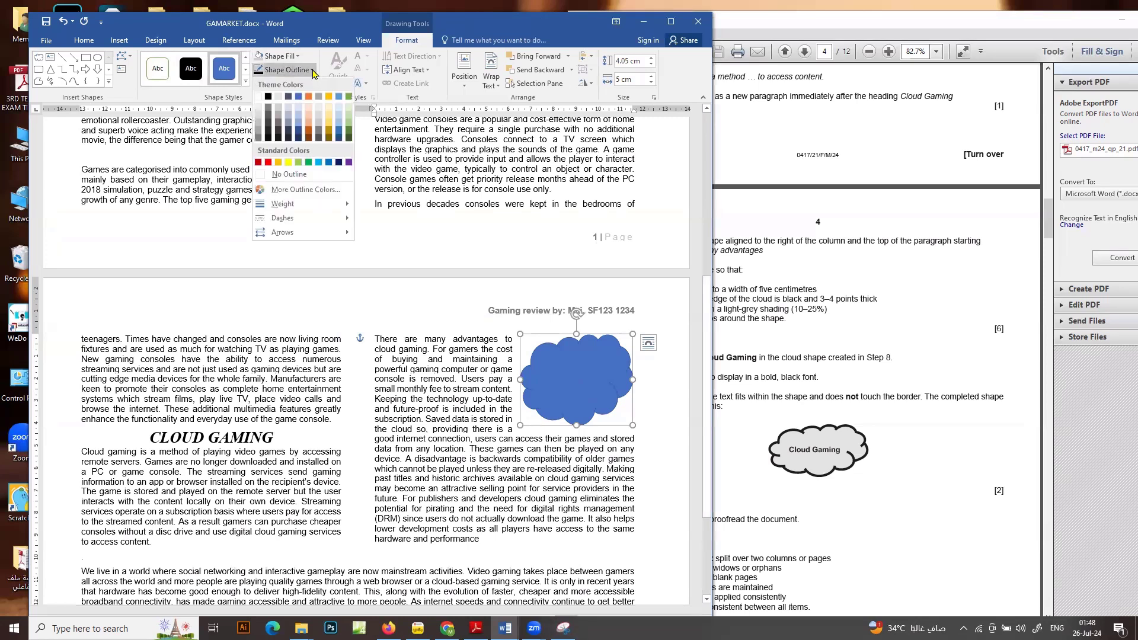
pyautogui.click(271, 99)
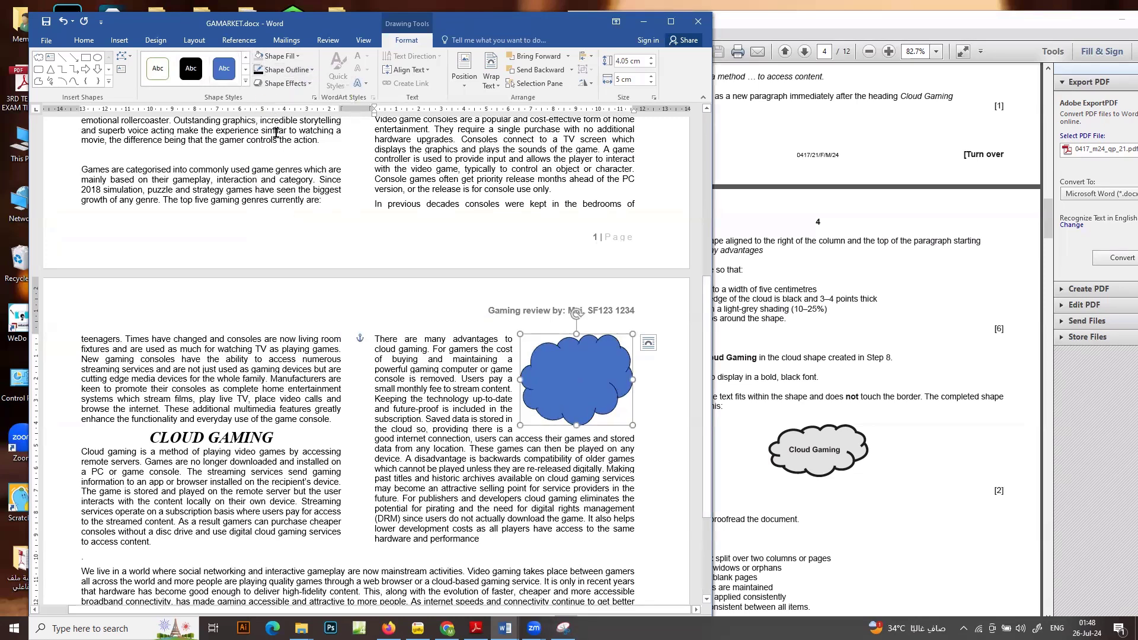
pyautogui.click(310, 71)
pyautogui.moveTo(296, 204)
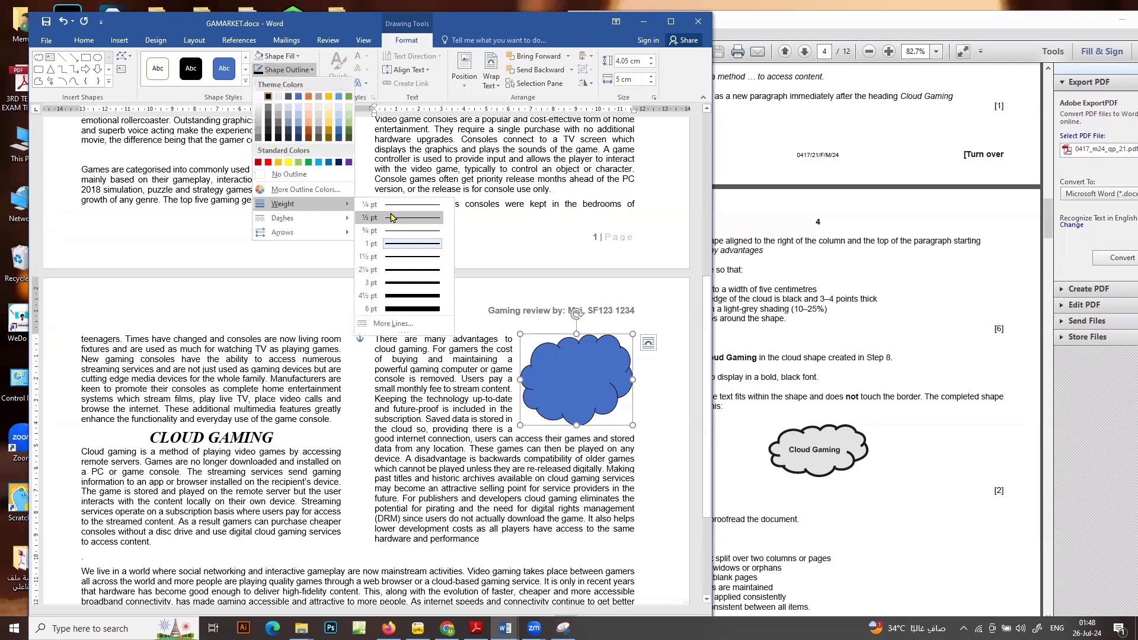
pyautogui.click(409, 283)
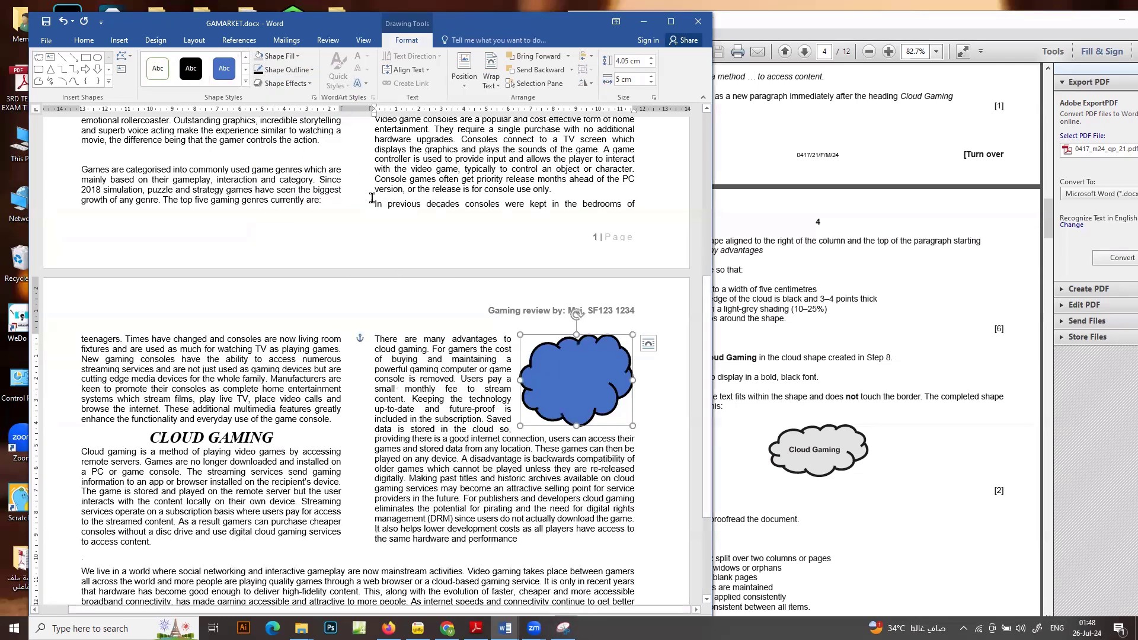
pyautogui.click(298, 56)
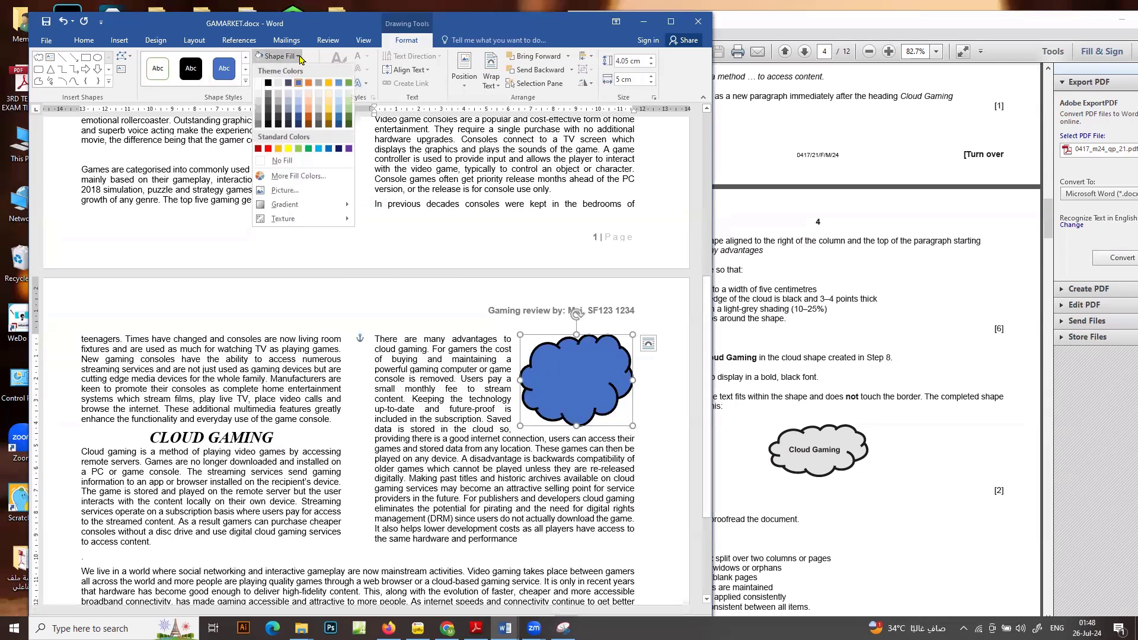
pyautogui.click(281, 95)
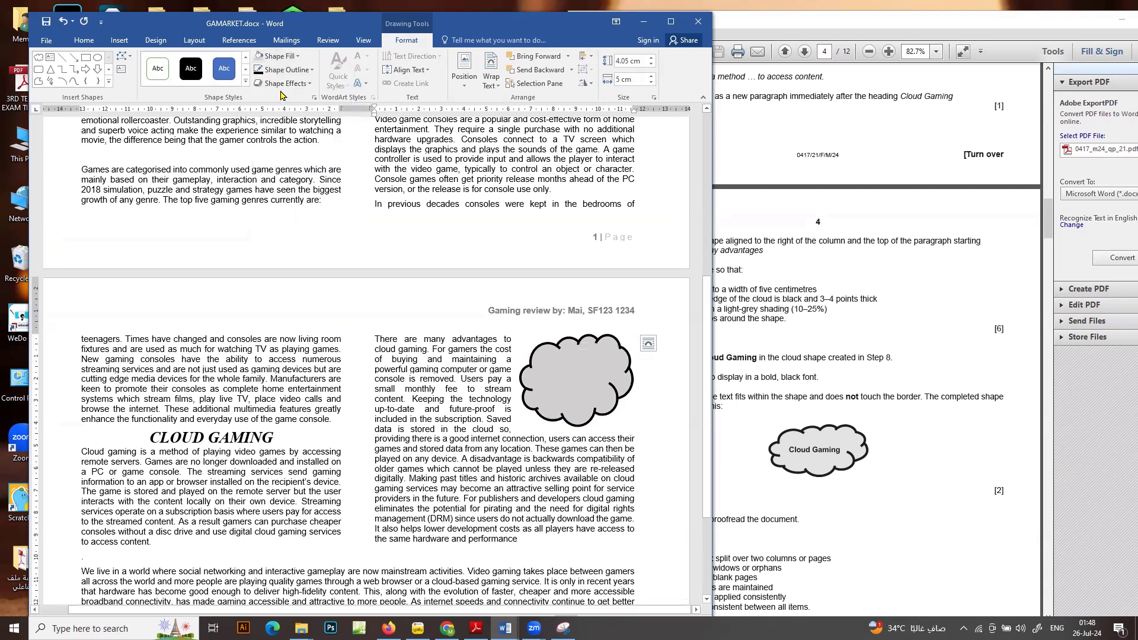
# Add the text Cloud Gaming inside the cloud shape
pyautogui.rightClick(569, 383)
pyautogui.click(618, 438)
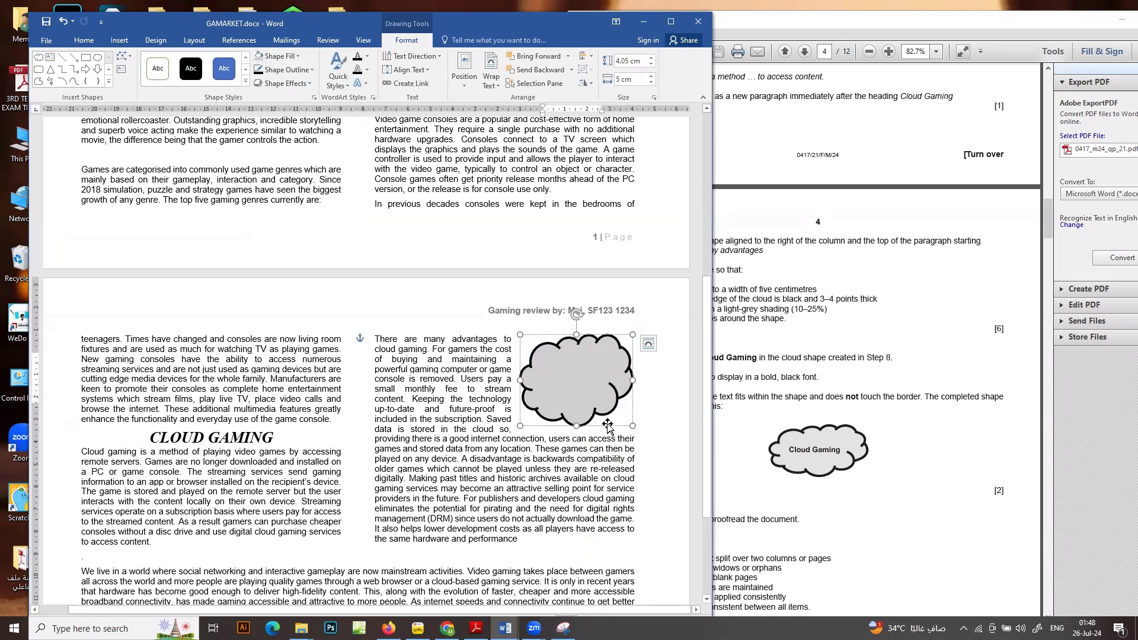
pyautogui.write('C')
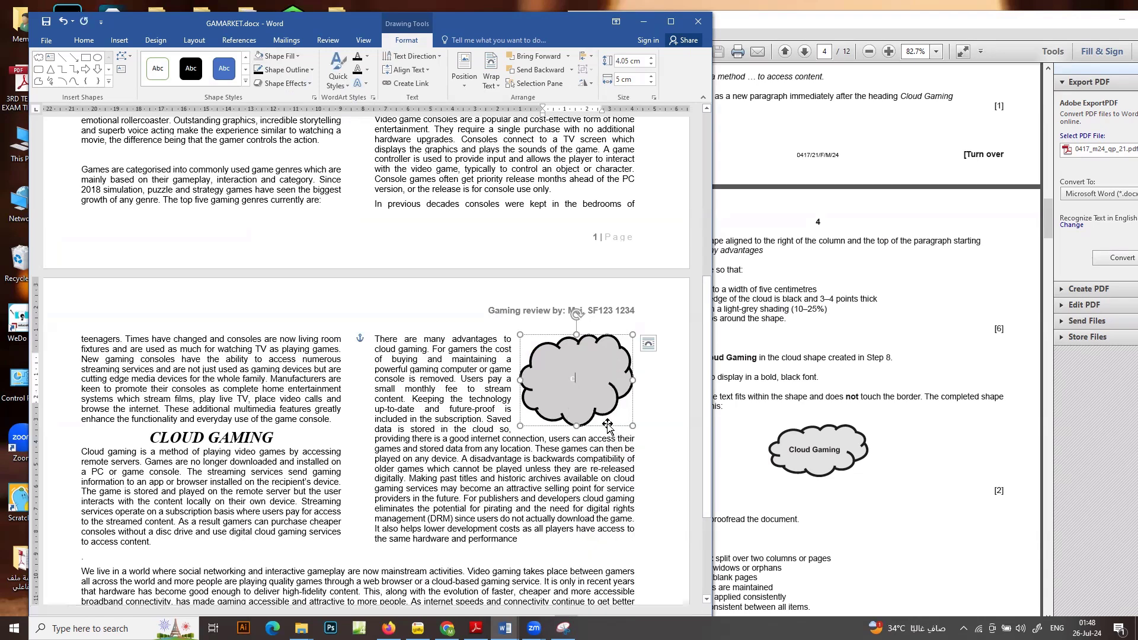
pyautogui.write('loud Gaming')
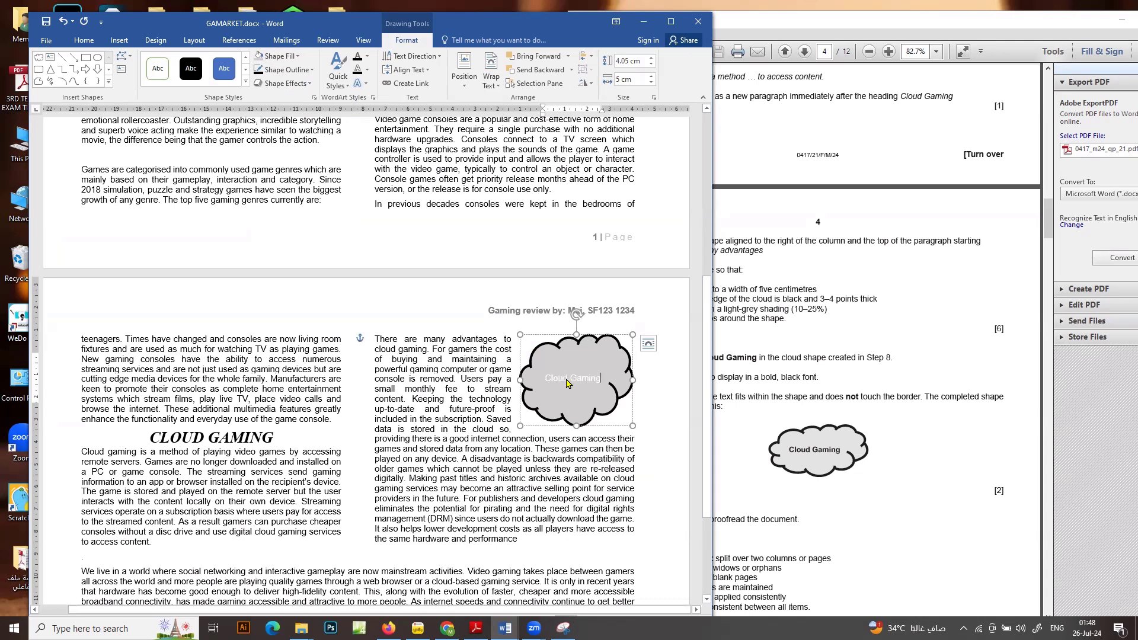
# Format the Cloud Gaming text in the cloud shape with a bold, black font
pyautogui.tripleClick(566, 383)
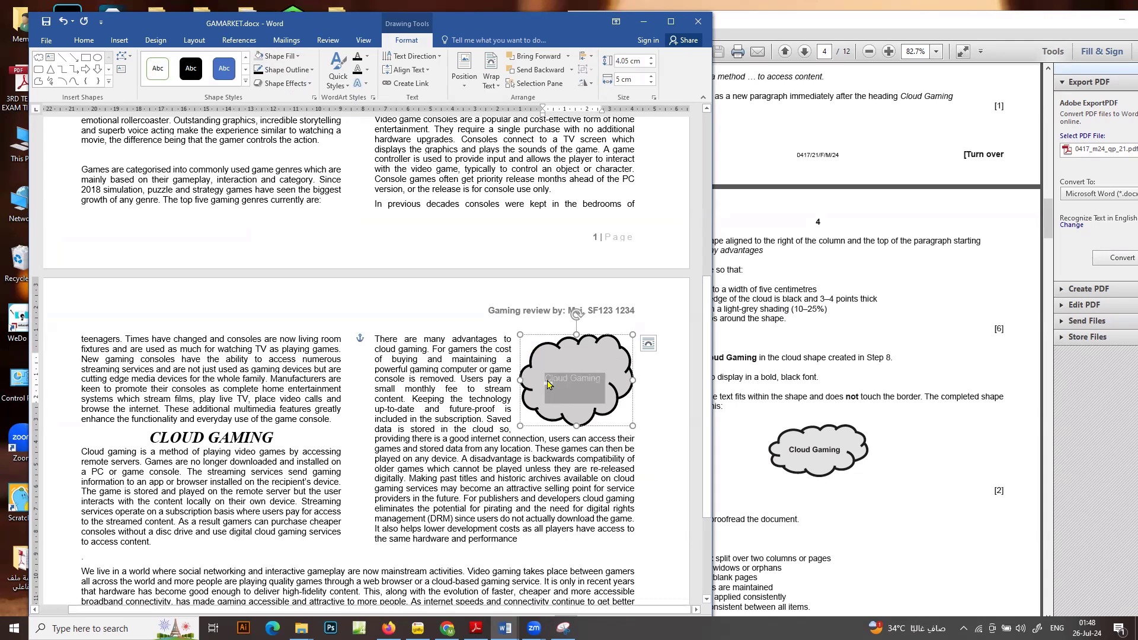
pyautogui.click(92, 45)
pyautogui.click(262, 79)
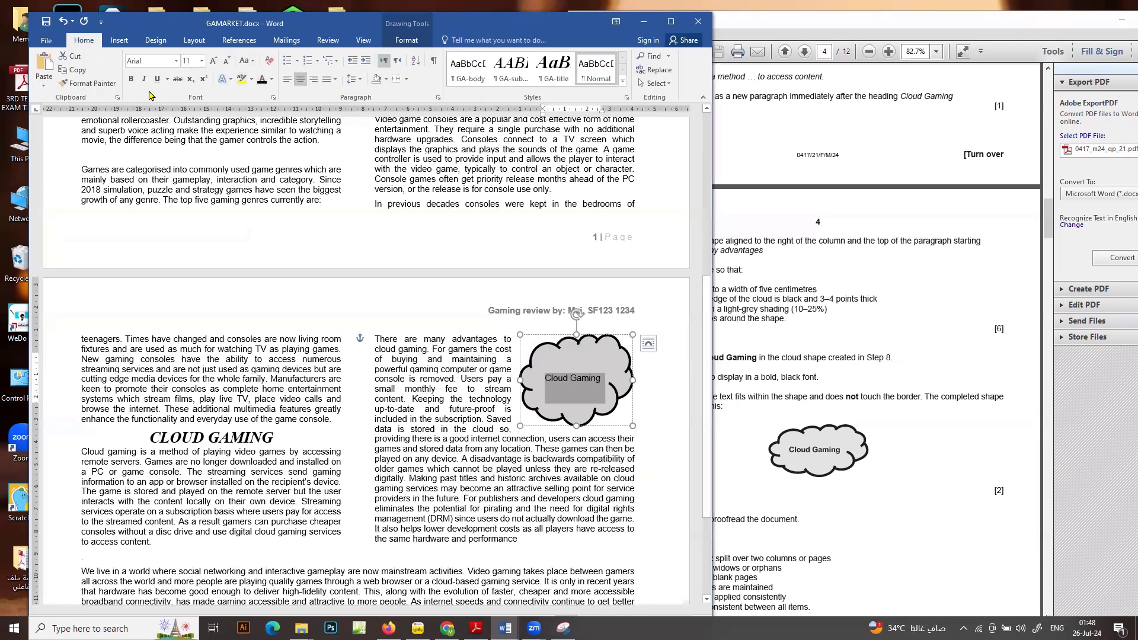
pyautogui.click(131, 78)
# Check step 9 of the question paper and reduce the cloud label's font size to 10 so it fits on one line
pyautogui.click(756, 504)
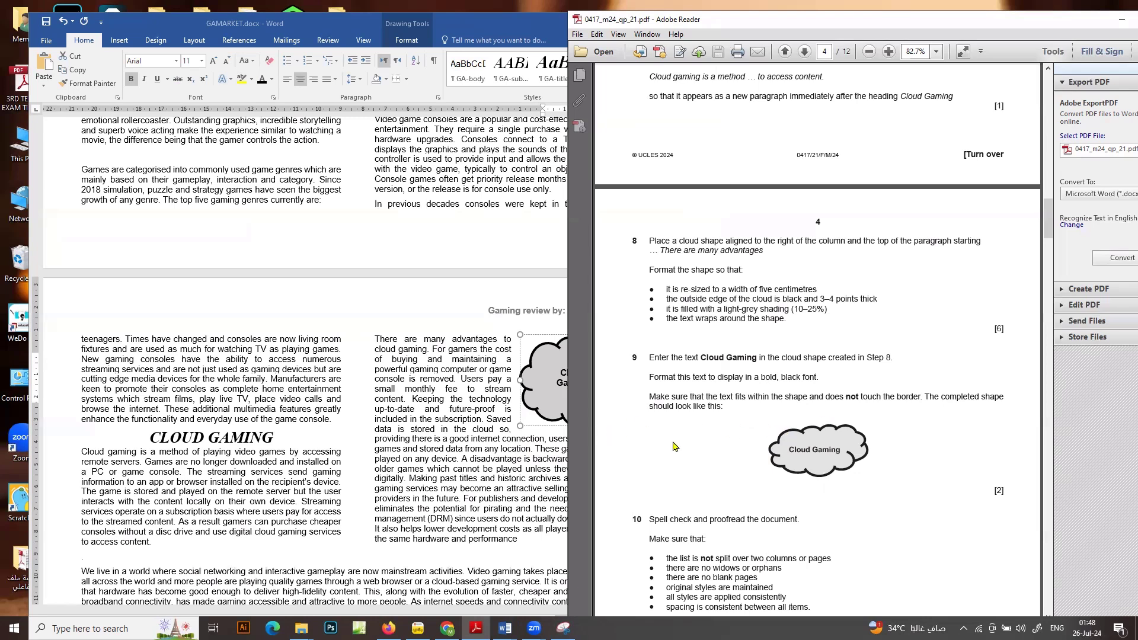
pyautogui.click(473, 462)
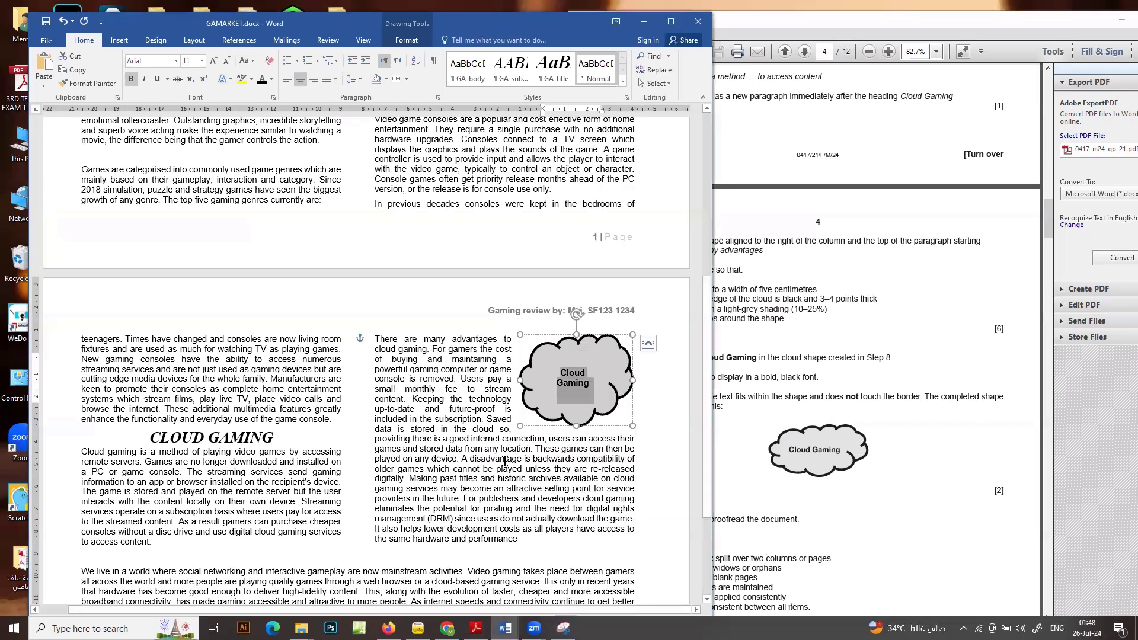
pyautogui.click(574, 384)
pyautogui.hotkey('ctrl', 'a')
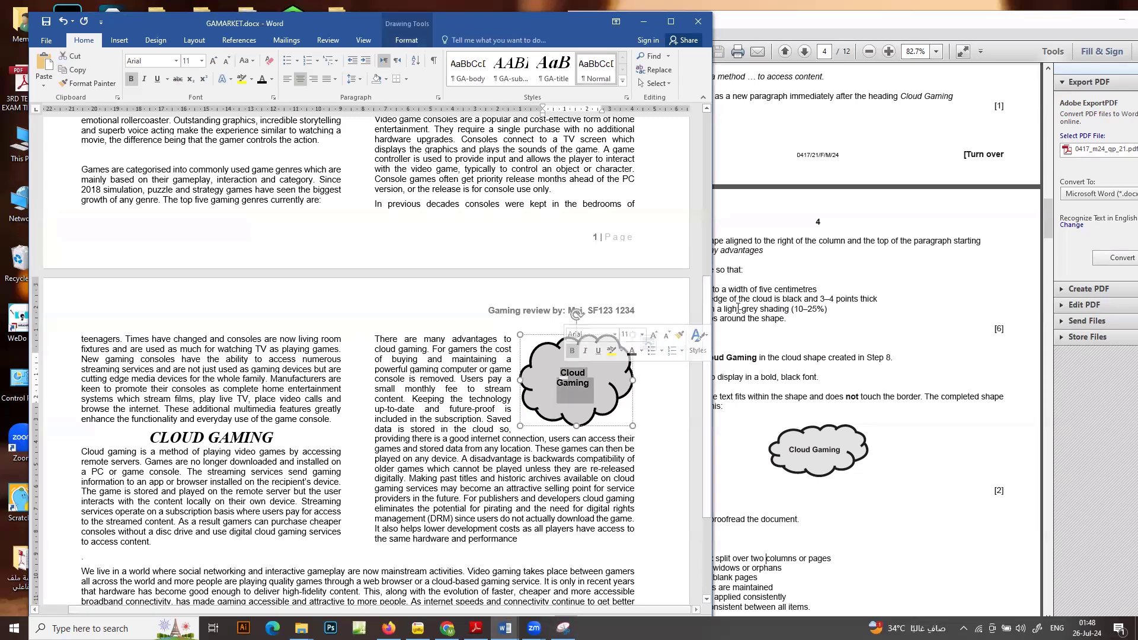
pyautogui.click(226, 60)
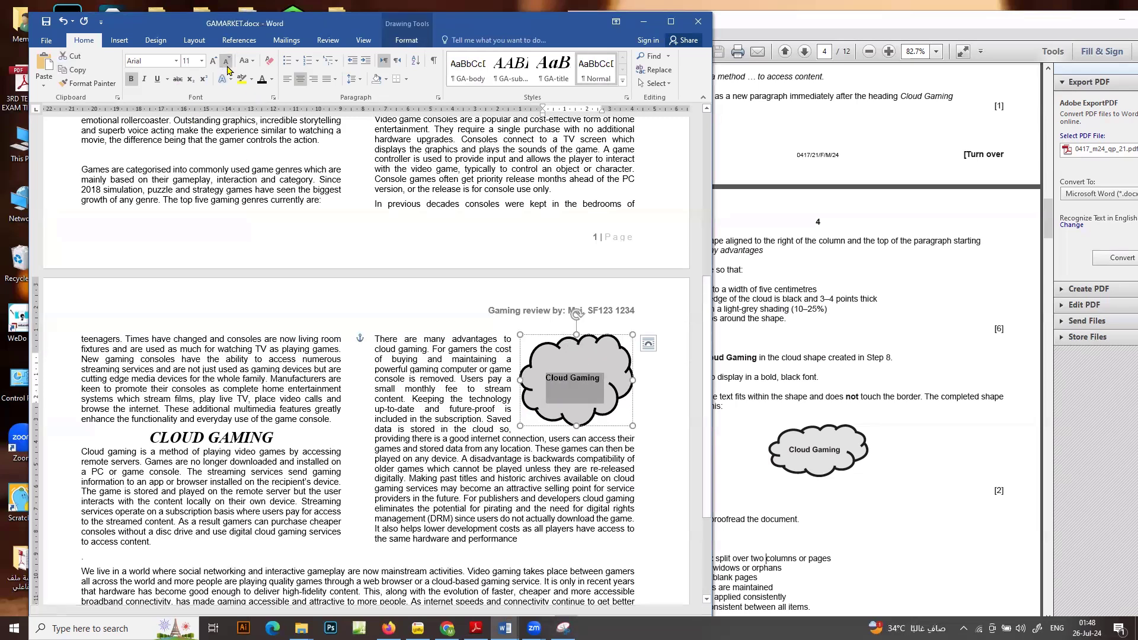
pyautogui.click(569, 396)
pyautogui.click(582, 374)
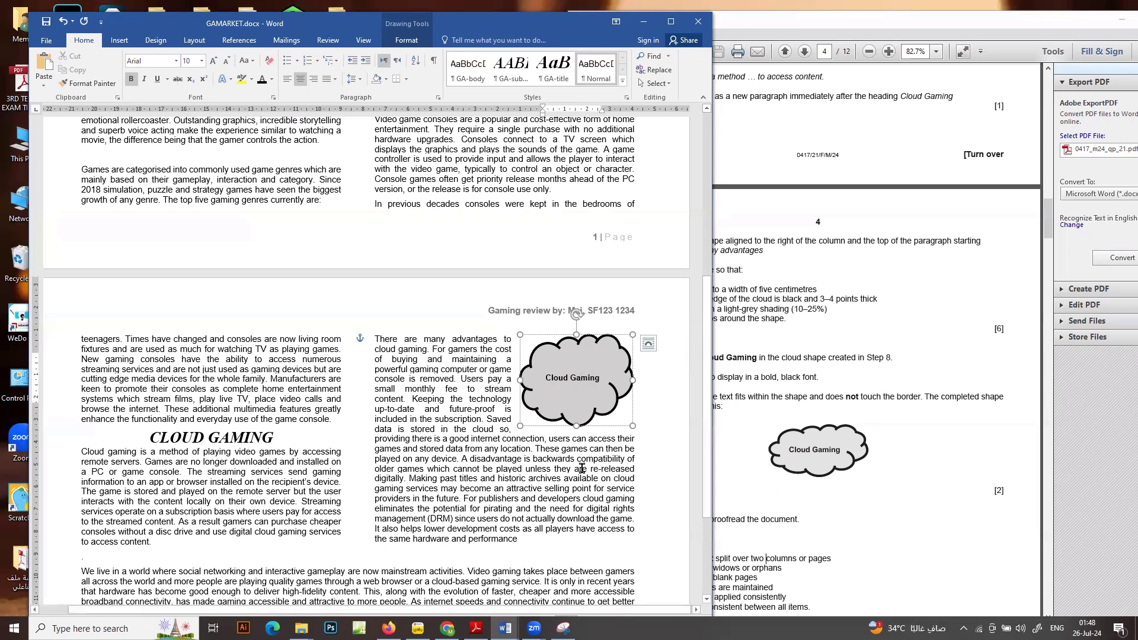
pyautogui.click(546, 478)
# Read step 10 of the question paper and correct the two misspelled words under the GAMES heading to realistic and simulation
pyautogui.click(767, 527)
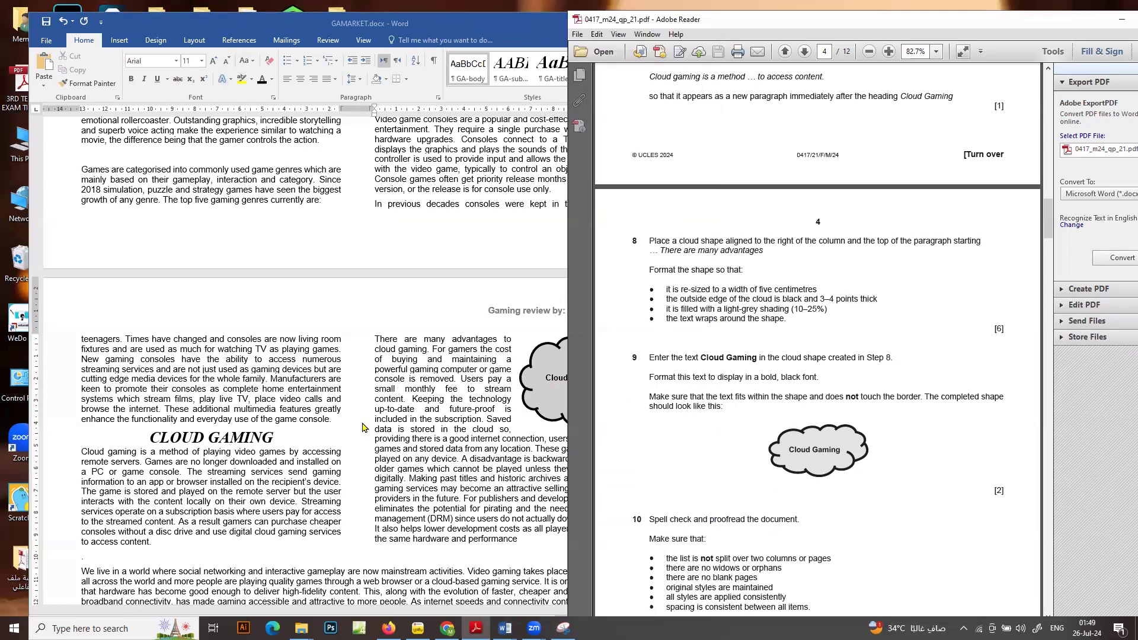
pyautogui.scroll(-1, 705, 552)
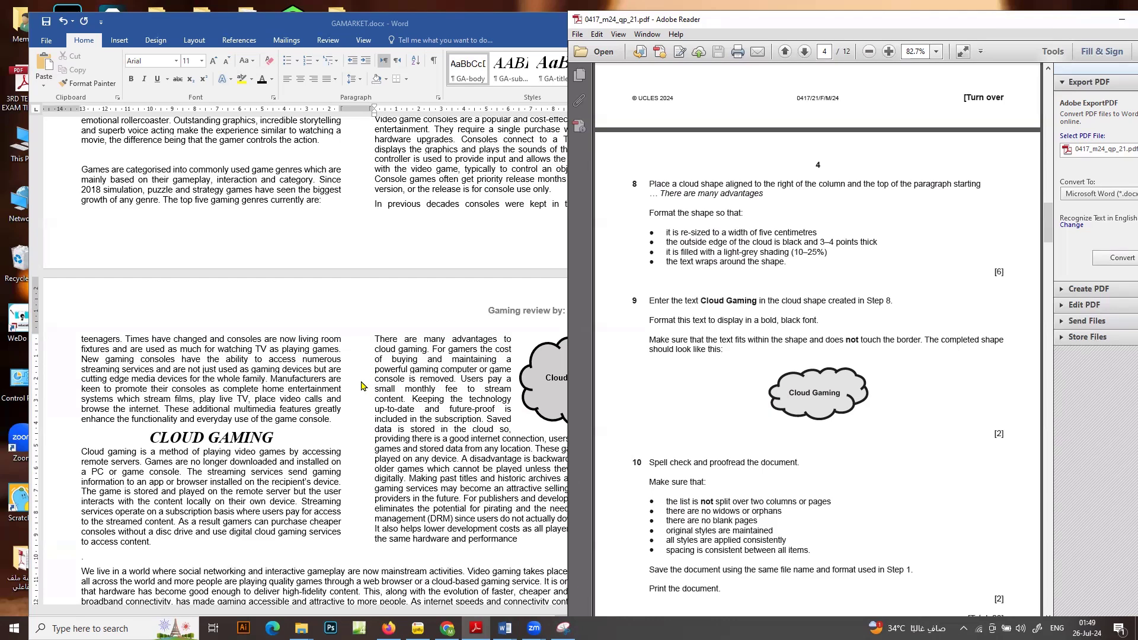
pyautogui.click(356, 341)
pyautogui.scroll(5, 400, 352)
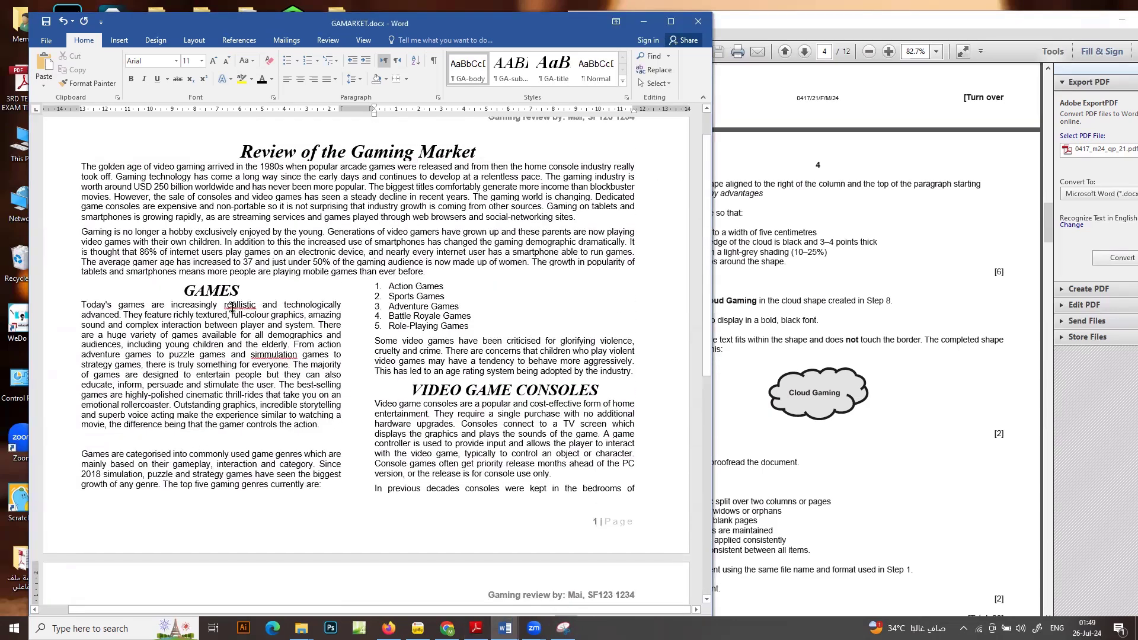
pyautogui.rightClick(255, 307)
pyautogui.click(275, 318)
pyautogui.rightClick(272, 357)
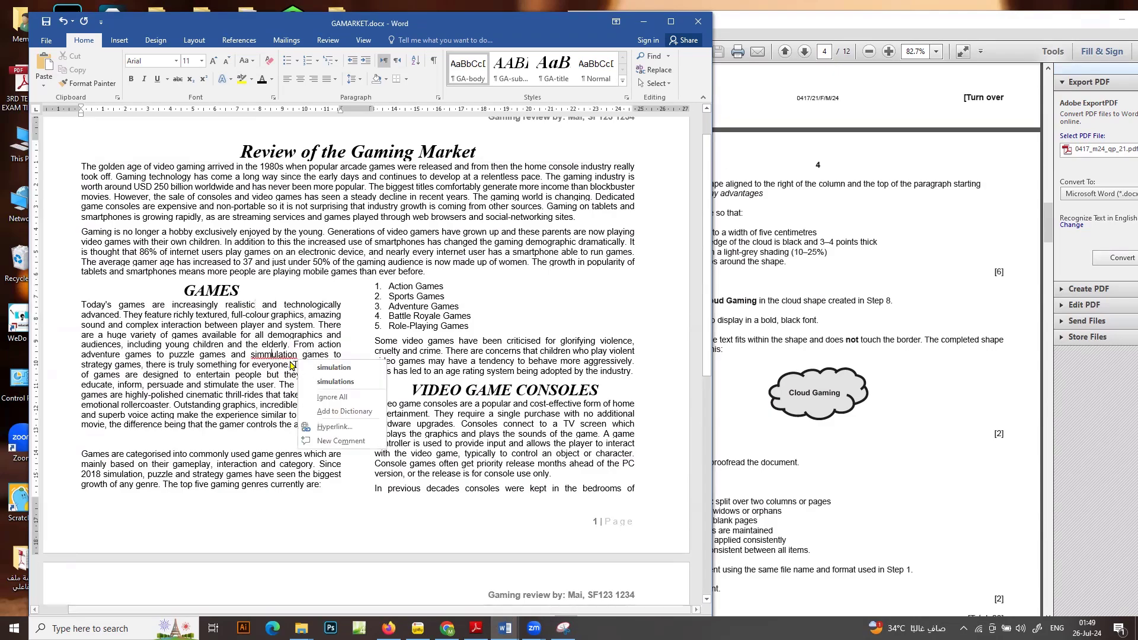
pyautogui.click(320, 367)
# Insert an empty paragraph before "In previous decades consoles" so that the whole paragraph starts on the second page
pyautogui.scroll(-3, 416, 346)
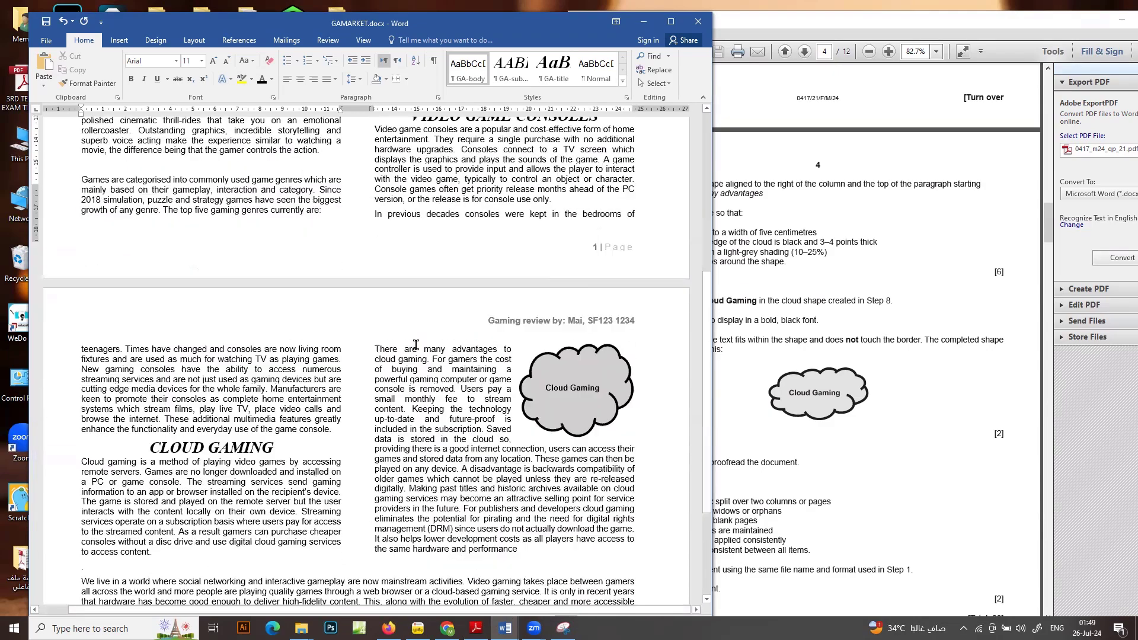
pyautogui.scroll(2, 416, 346)
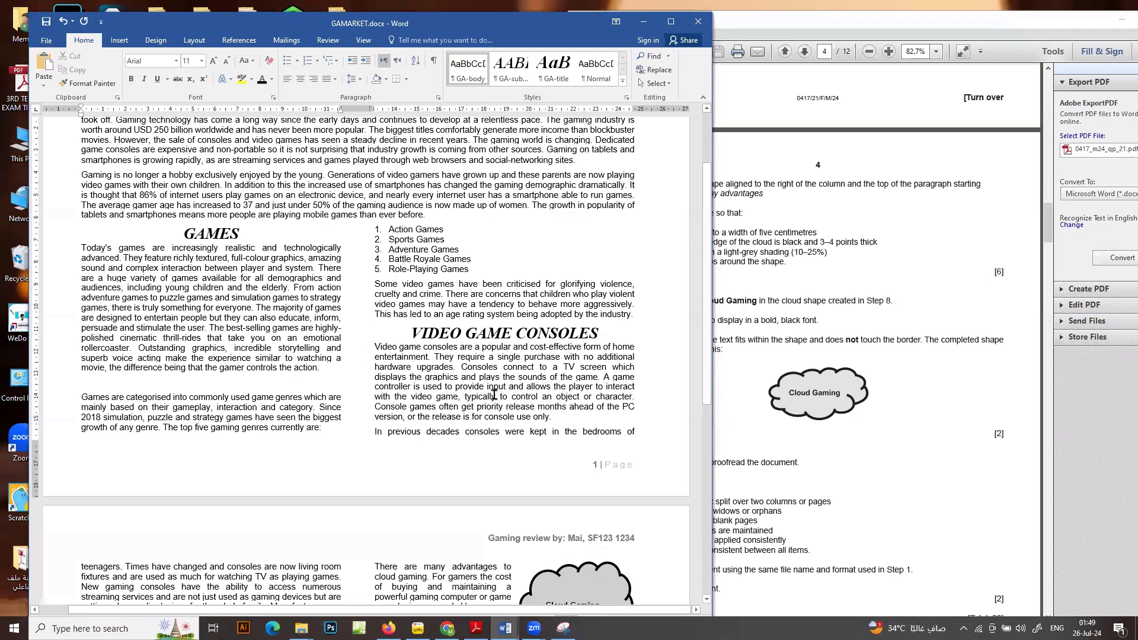
pyautogui.click(370, 428)
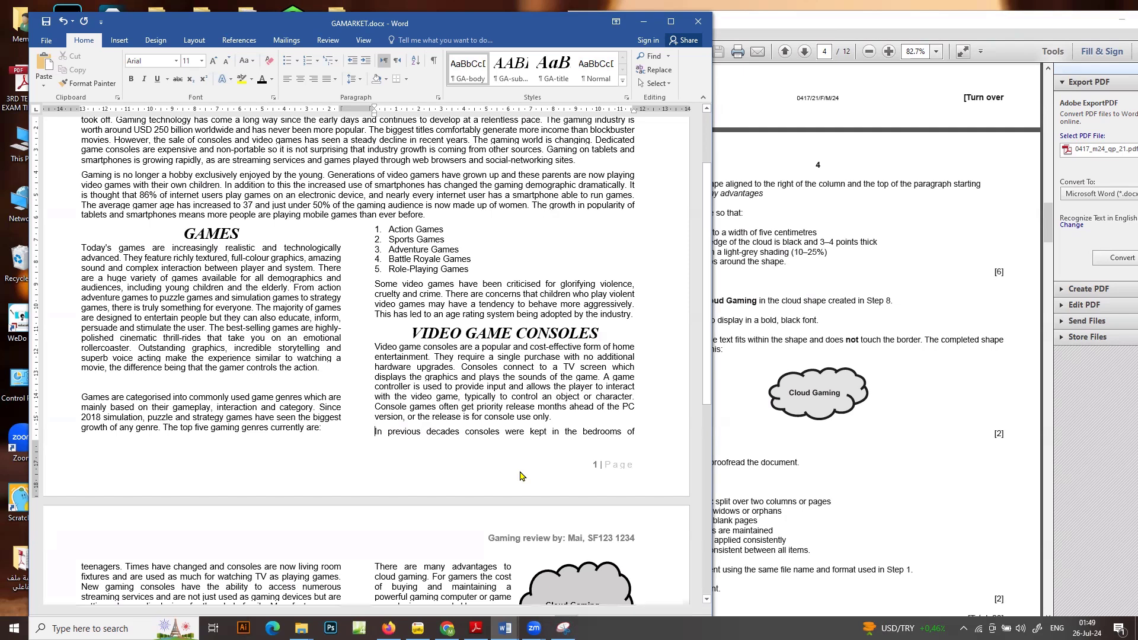
pyautogui.press('Return')
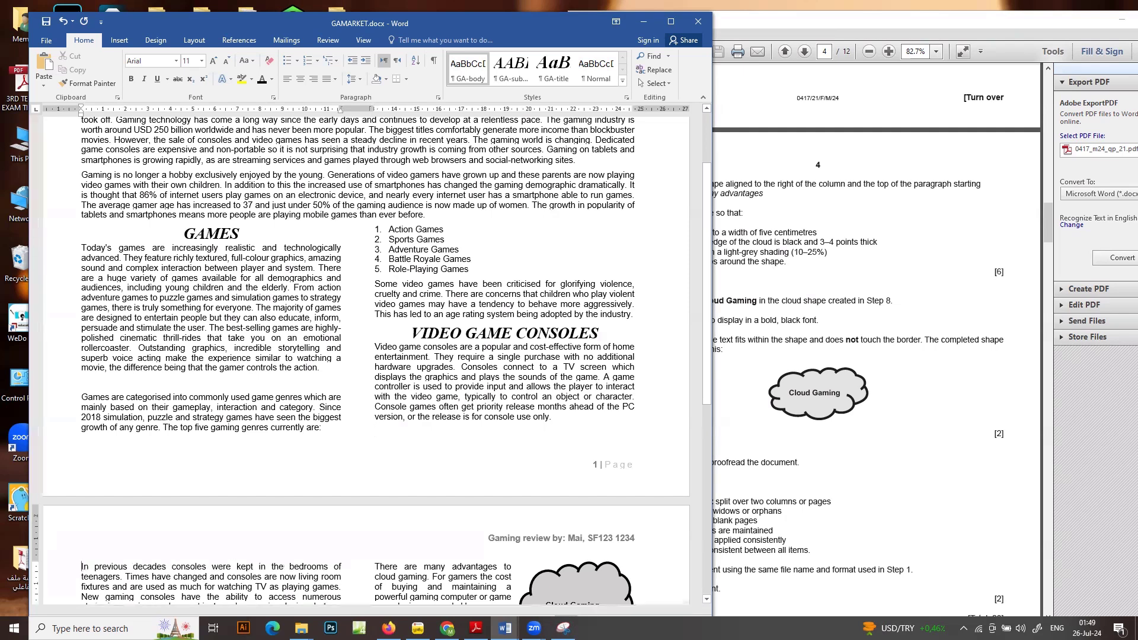
# Maximize the document window and proofread both pages for split lists, widows, blank pages and consistent spacing
pyautogui.scroll(-4, 485, 483)
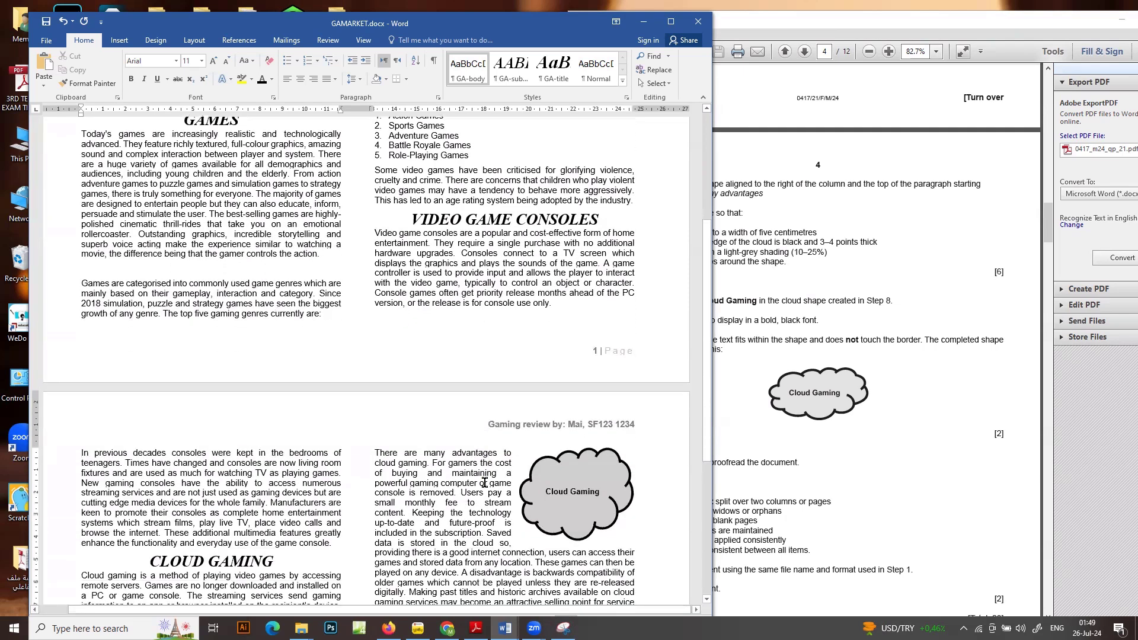
pyautogui.scroll(-6, 485, 483)
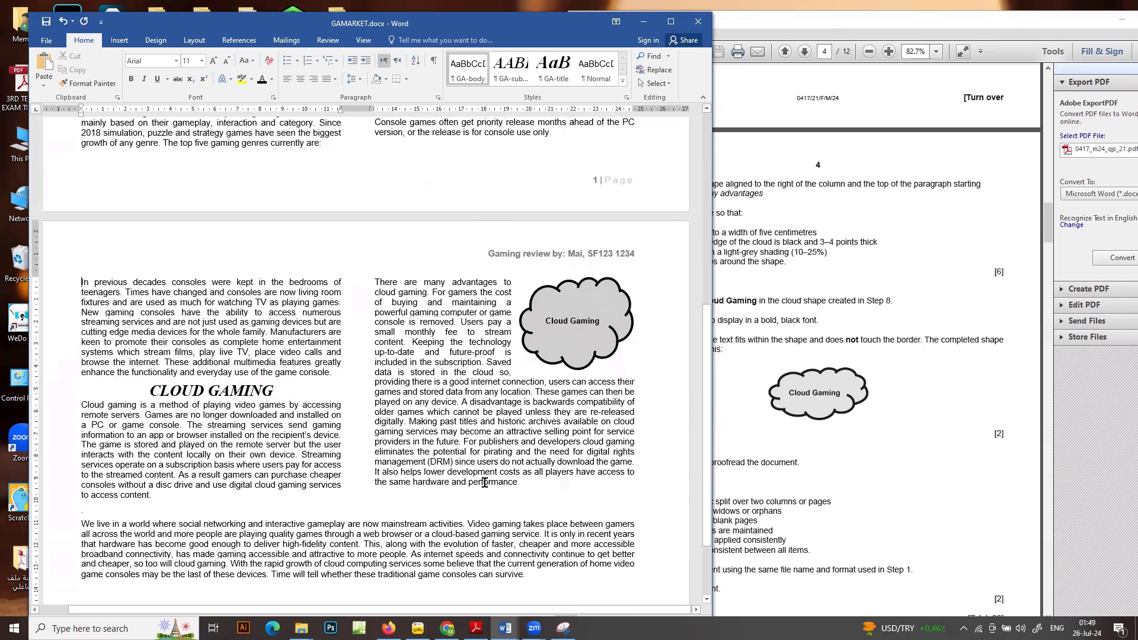
pyautogui.scroll(-3, 485, 483)
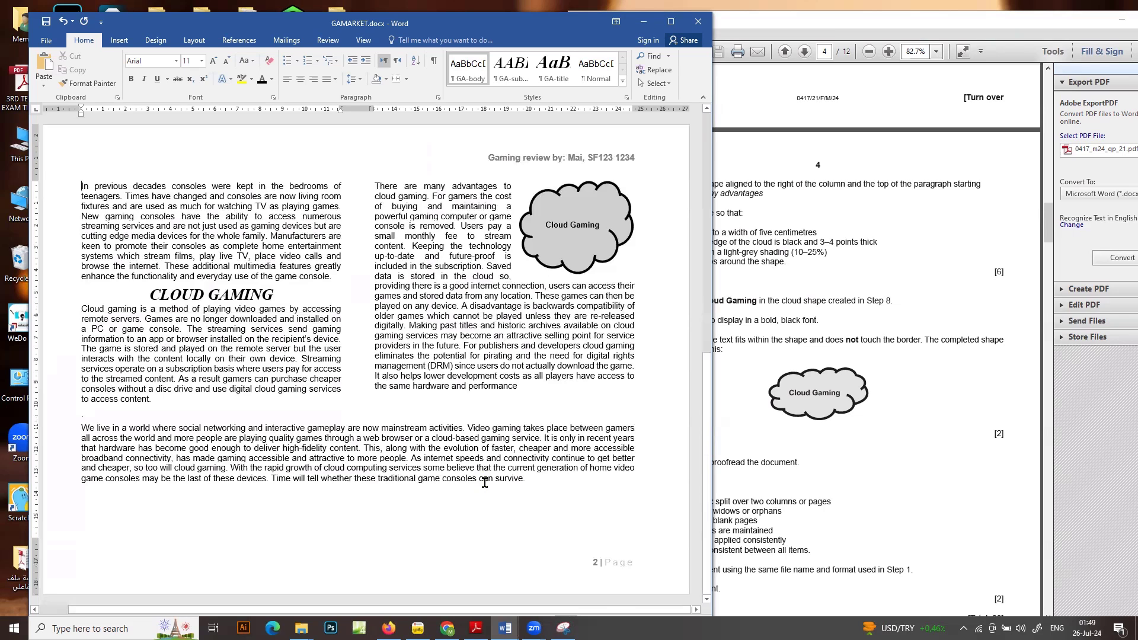
pyautogui.doubleClick(314, 24)
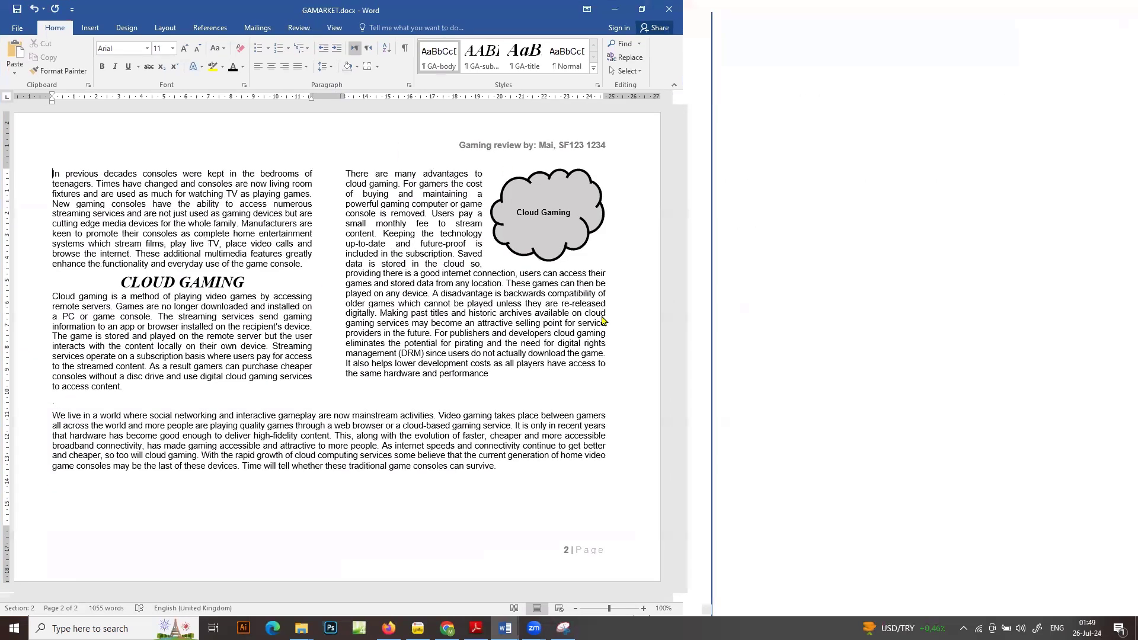
pyautogui.scroll(15, 604, 316)
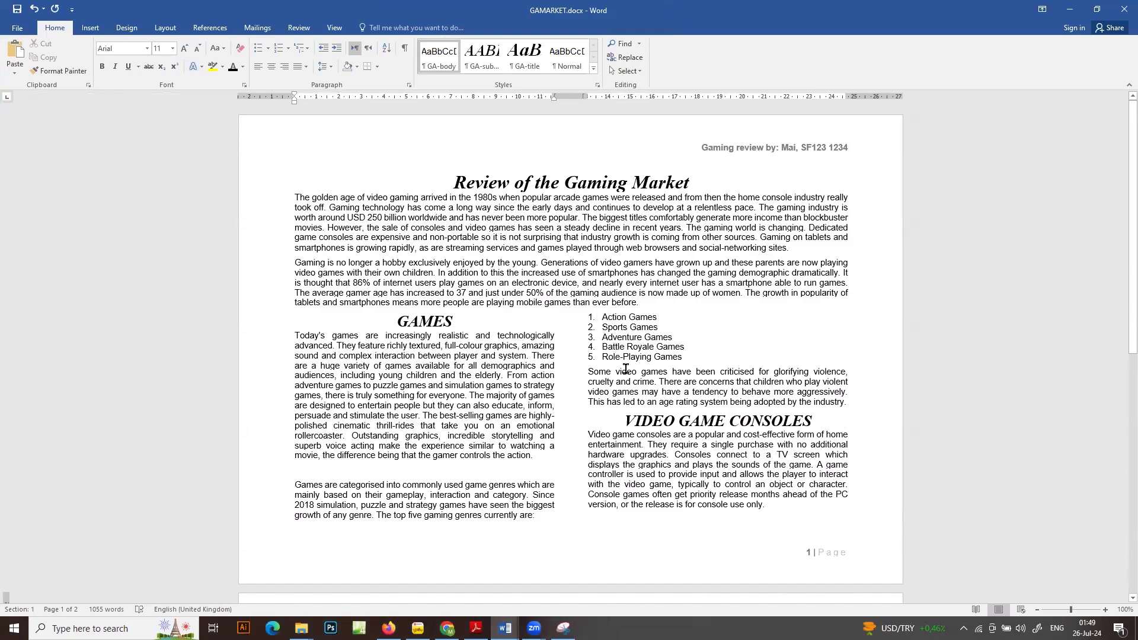
pyautogui.scroll(-10, 456, 402)
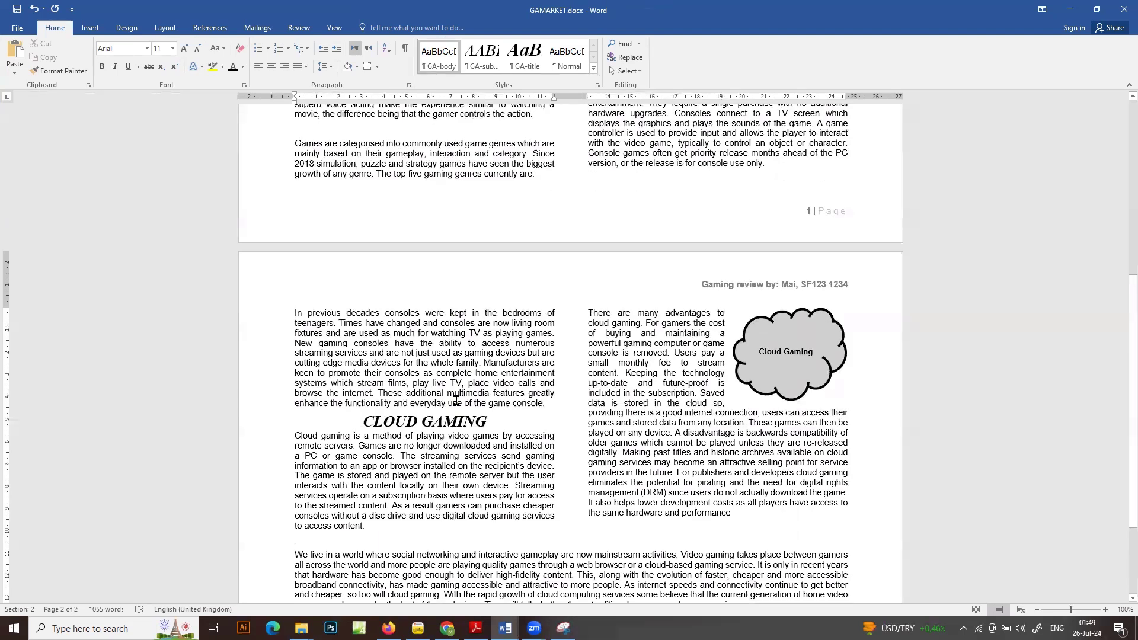
pyautogui.scroll(-4, 456, 401)
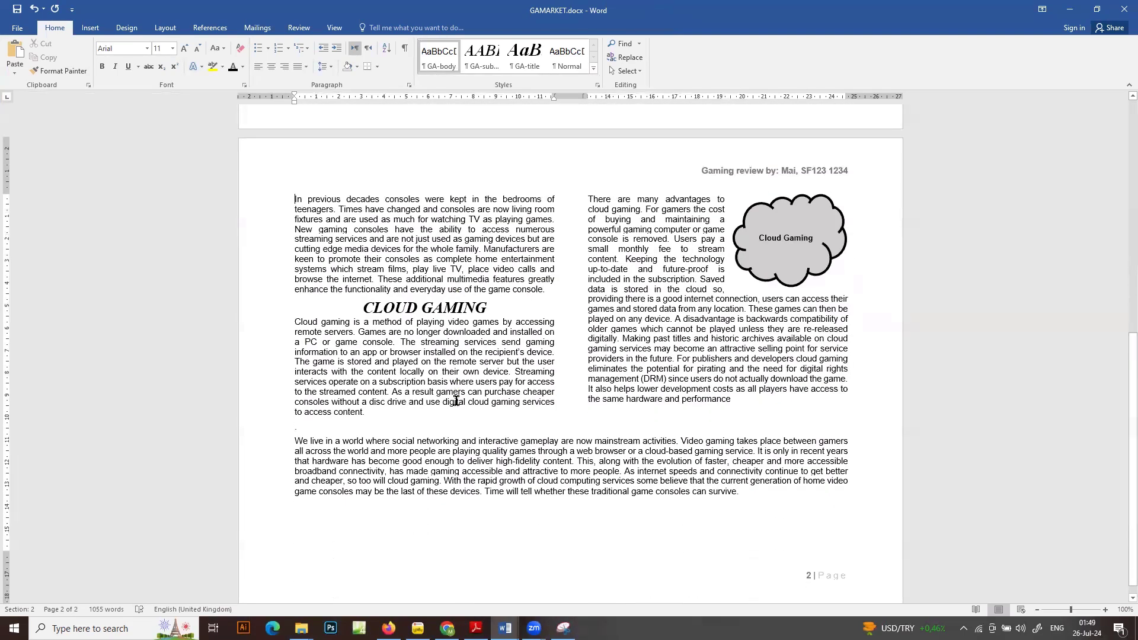